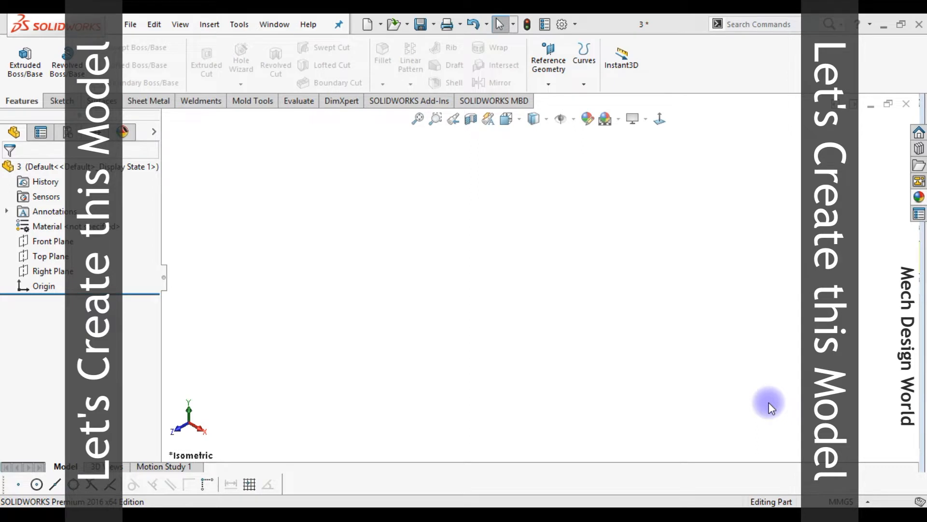
Step: Start a sketch on the Top Plane and draw a center rectangle about 85 mm wide from the origin
click(70, 256)
click(72, 238)
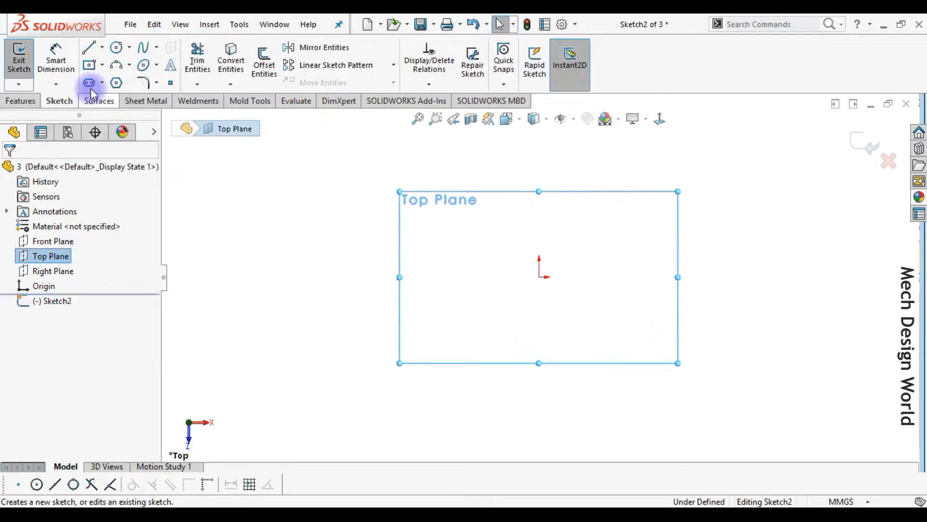
click(89, 65)
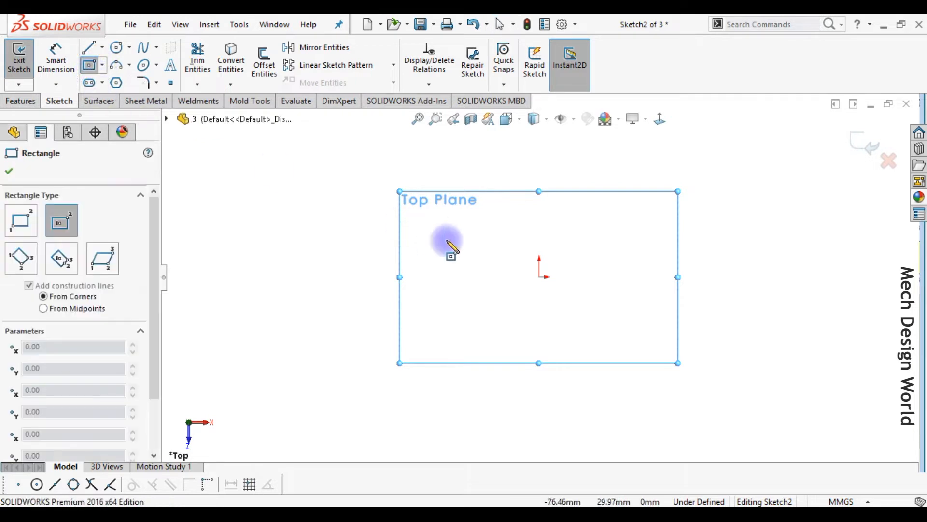
click(540, 277)
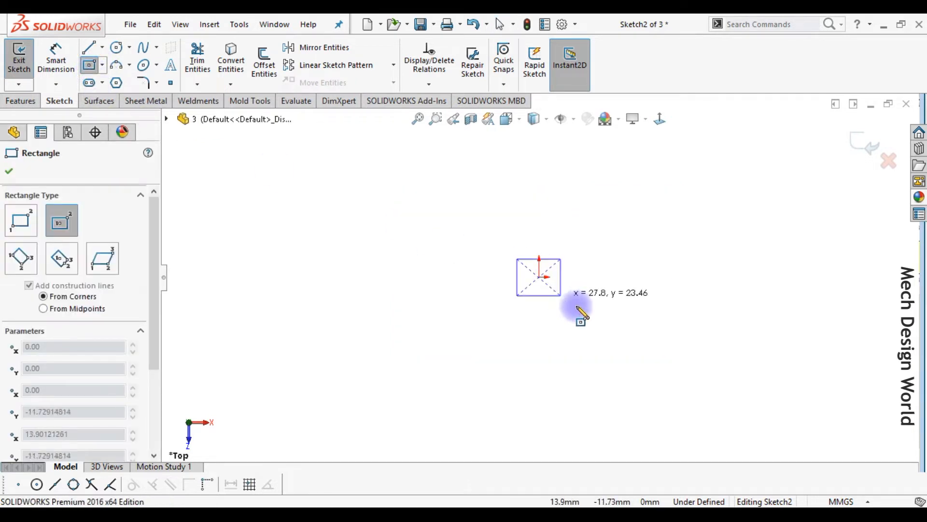
click(605, 333)
key(Escape)
Step: Add an Equal relation between the rectangle's bottom and right sides to make it a square
click(597, 335)
ctrl+click(606, 315)
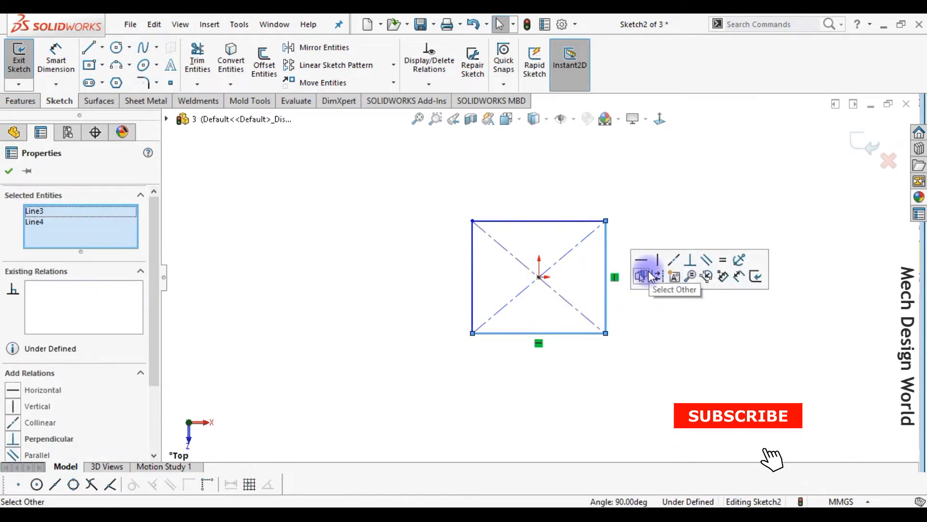
click(720, 259)
click(703, 314)
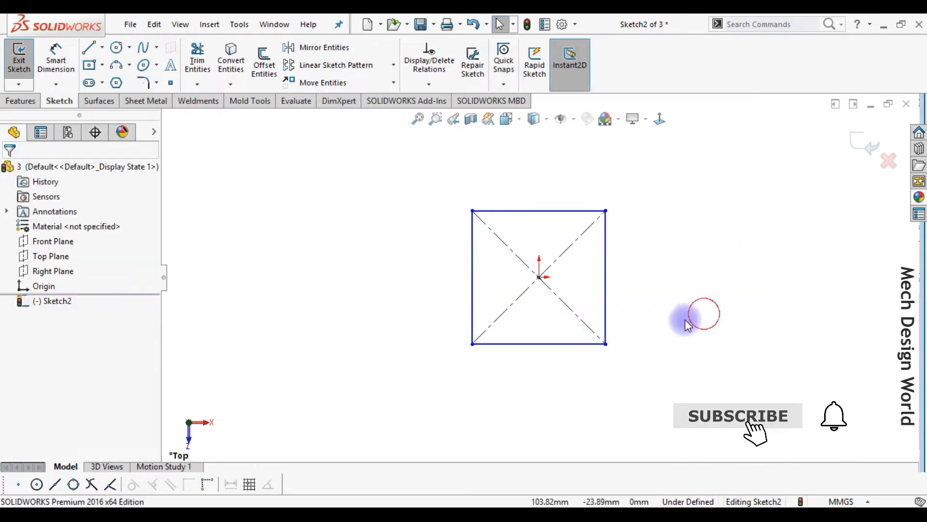
Step: Convert all four sides of the square to construction geometry
click(578, 344)
ctrl+click(606, 321)
ctrl+click(502, 213)
ctrl+click(473, 237)
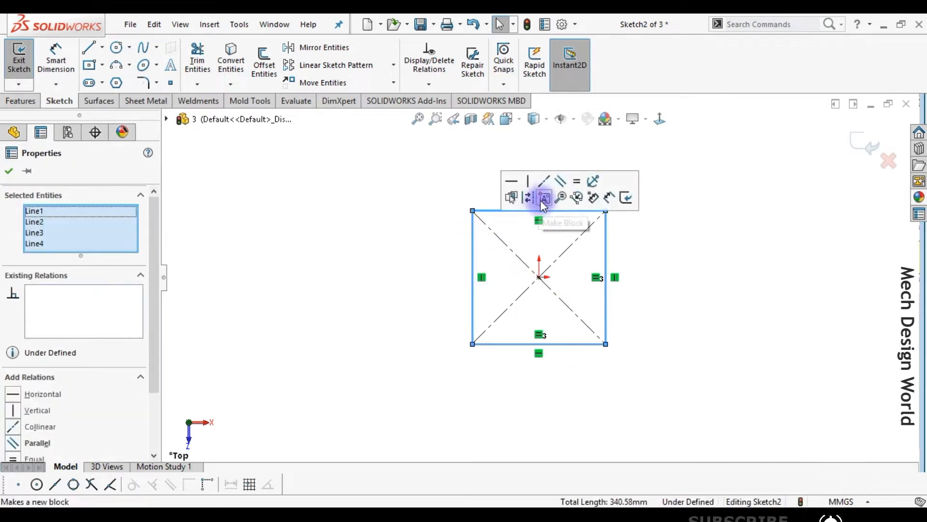
click(529, 198)
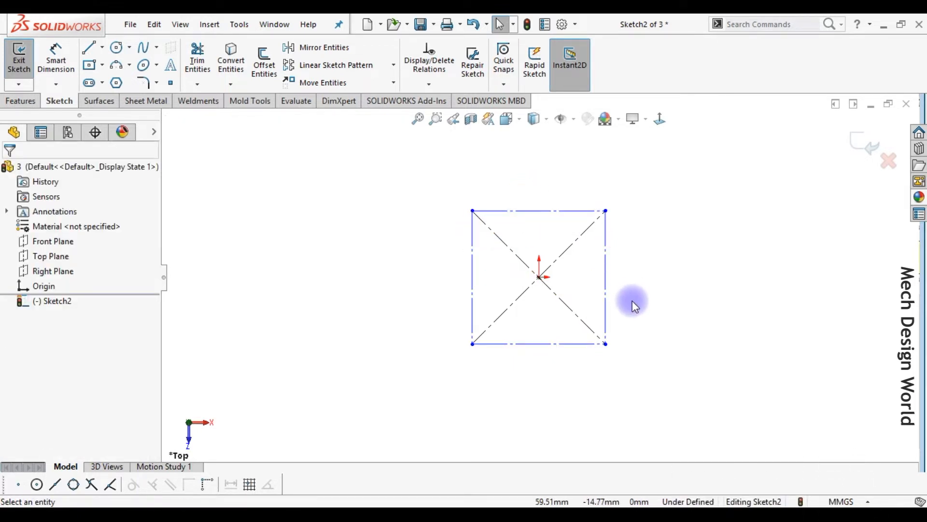
Step: Draw a circle centred on each of the square's four corners, the lower-right one about 32 mm in diameter
right_drag(644, 300, 714, 302)
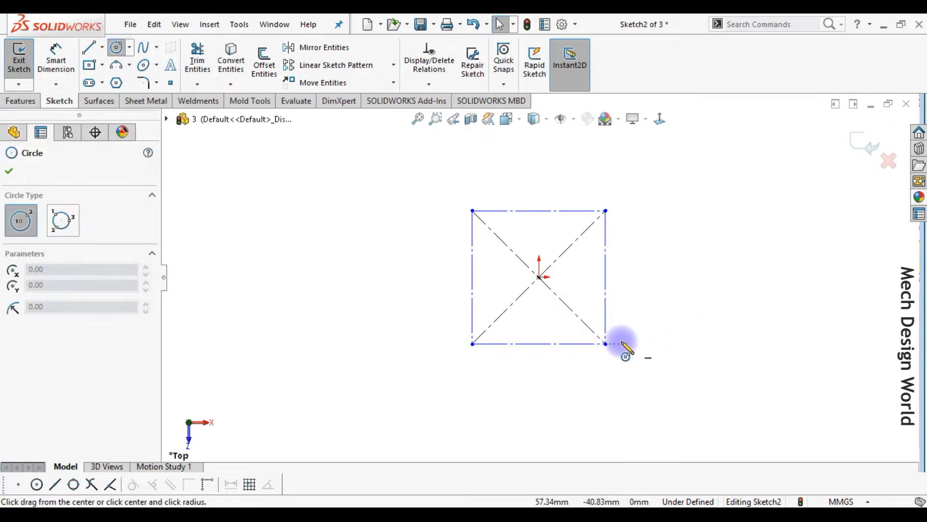
click(606, 343)
click(628, 354)
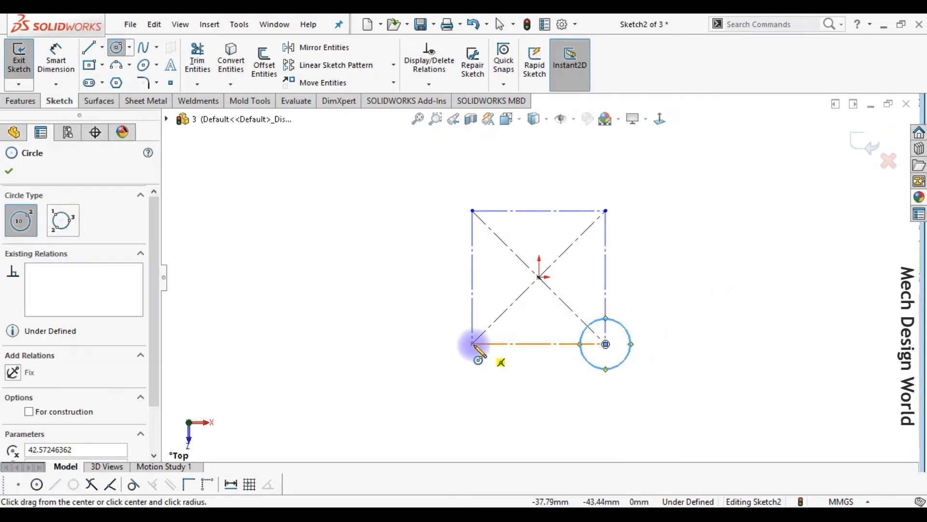
click(472, 343)
click(499, 357)
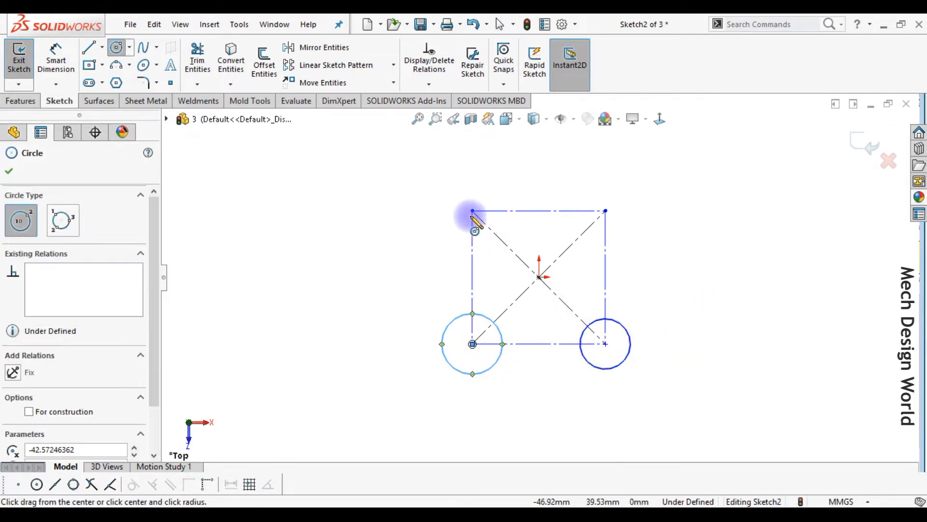
click(472, 210)
click(494, 180)
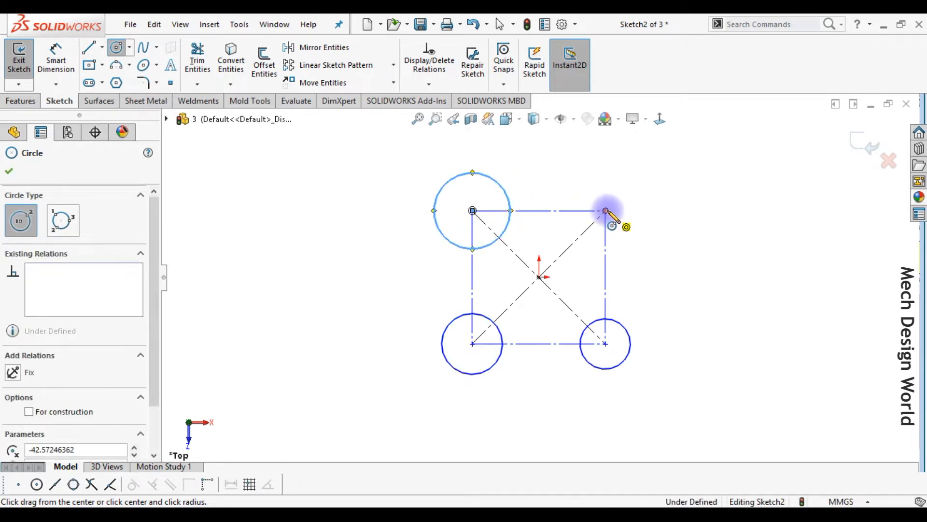
click(606, 211)
click(634, 194)
key(Escape)
Step: Add an Equal relation to all four corner circles
drag(661, 192, 416, 143)
drag(587, 390, 415, 355)
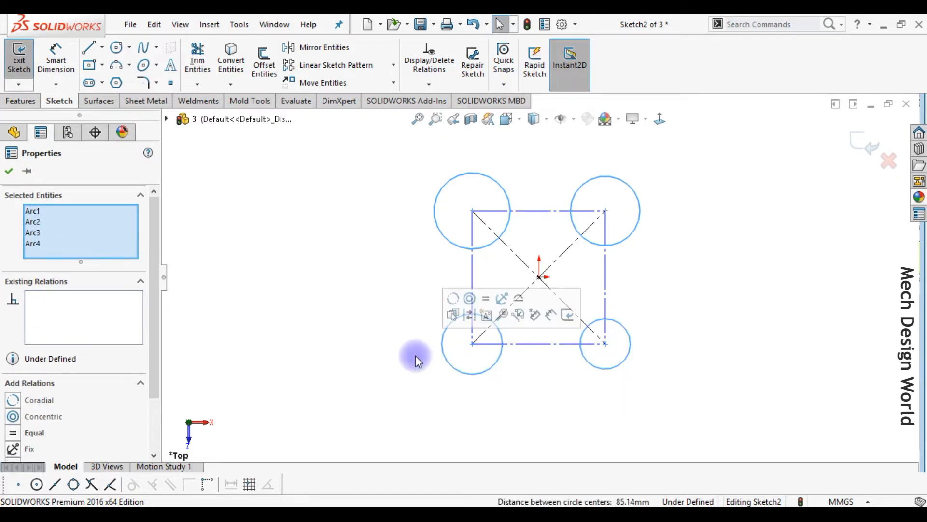
click(13, 433)
click(519, 421)
Step: Dimension the lower-left corner circle with a diameter of 24 mm
right_drag(517, 421, 517, 328)
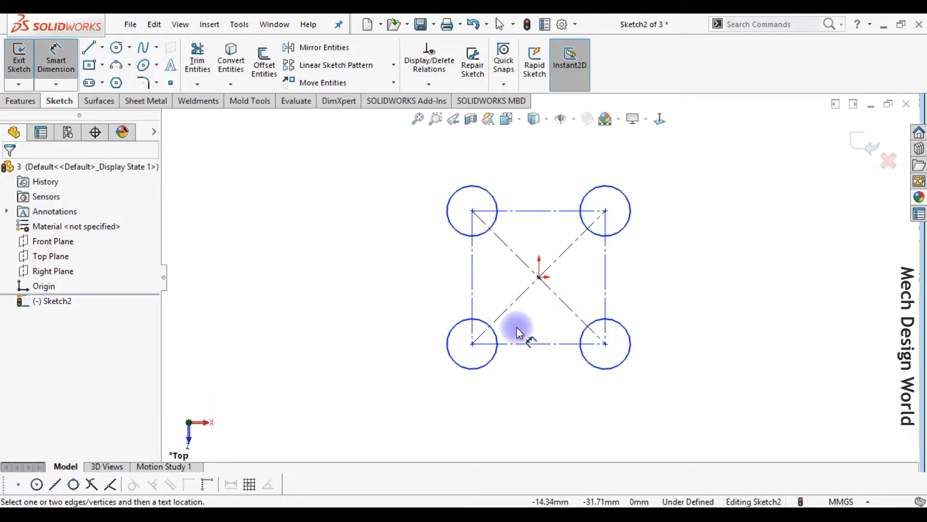
click(465, 368)
click(427, 393)
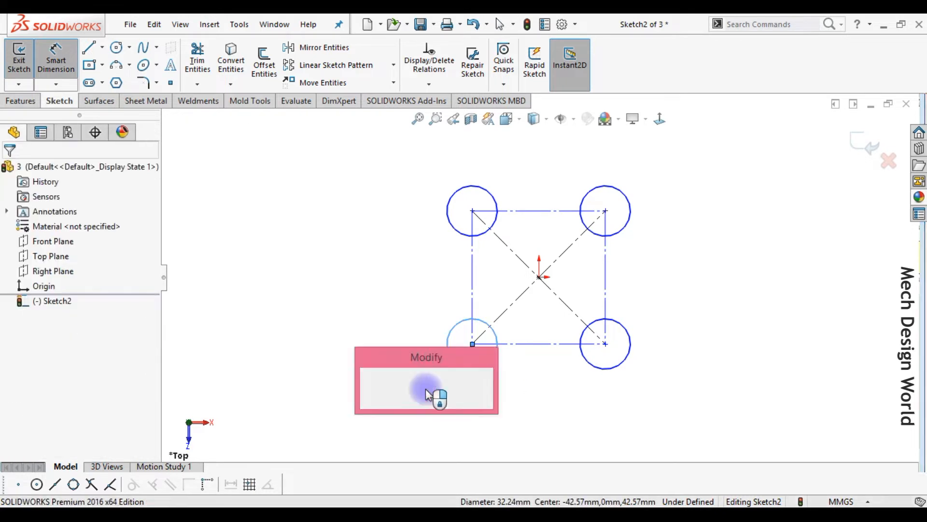
text(24)
key(Return)
click(532, 389)
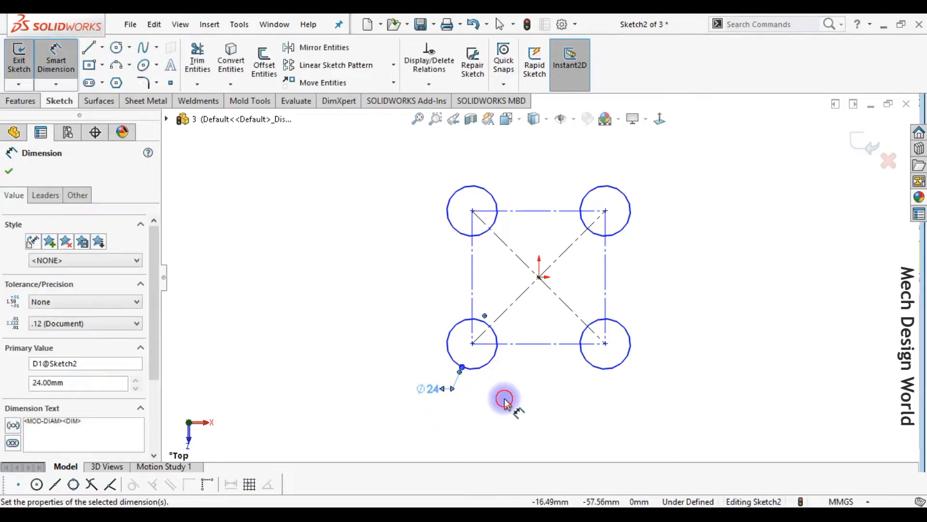
Step: Dimension the bottom side of the construction square to 80 mm
click(569, 345)
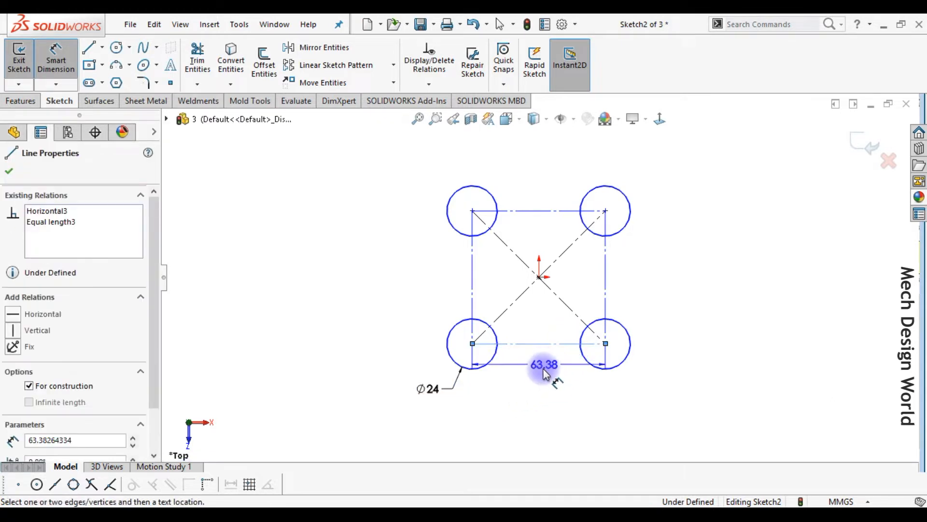
click(548, 390)
text(80)
key(Return)
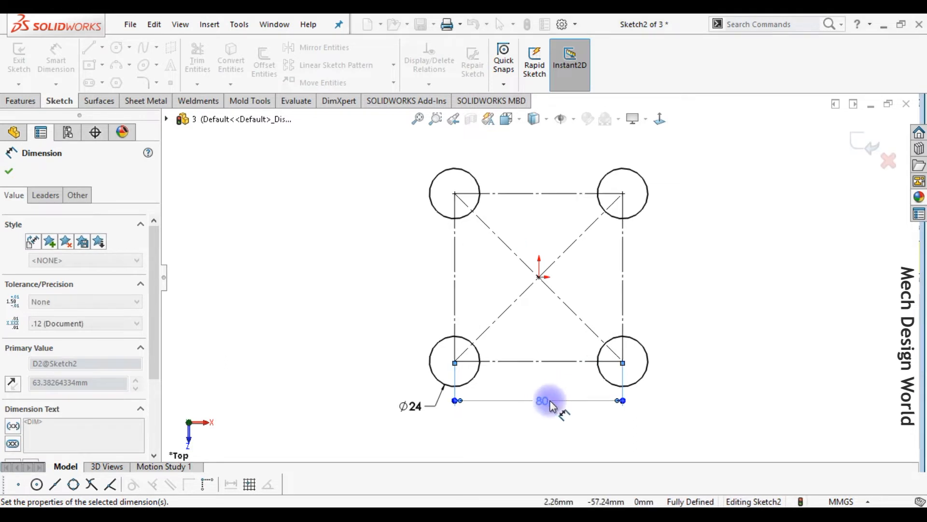
click(261, 191)
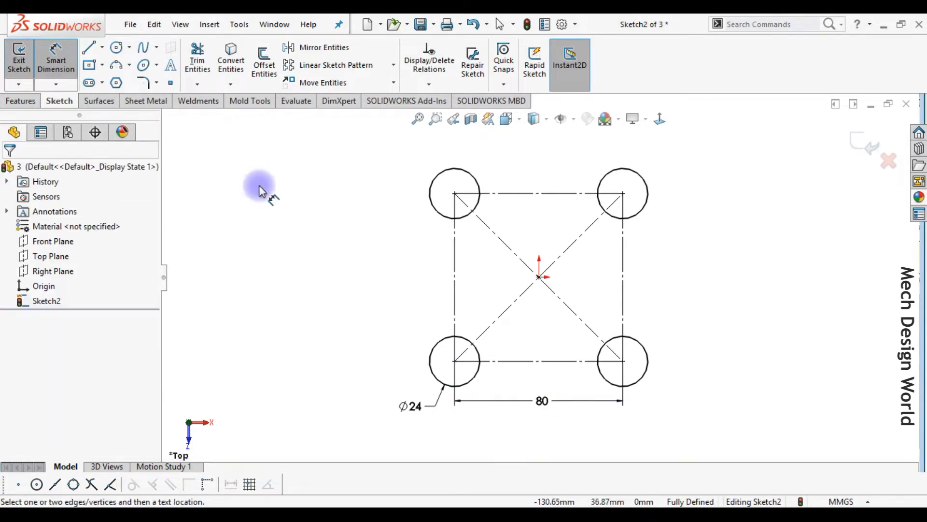
Step: Draw a 3 point arc of about 51 mm radius between the outer edges of the two left circles, bulging inward
click(115, 65)
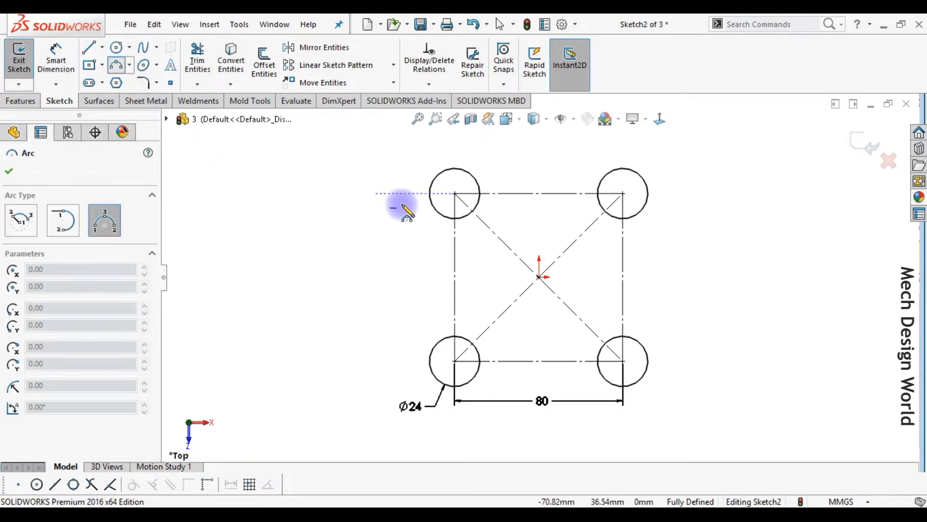
click(430, 203)
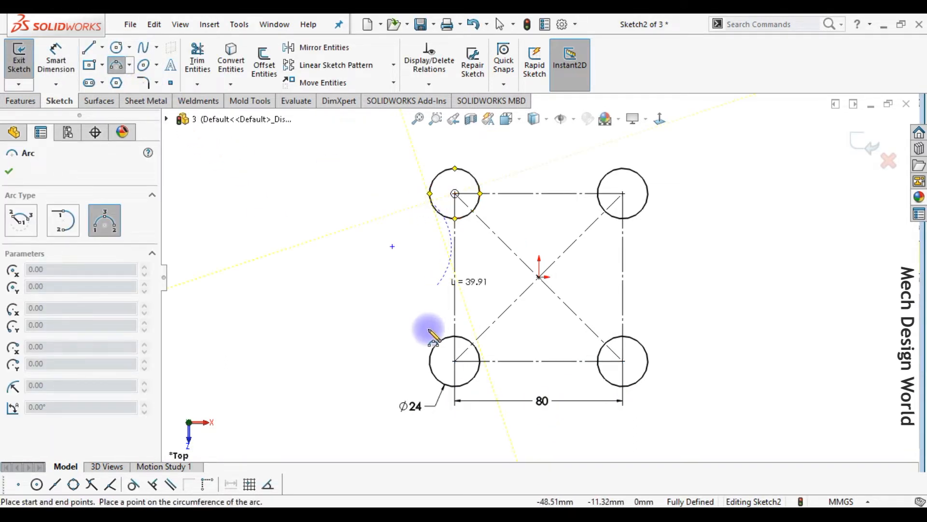
click(433, 363)
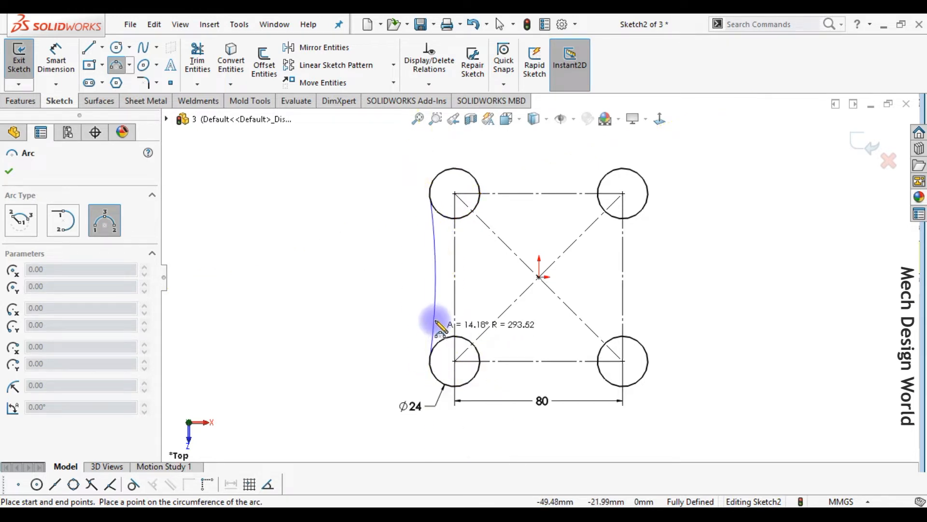
click(458, 306)
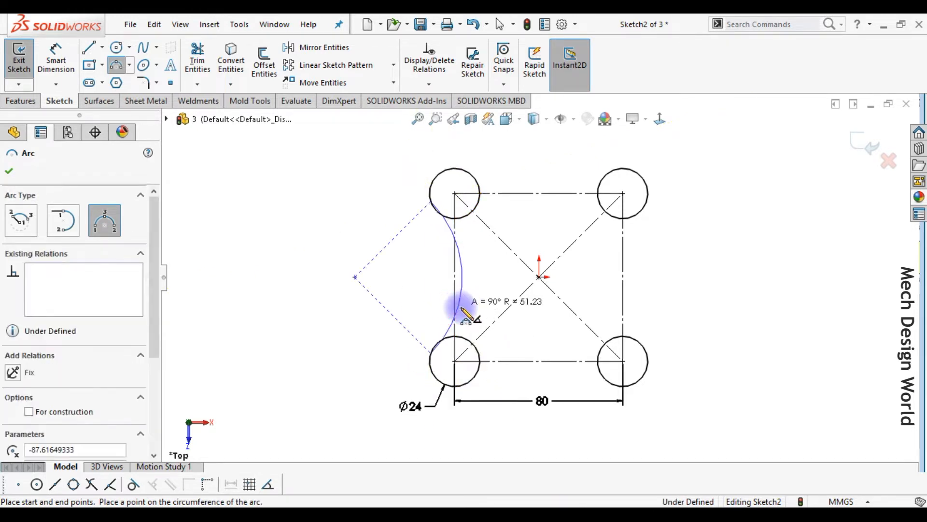
key(Escape)
Step: Add a Horizontal relation between the arc's center point and the origin
click(355, 276)
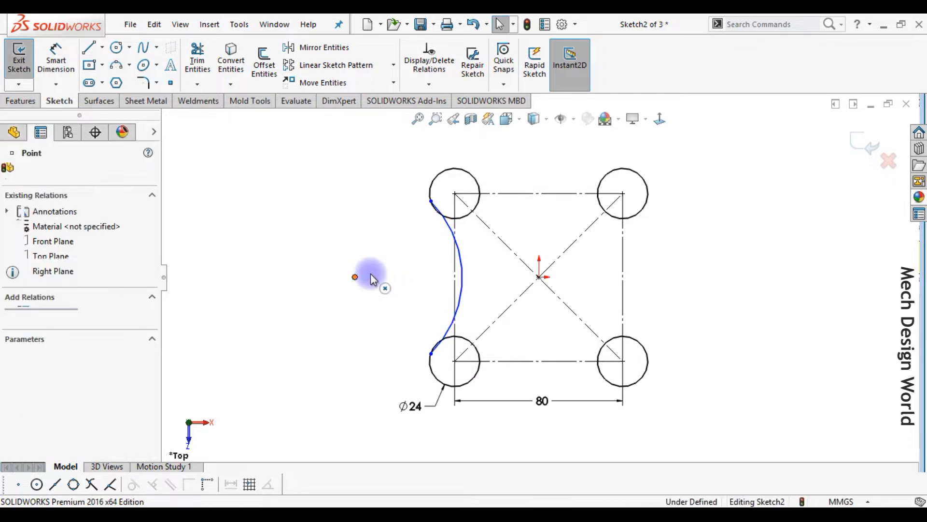
ctrl+click(539, 277)
click(577, 222)
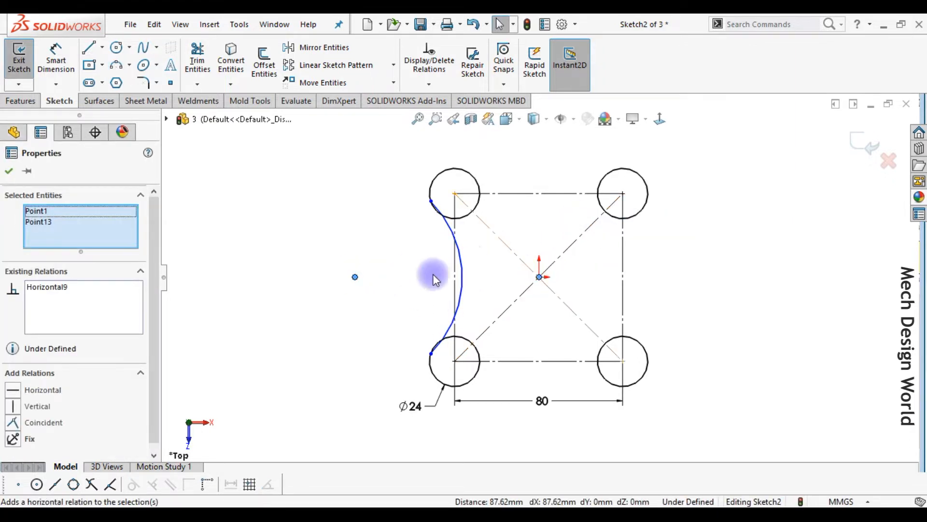
click(389, 307)
Step: Dimension the left arc with a radius of 75 mm
right_drag(388, 273, 385, 217)
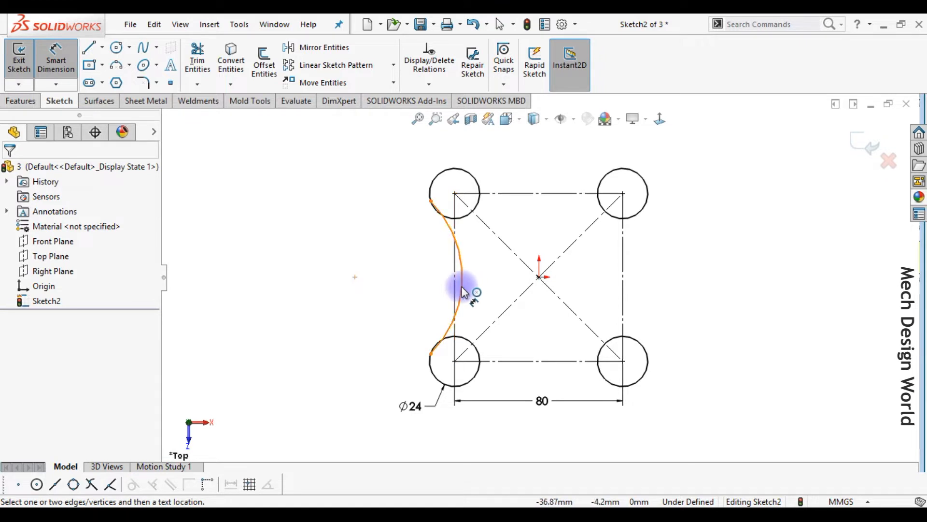
click(462, 290)
click(509, 339)
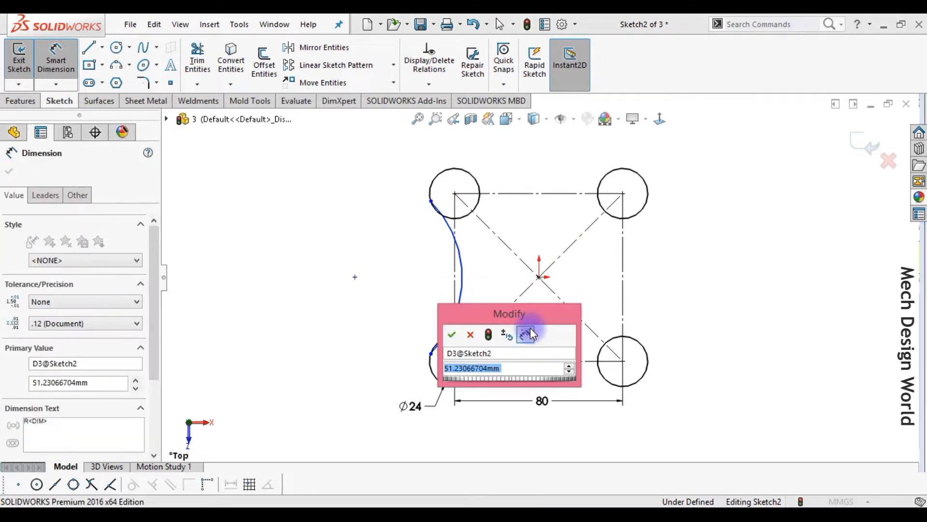
text(75)
key(Return)
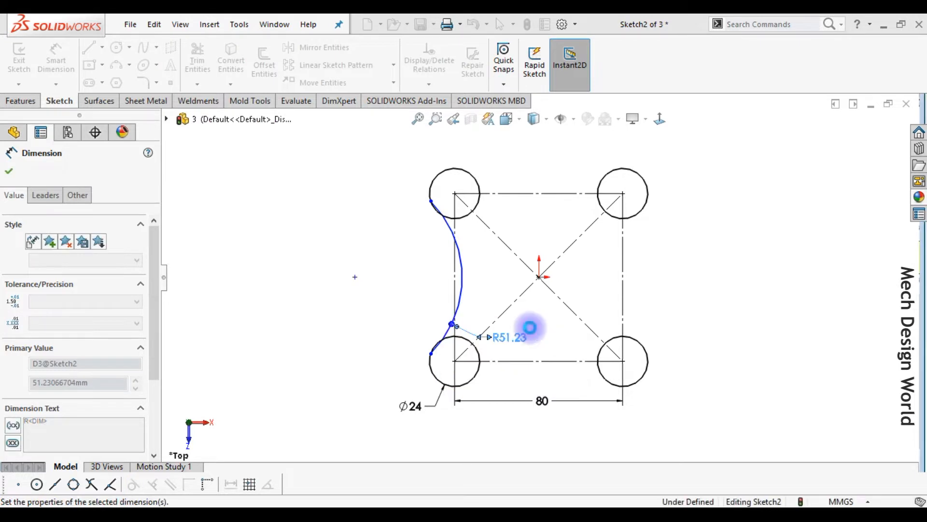
Step: Add a Tangent relation between the upper-left circle and the left arc
click(423, 282)
click(435, 200)
click(425, 225)
click(437, 209)
ctrl+click(441, 224)
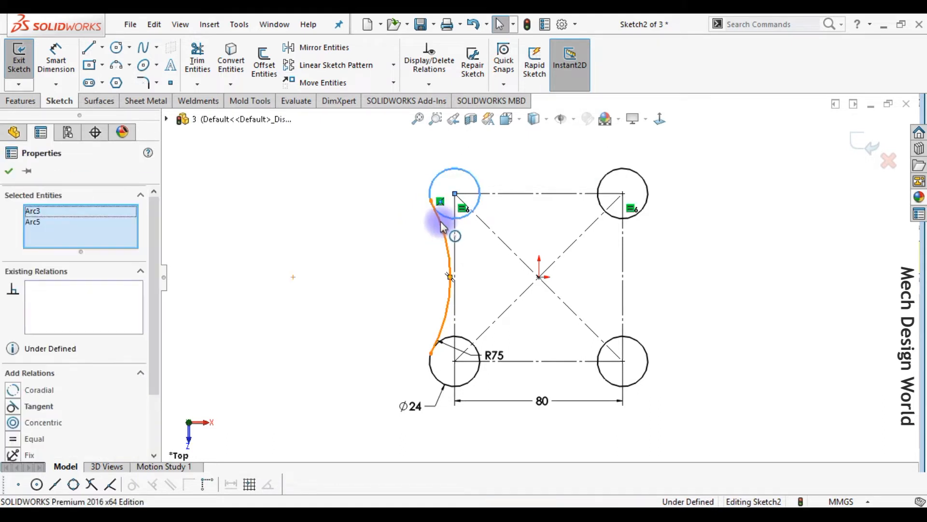
click(480, 167)
click(418, 257)
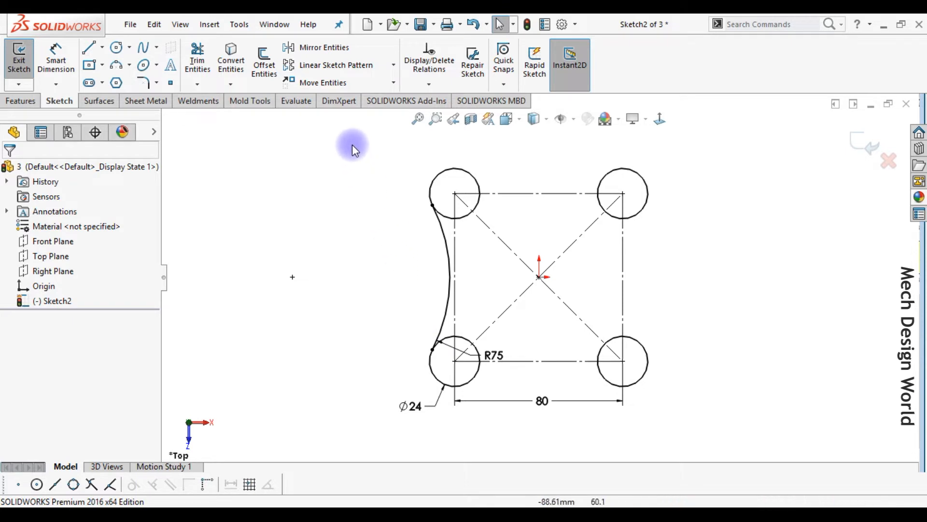
Step: Create a circular sketch pattern of the left arc about the origin with 4 equally spaced instances over 360 degrees
click(394, 66)
click(381, 99)
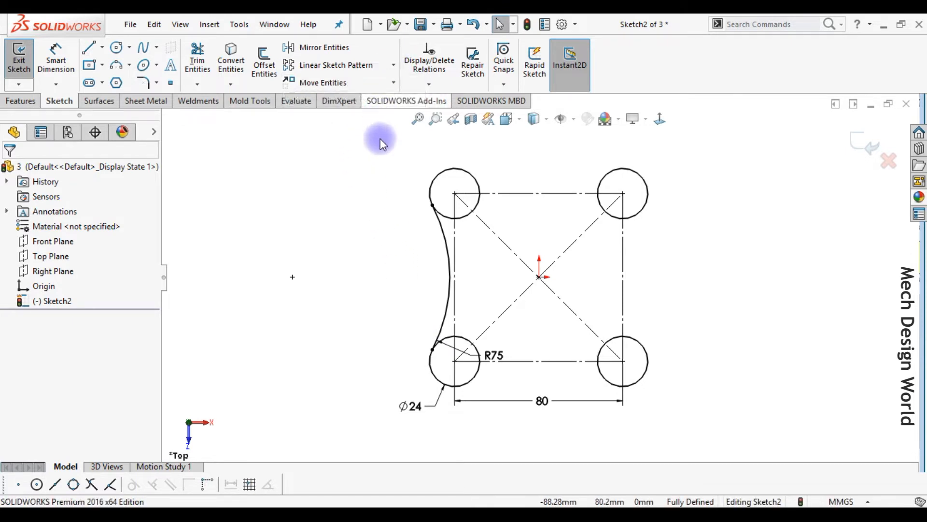
click(118, 447)
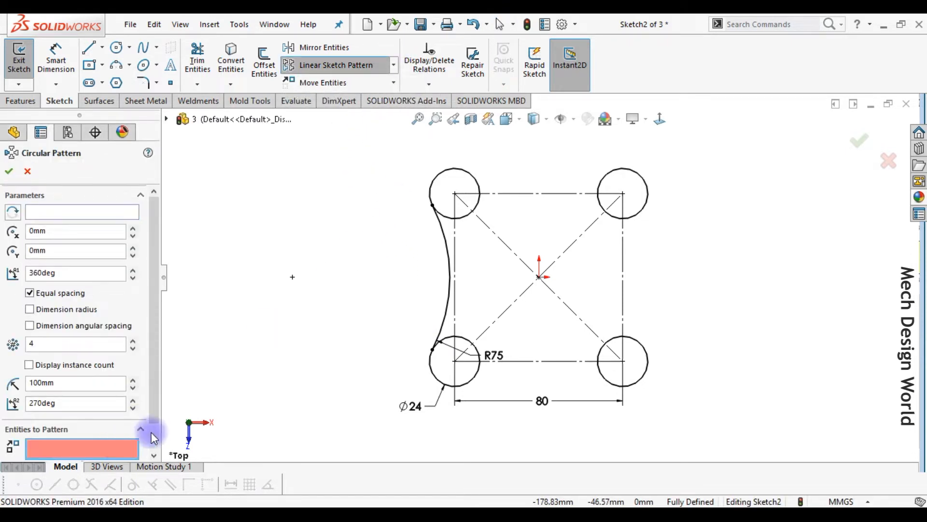
click(445, 322)
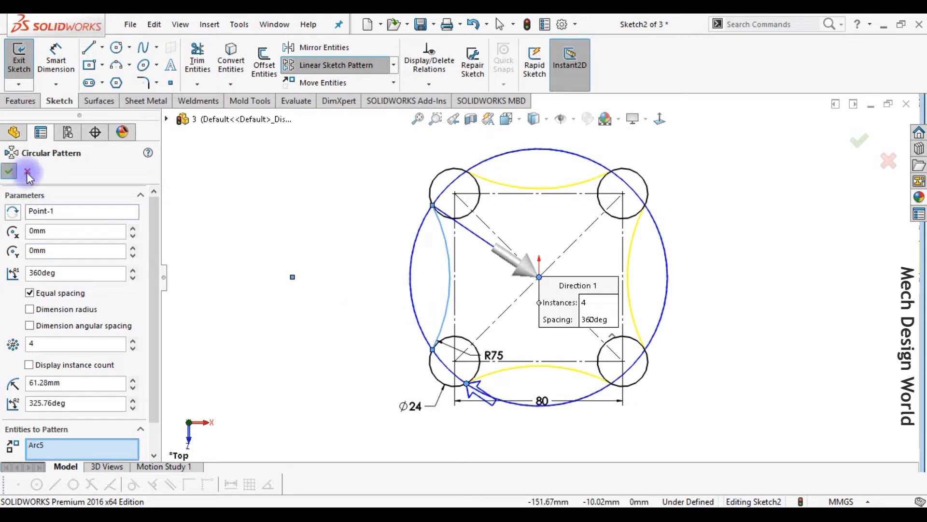
click(10, 171)
Step: Move the right arc's lower endpoint outward and add a Tangent relation between that arc and the lower-right circle
click(646, 348)
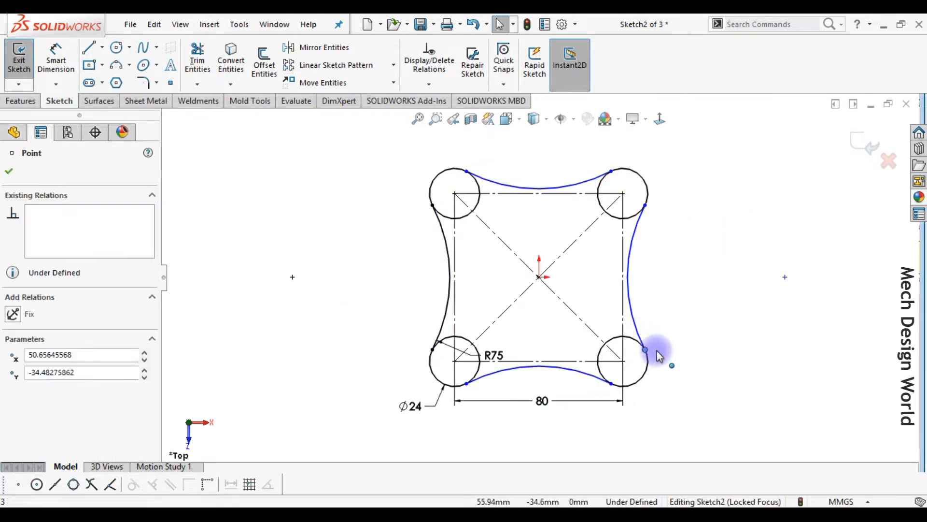
drag(645, 349, 662, 351)
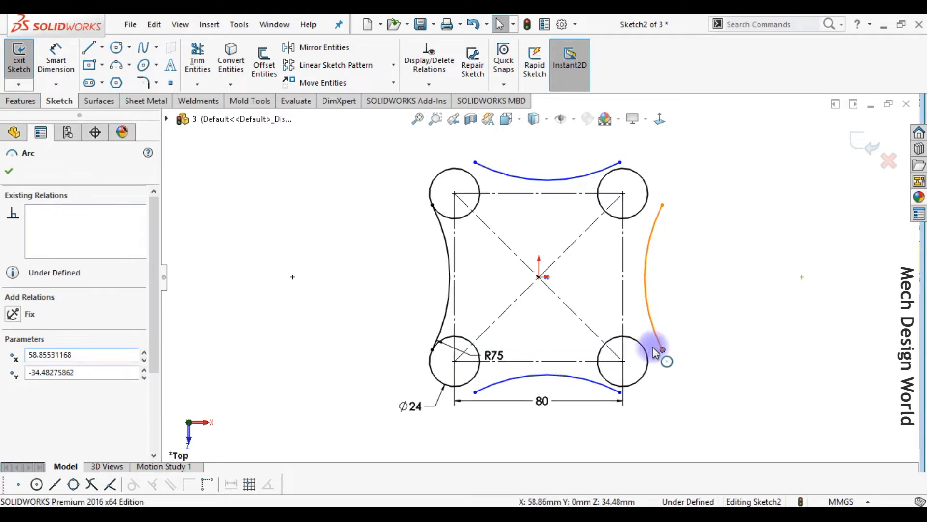
click(648, 352)
ctrl+click(650, 314)
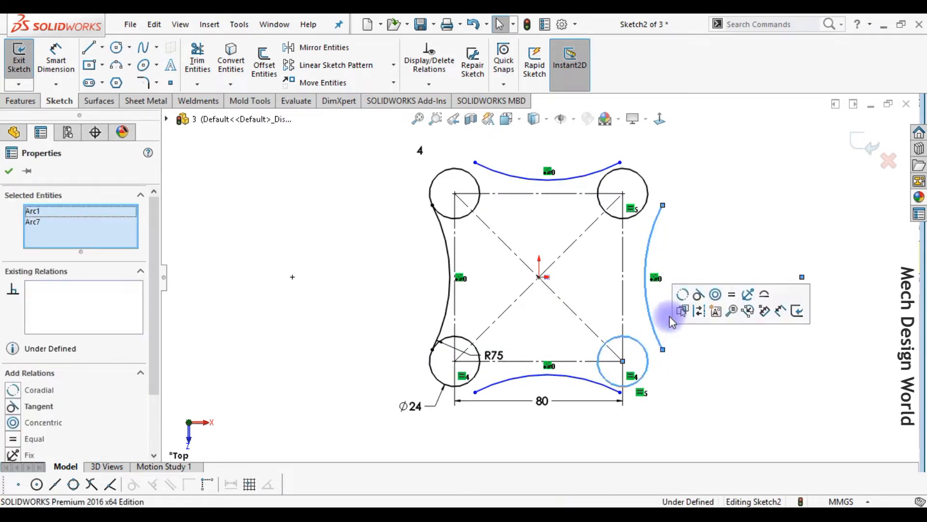
click(699, 294)
click(685, 356)
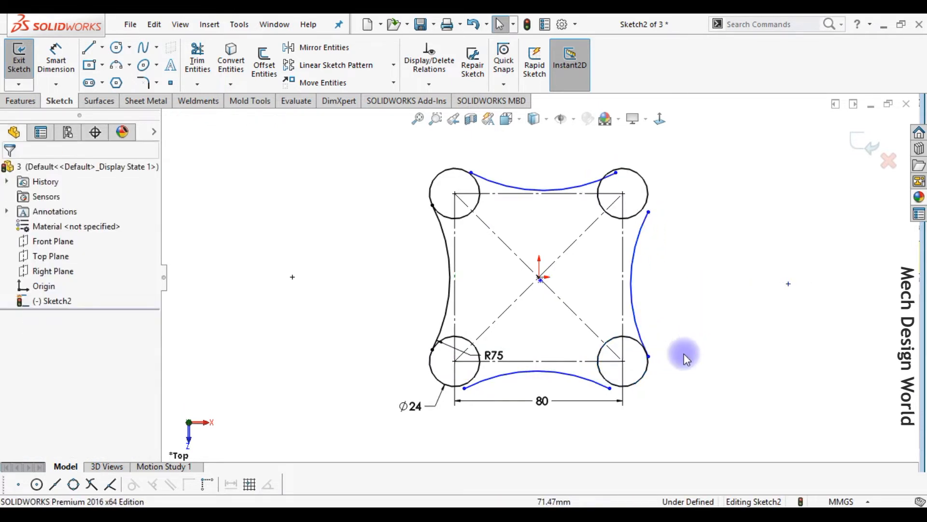
Step: Add a Tangent relation between the bottom arc and the lower-right circle
click(603, 390)
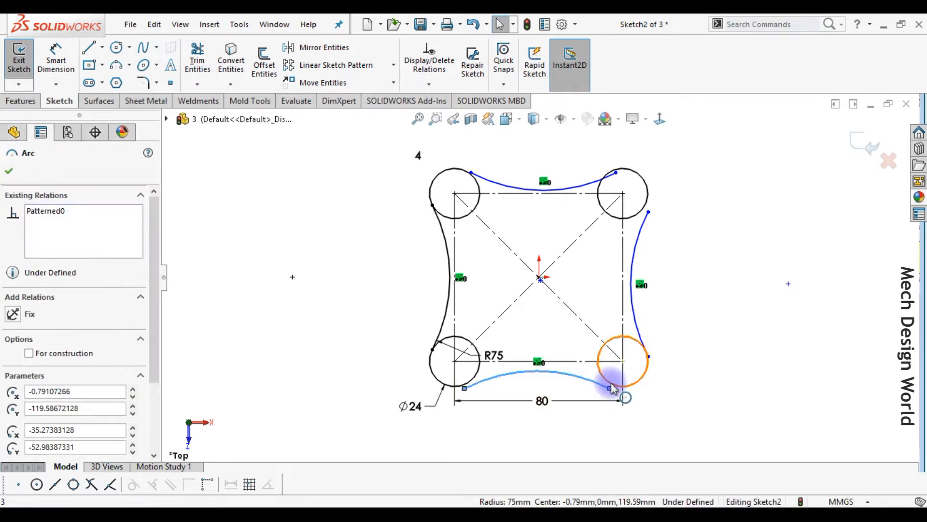
ctrl+click(645, 357)
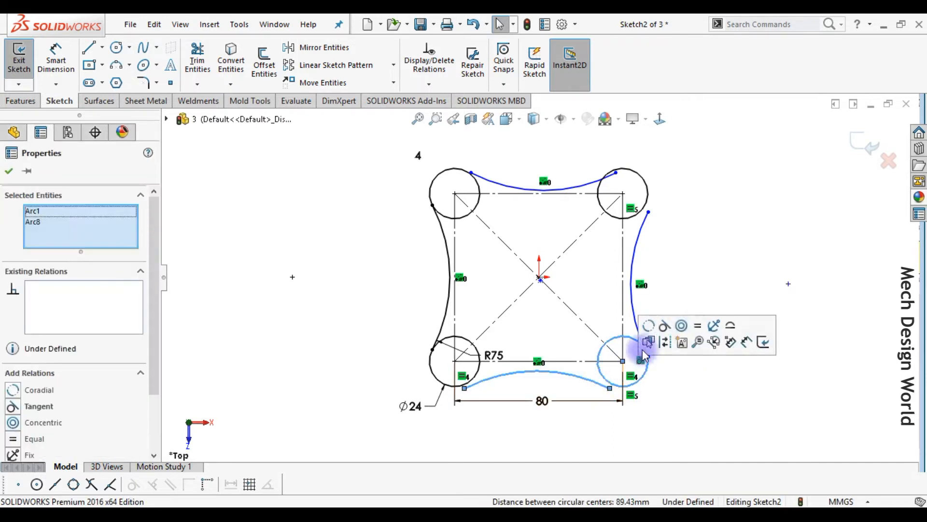
click(665, 325)
click(665, 371)
Step: Trim away the inner portions of all four corner circles with Power trim, leaving one closed outer profile
right_drag(742, 313, 725, 334)
scroll(606, 370, down, 5)
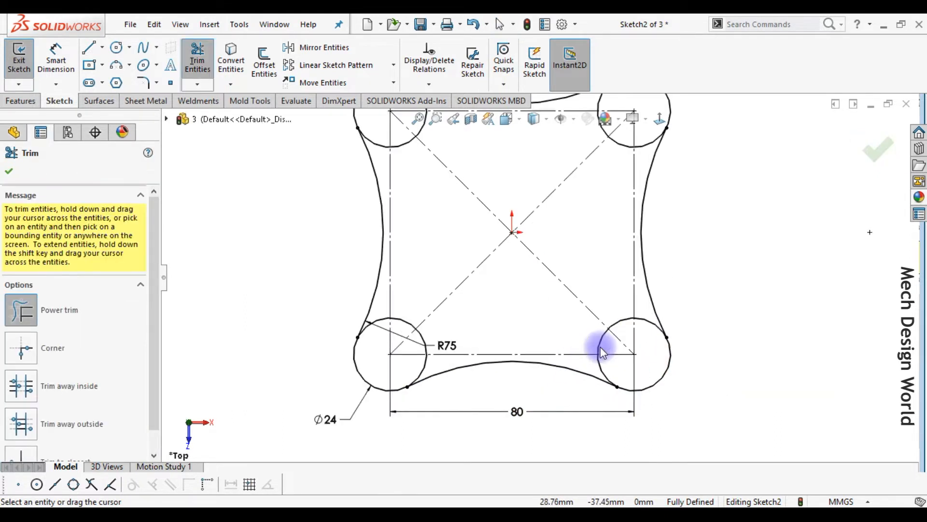
drag(589, 359, 560, 311)
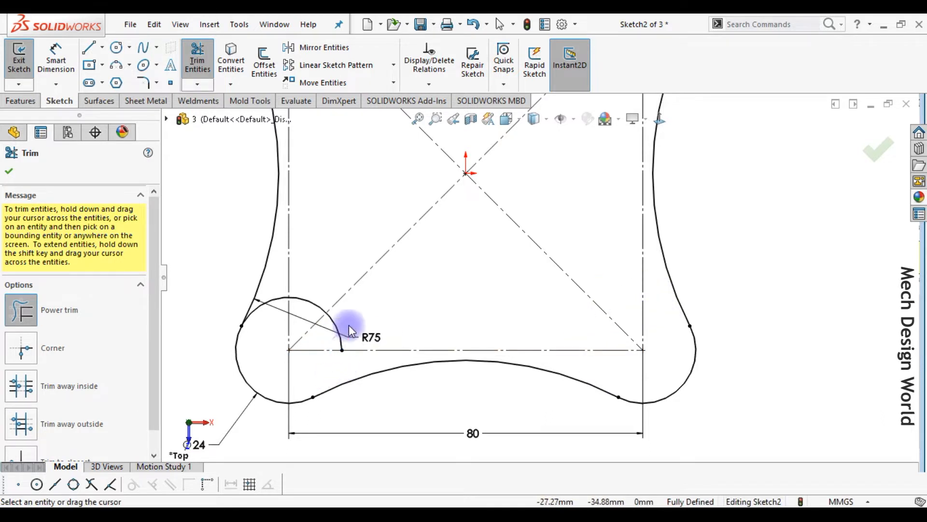
mouse_move(298, 315)
mouse_down()
mouse_move(306, 300)
mouse_move(263, 290)
mouse_up()
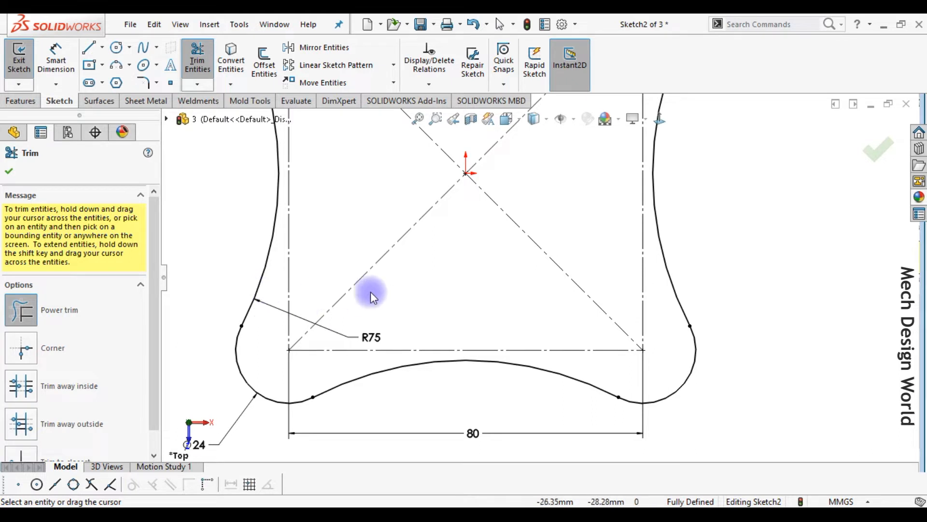
ctrl+middle_drag(444, 205, 487, 450)
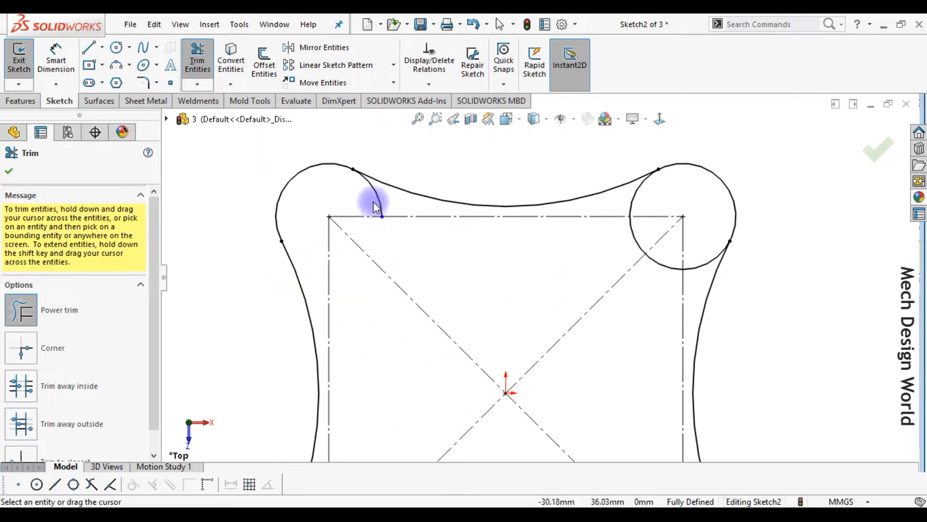
mouse_move(633, 205)
mouse_down()
mouse_move(614, 245)
mouse_move(645, 236)
mouse_up()
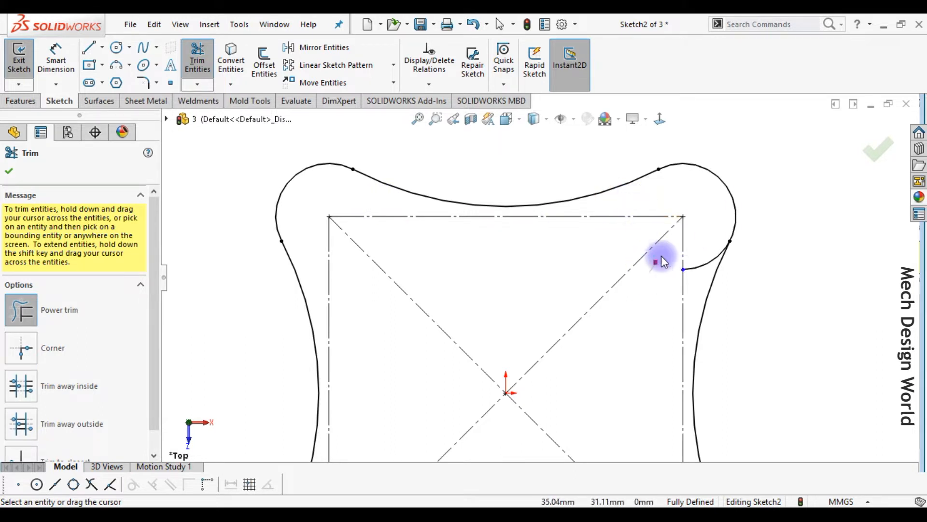
drag(700, 286, 700, 250)
scroll(745, 306, up, 5)
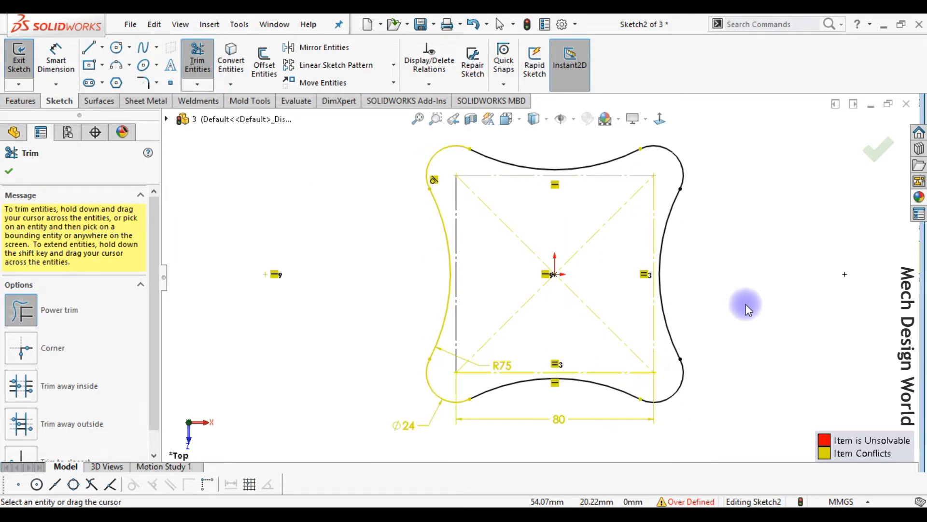
key(Escape)
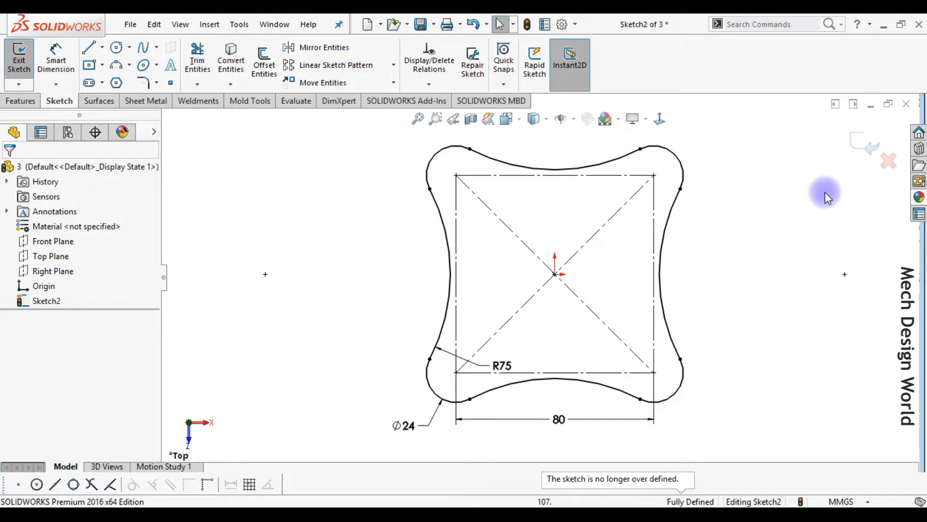
Step: Exit the sketch and extrude the profile as a Blind boss 20 mm deep
click(852, 150)
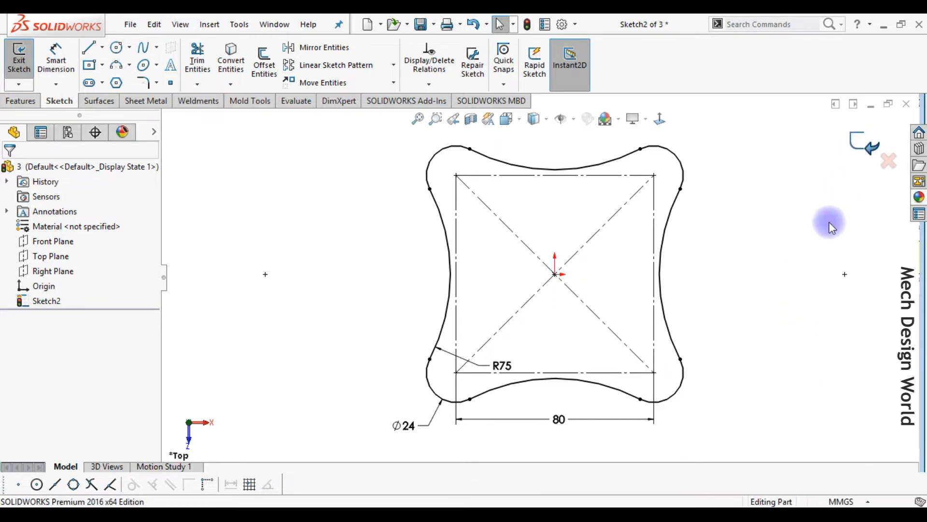
key(ctrl+7)
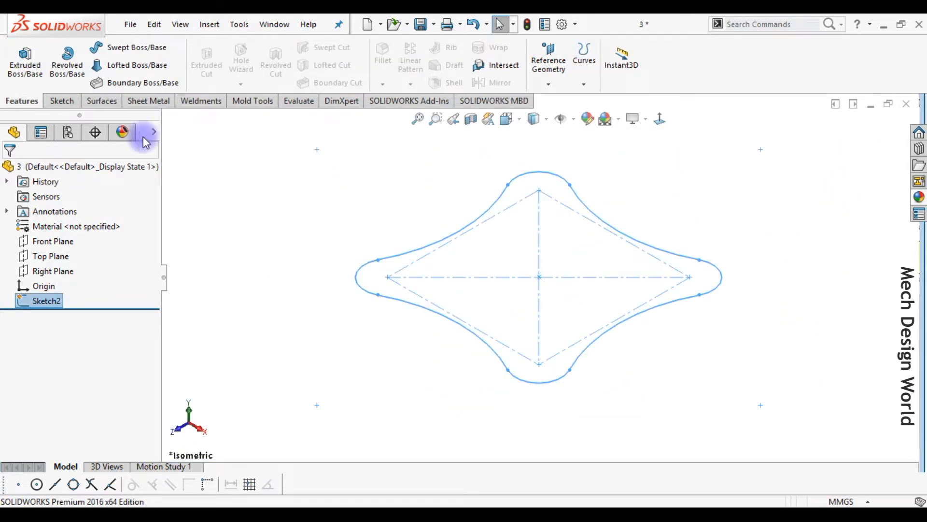
click(31, 69)
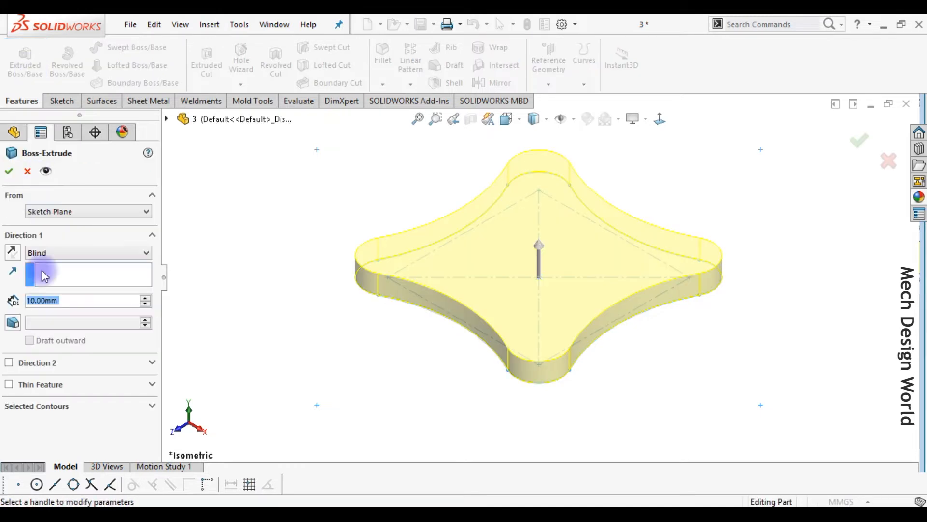
text(20)
key(Return)
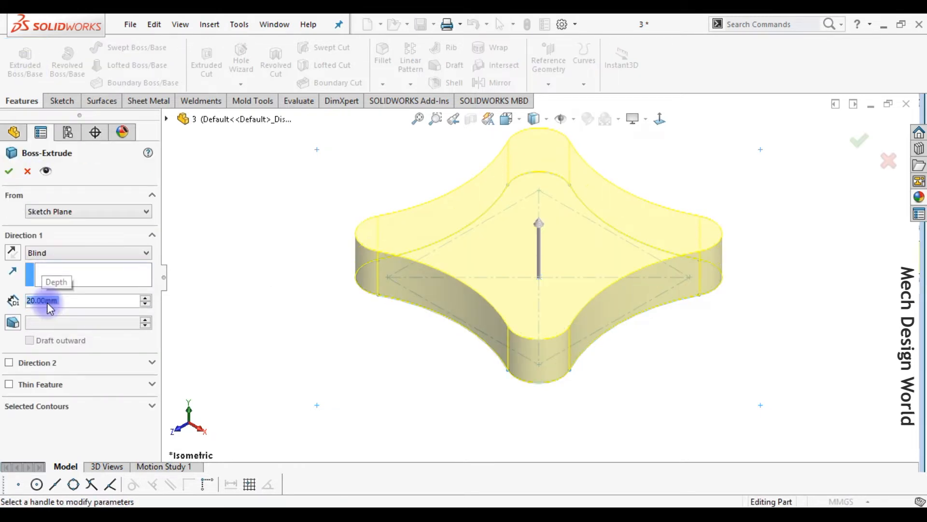
click(11, 168)
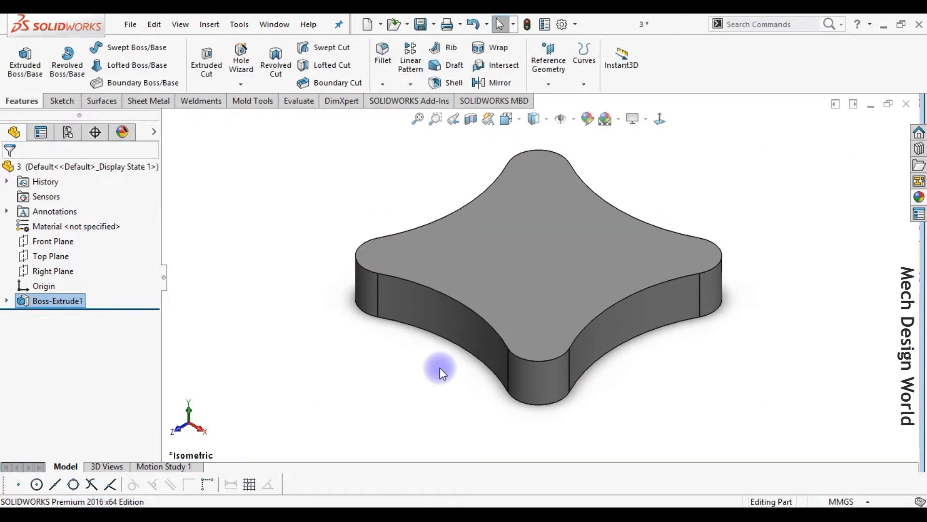
Step: Start a sketch on the plate's top face and draw a circle about 49 mm in diameter centered on the origin
click(502, 270)
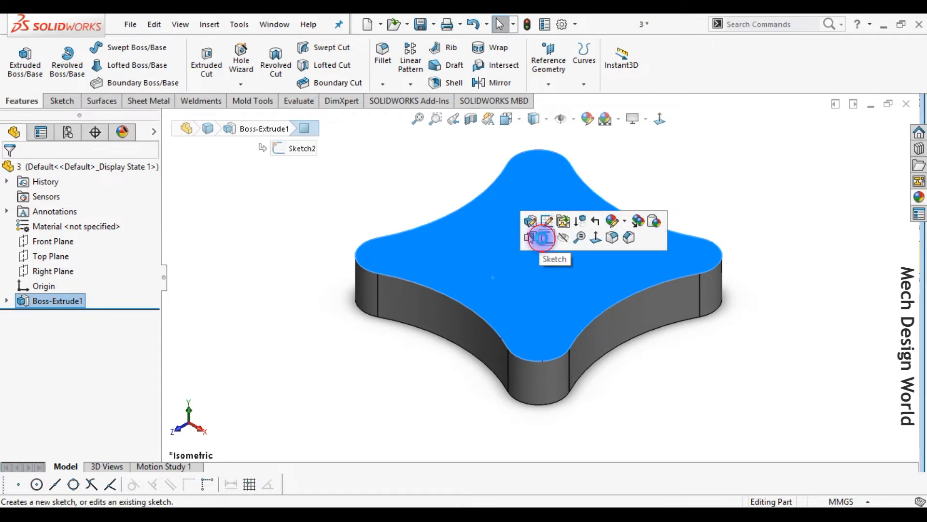
click(542, 237)
click(660, 120)
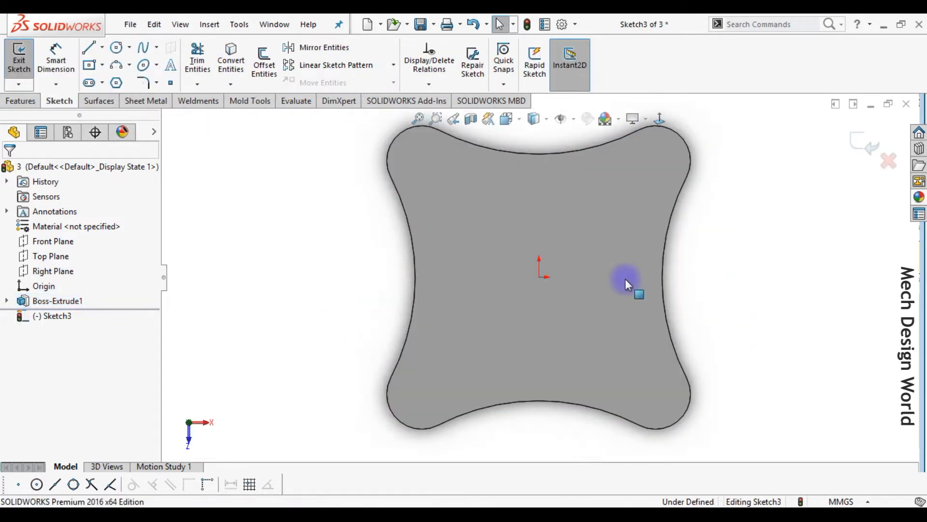
click(117, 49)
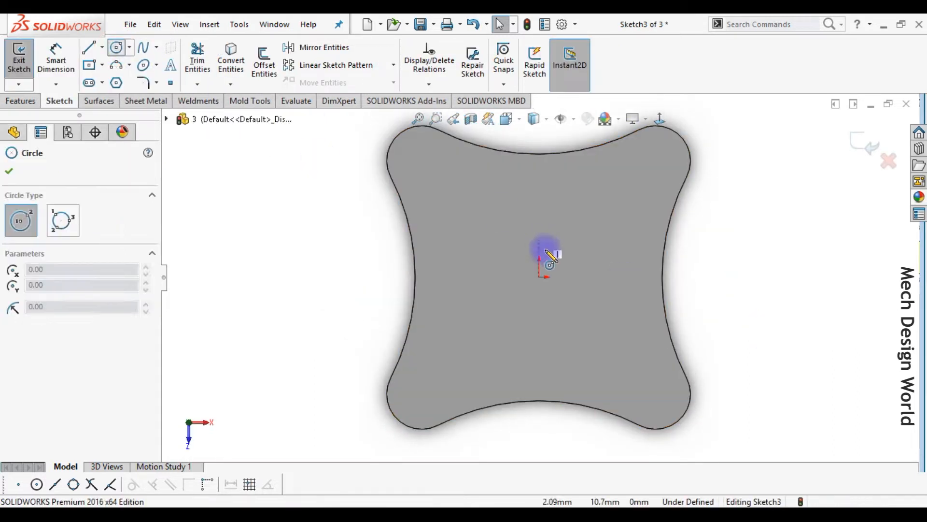
click(539, 275)
click(593, 230)
Step: Dimension the central circle with a diameter of 60 mm
right_drag(633, 314, 641, 229)
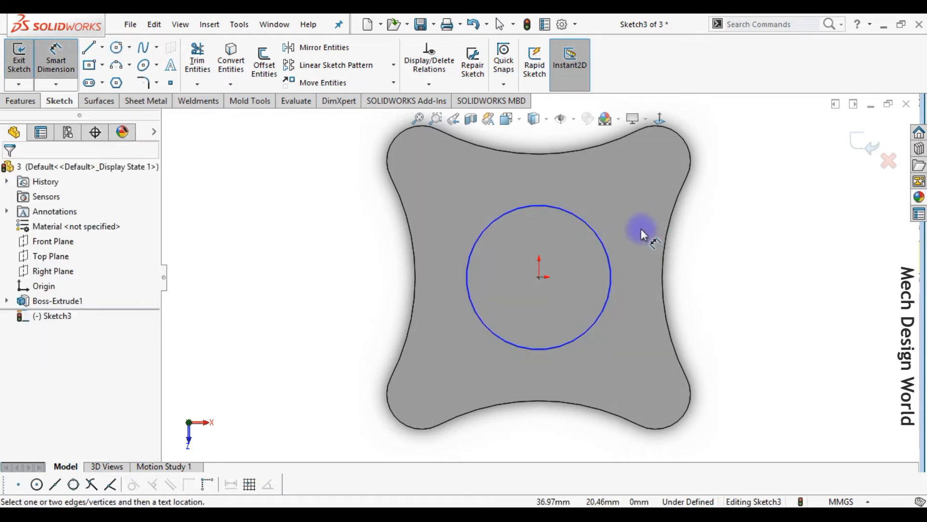
click(586, 333)
click(626, 387)
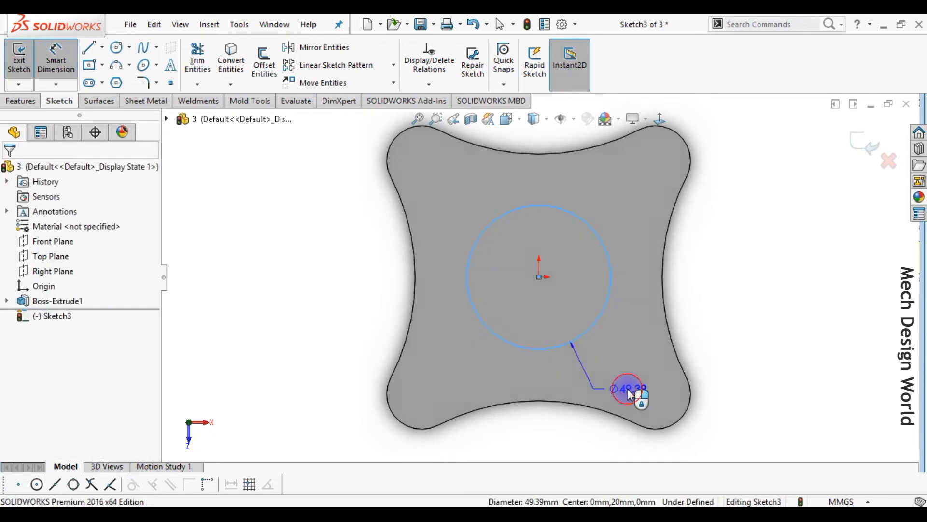
text(60)
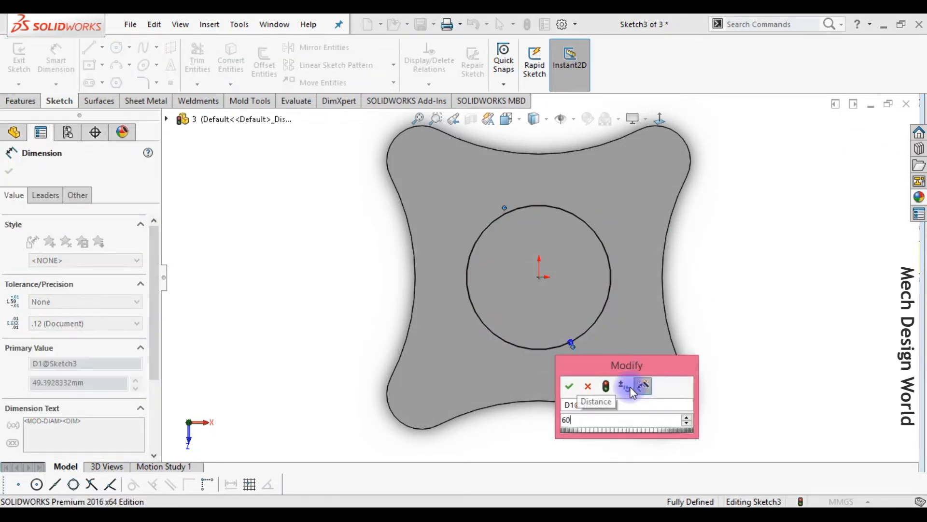
key(Return)
click(732, 344)
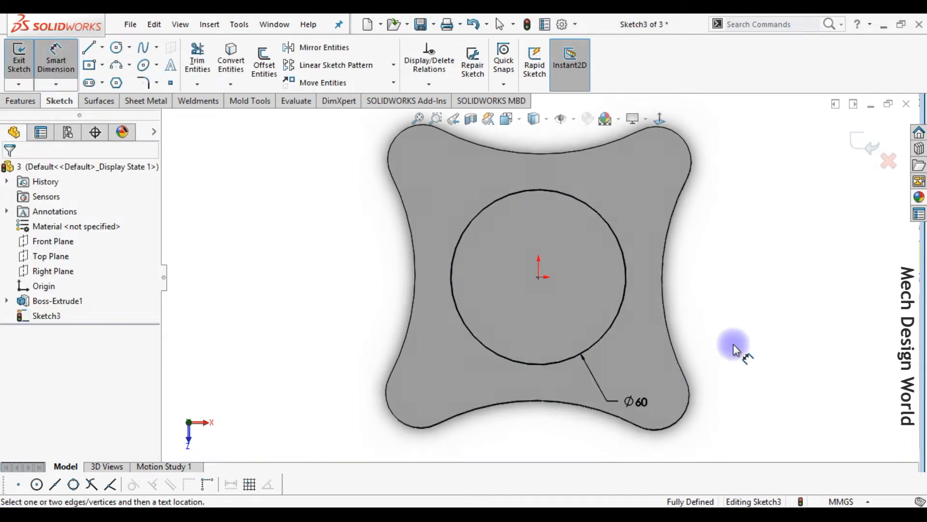
Step: Extrude the 60 mm circle upward as a Blind boss 40 mm deep, merged with the plate
key(ctrl+7)
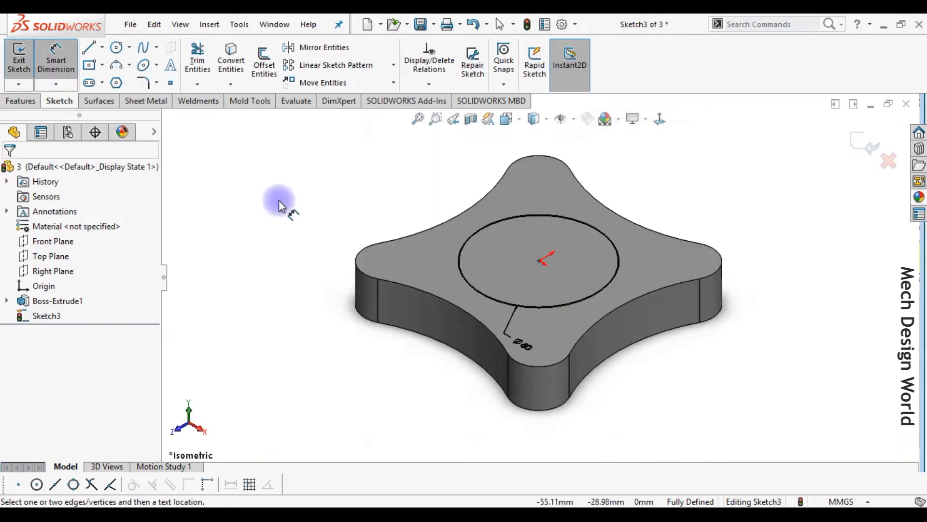
click(22, 102)
click(26, 66)
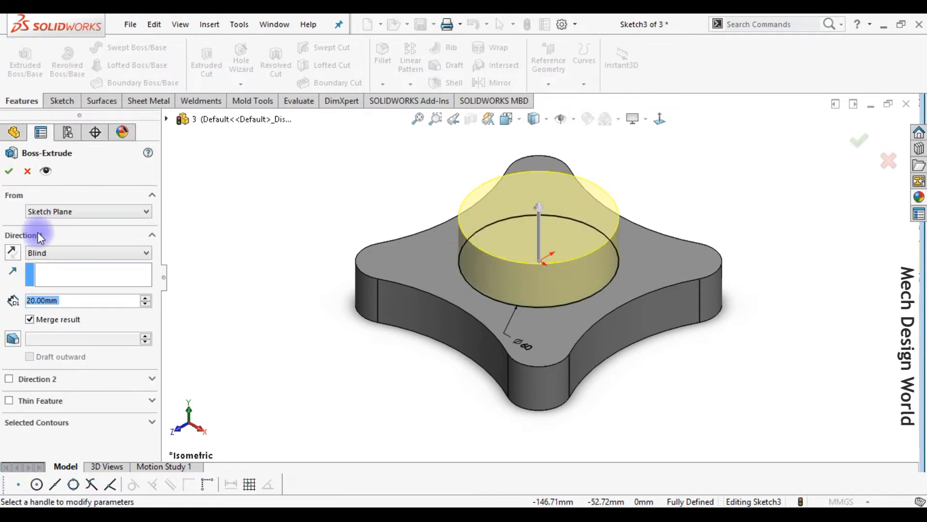
text(40)
key(Return)
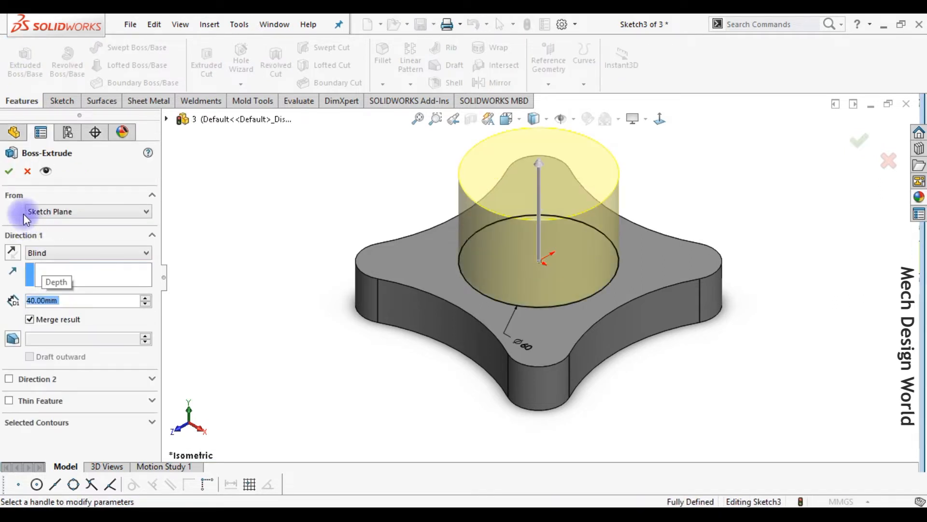
click(12, 170)
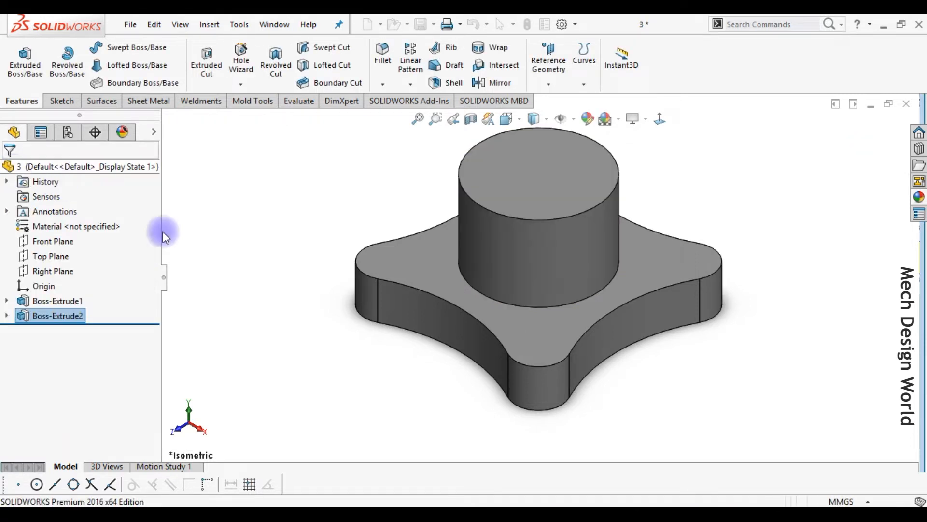
Step: Start a sketch on the cylinder's top face and draw a circle about 54 mm in diameter centered on the origin
key(f)
click(532, 237)
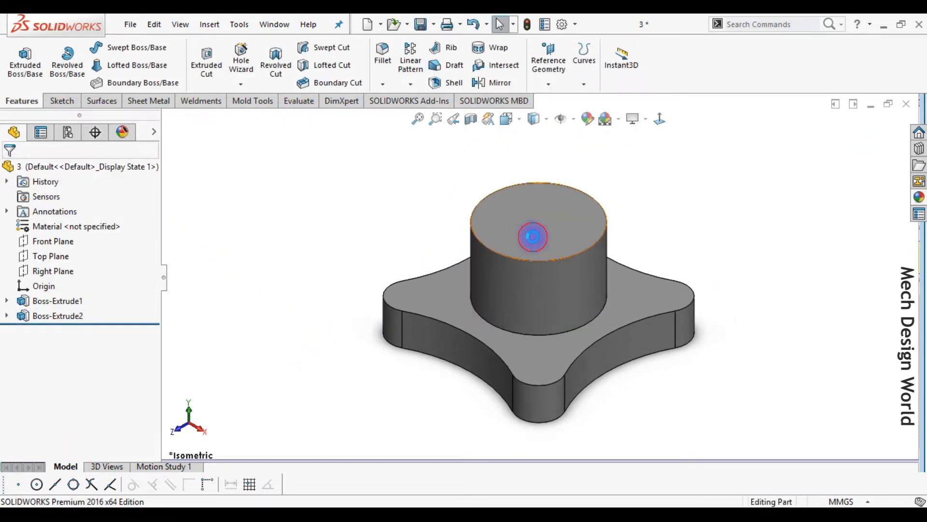
click(580, 207)
click(582, 200)
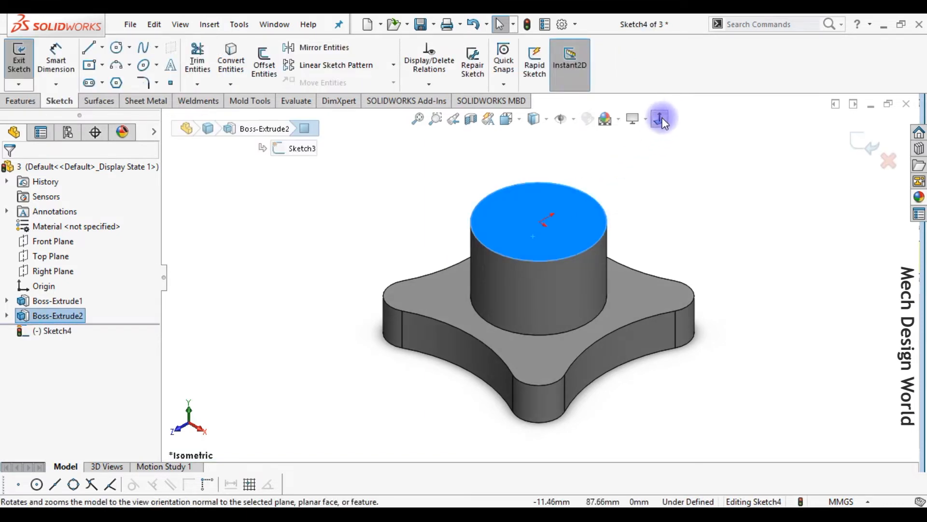
click(659, 119)
click(110, 50)
click(540, 278)
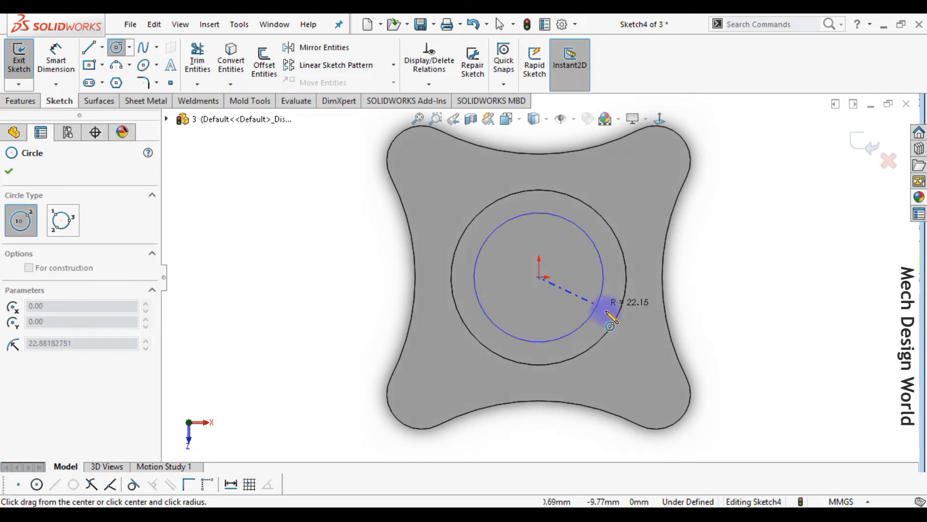
click(609, 313)
Step: Dimension the circle on the cylinder's top face with a diameter of 50 mm
right_drag(621, 373, 622, 286)
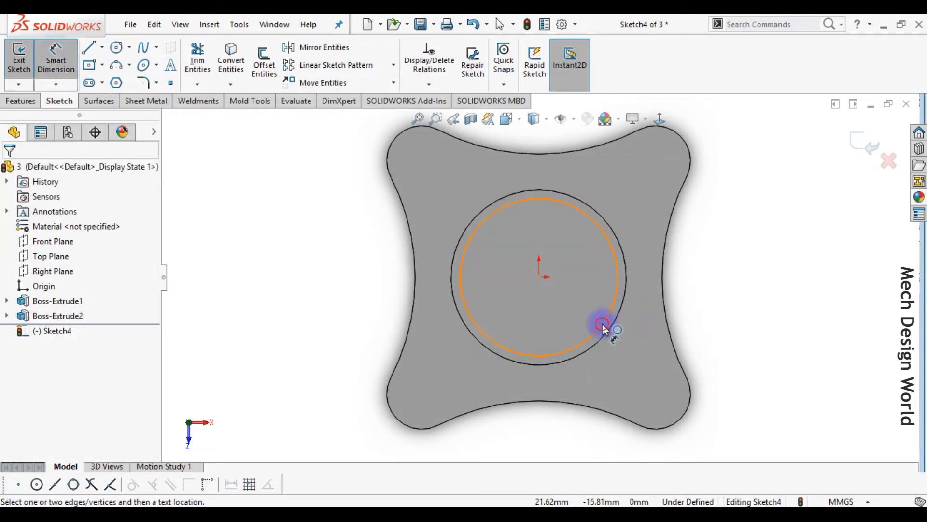
click(602, 324)
click(631, 380)
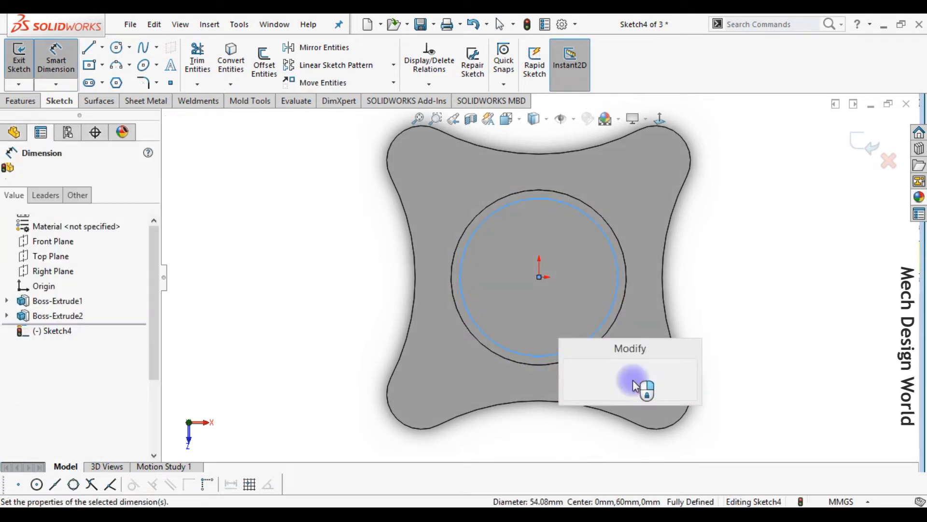
text(50)
key(Return)
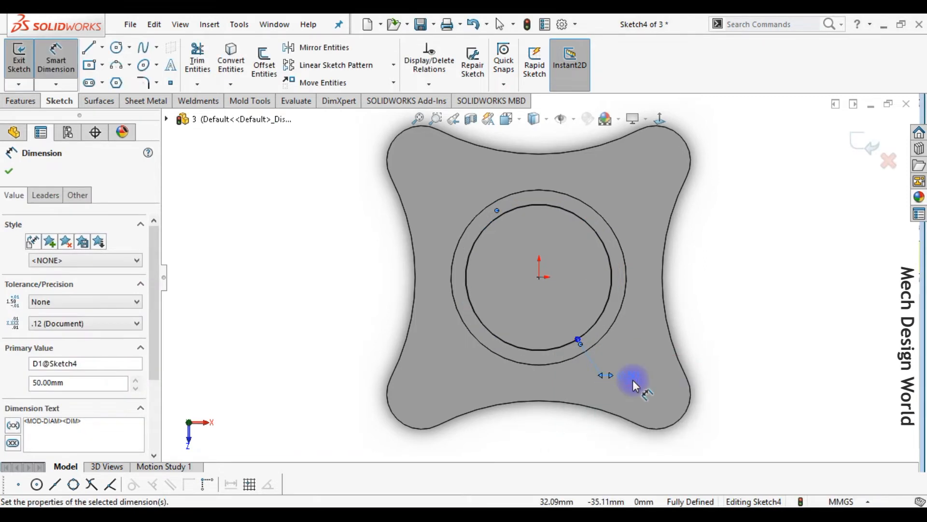
Step: Cut-extrude the 50 mm circle through the cylinder and plate with the Through All - Both end condition
click(43, 101)
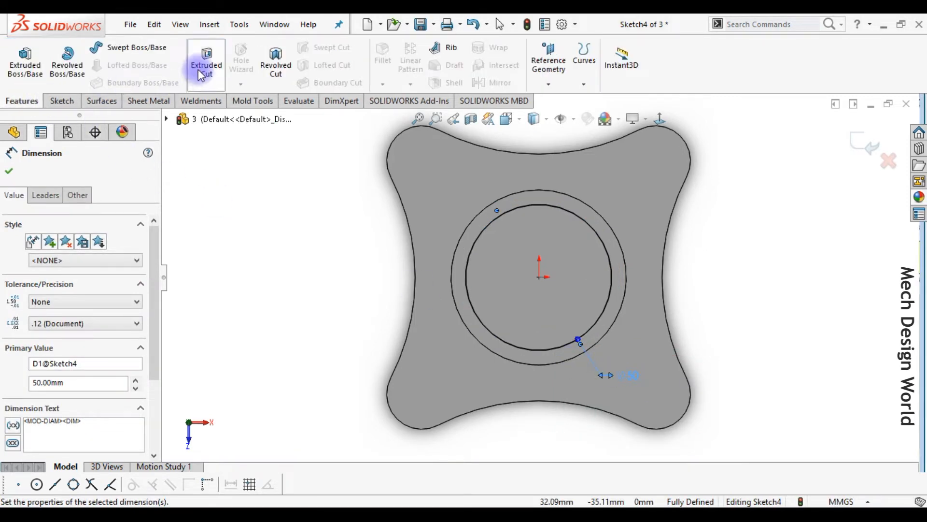
click(206, 62)
click(81, 253)
click(59, 279)
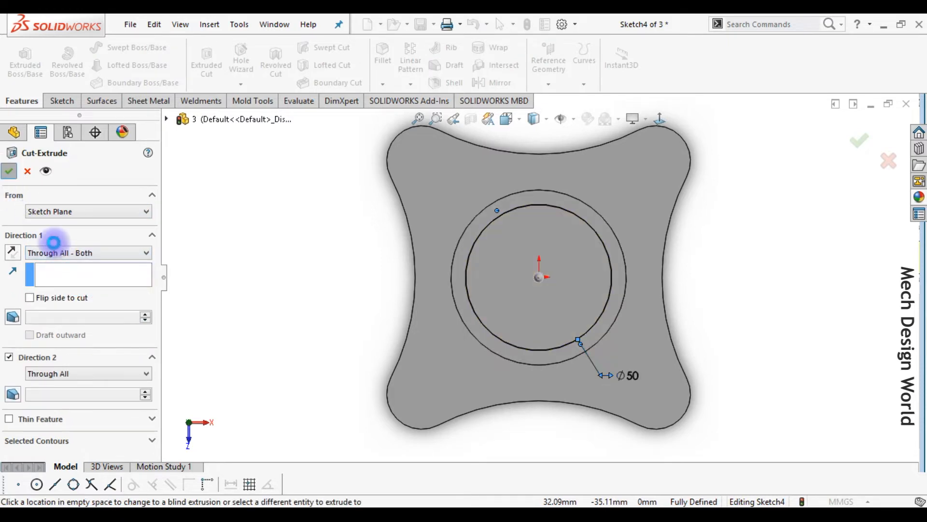
key(Return)
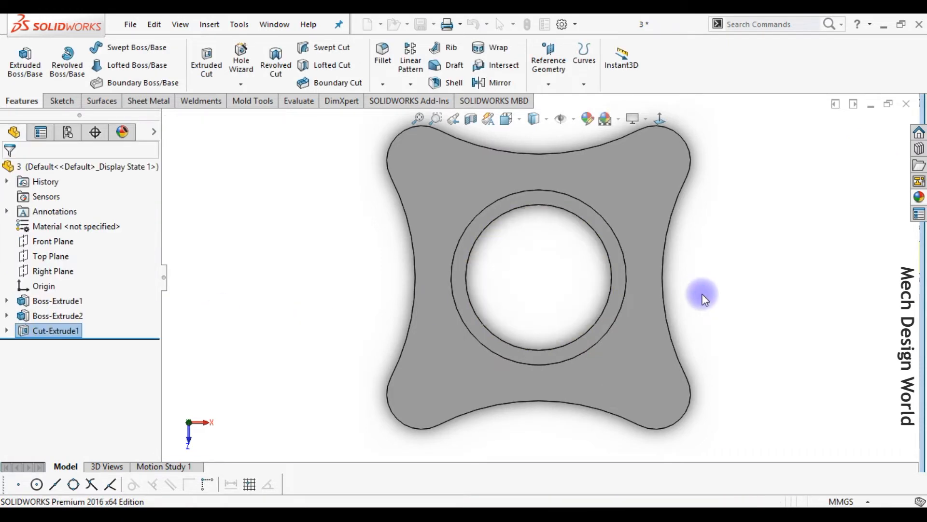
Step: Start a sketch on the plate's top face and draw four circles up to about 17 mm in diameter, each concentric with a rounded corner
key(ctrl+7)
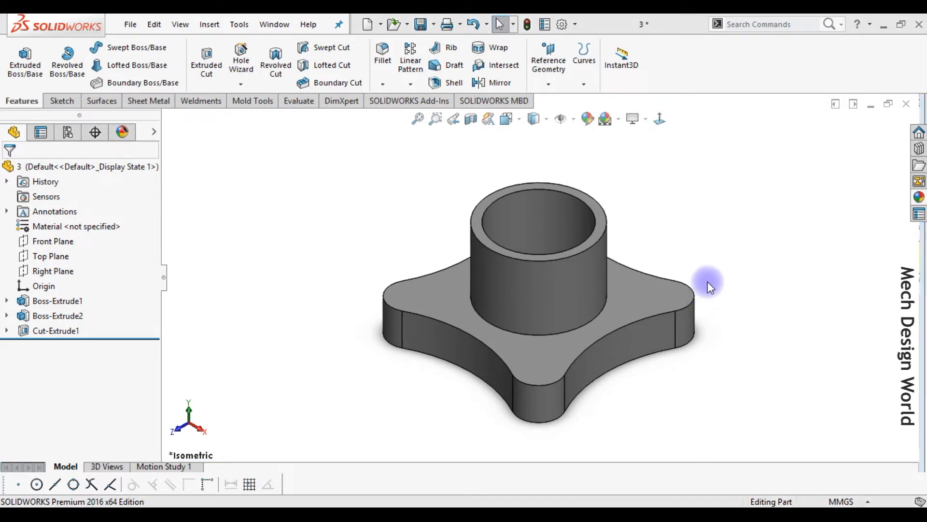
click(655, 302)
click(709, 264)
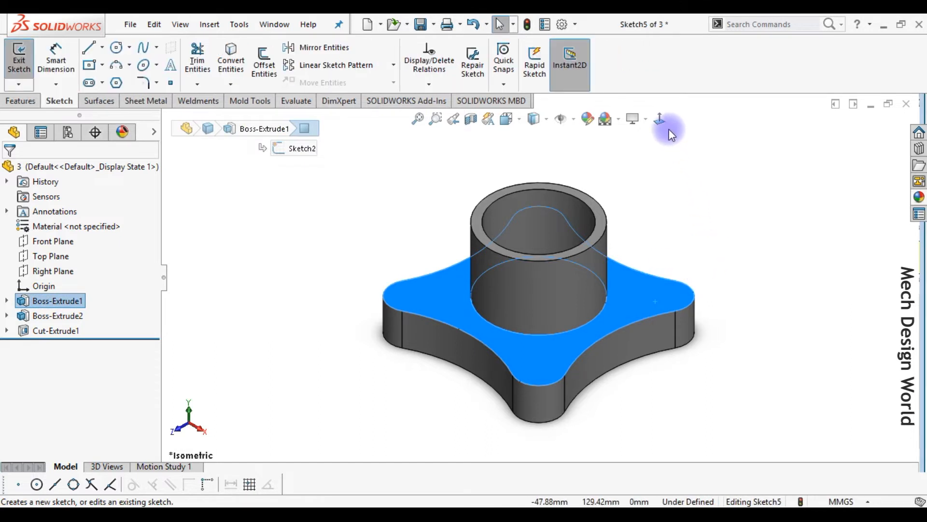
click(660, 119)
click(779, 230)
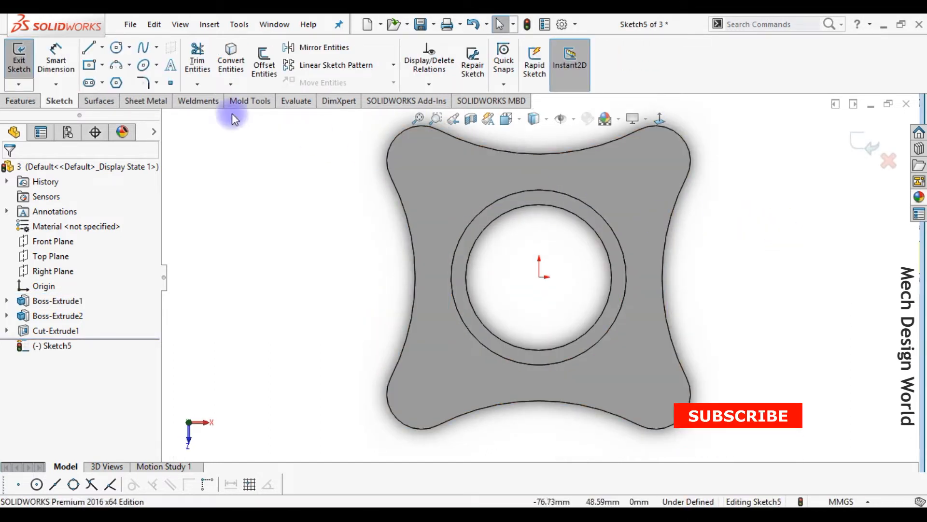
click(116, 46)
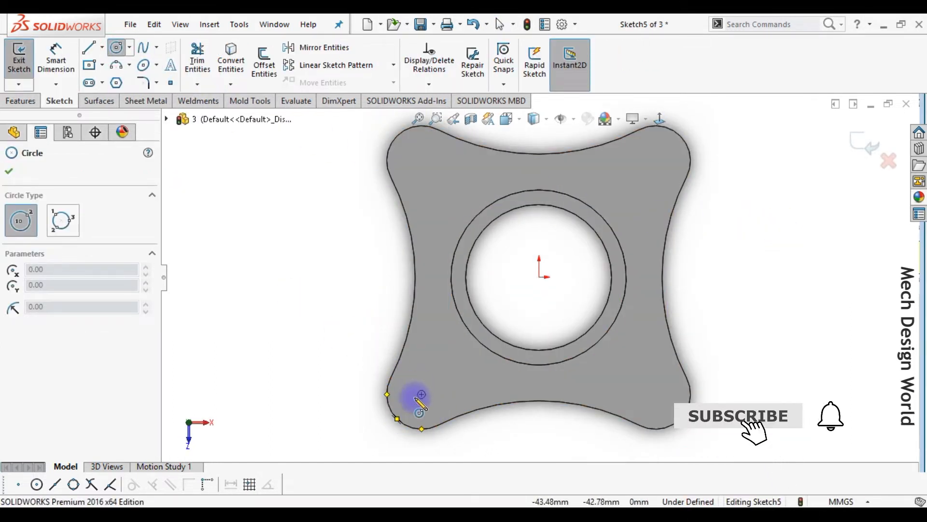
drag(422, 394, 441, 385)
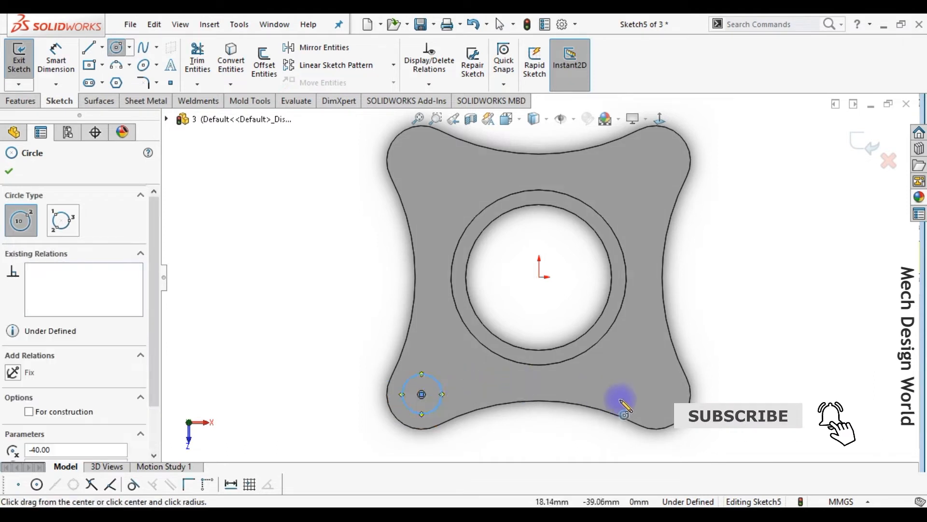
mouse_move(656, 394)
mouse_down()
mouse_move(671, 384)
mouse_move(674, 392)
mouse_up()
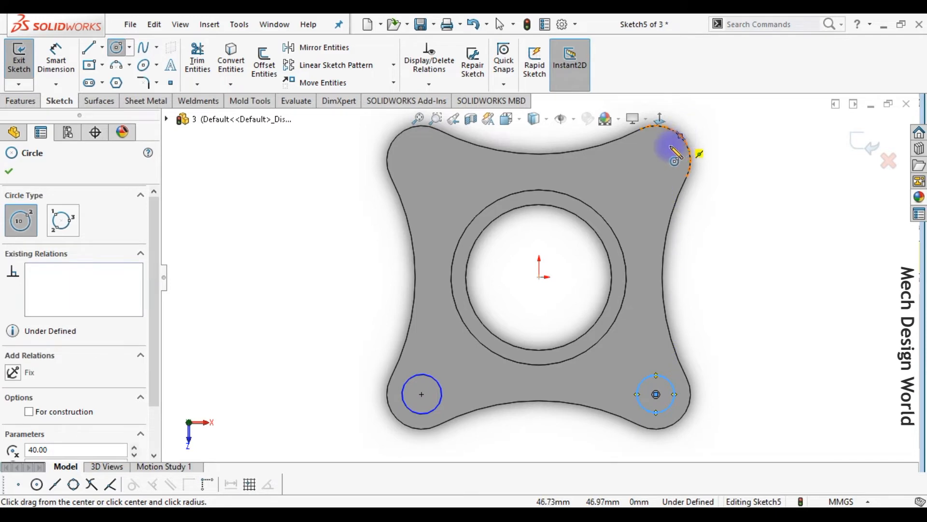
drag(656, 161, 673, 174)
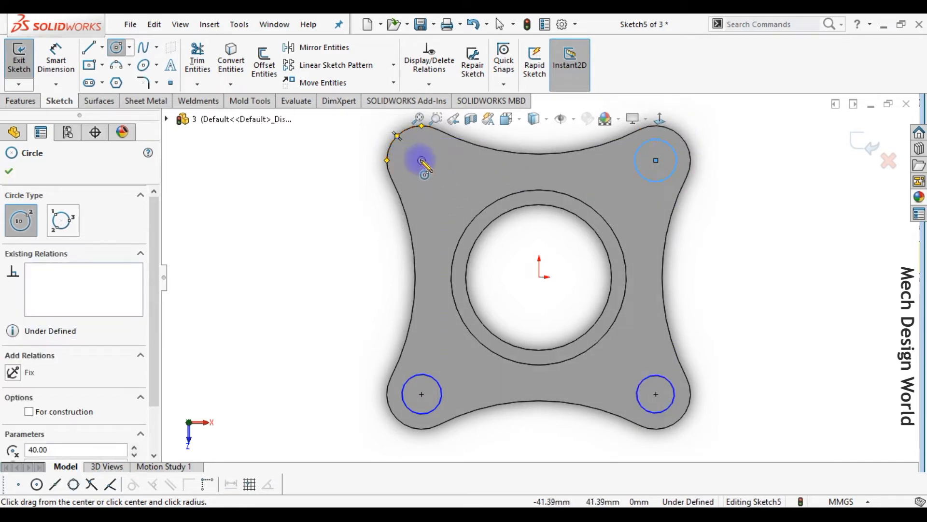
drag(421, 160, 445, 169)
key(Escape)
scroll(446, 218, up, 1)
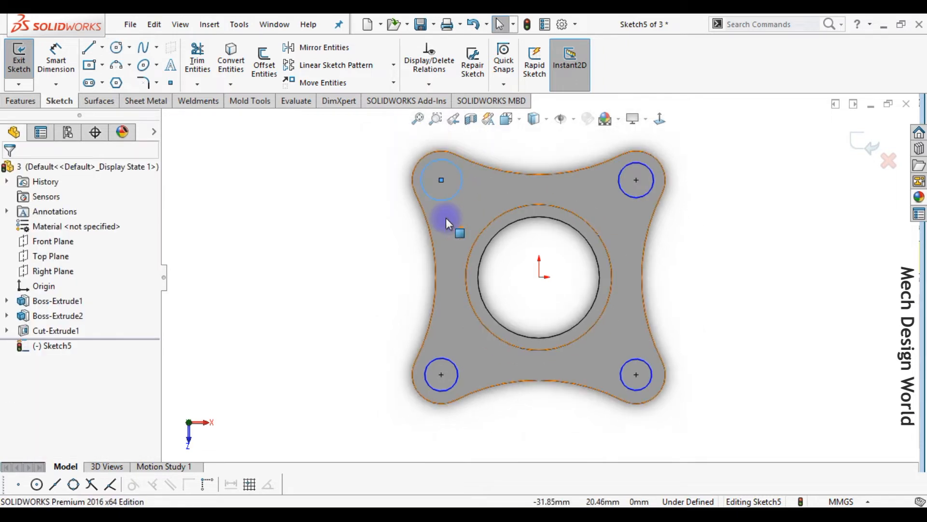
Step: Make the four corner circles equal and dimension the lower-right one with a diameter of 14 mm
drag(332, 129, 694, 418)
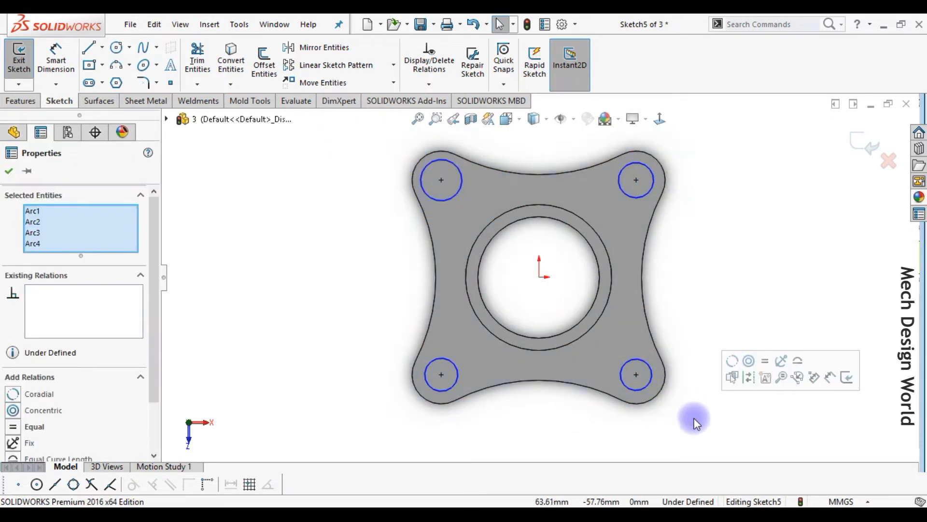
click(767, 358)
right_drag(706, 338, 711, 288)
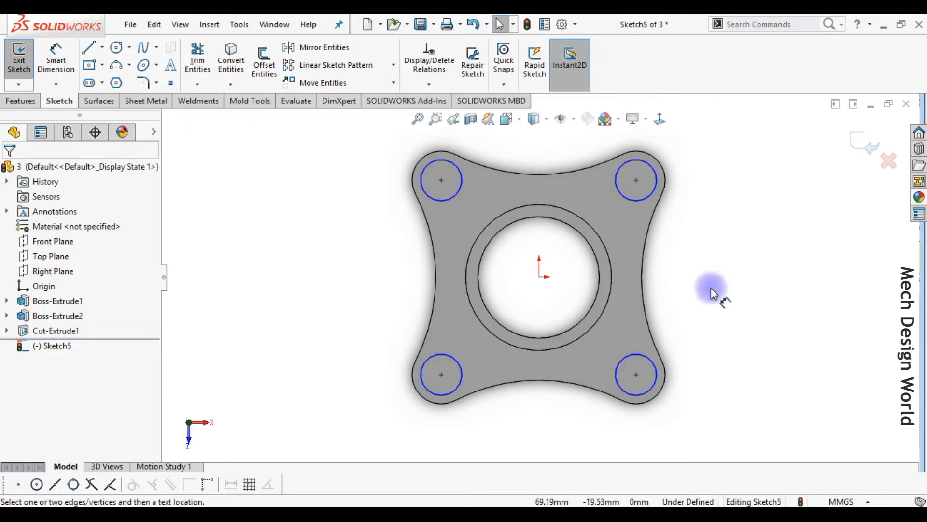
click(647, 388)
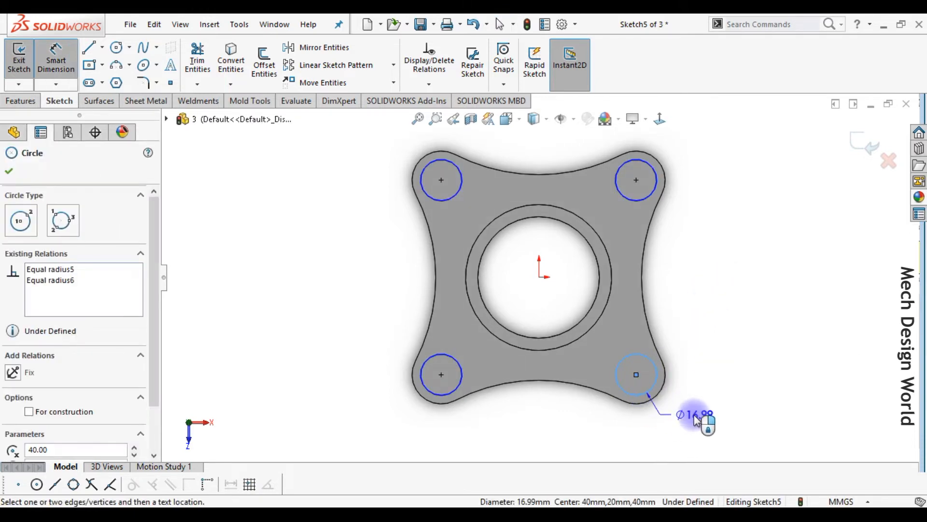
click(686, 426)
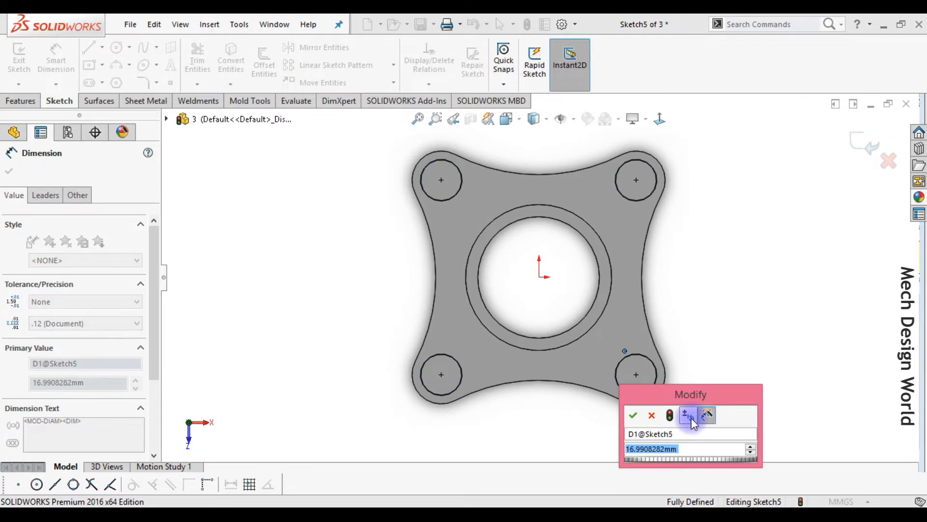
text(14)
key(Return)
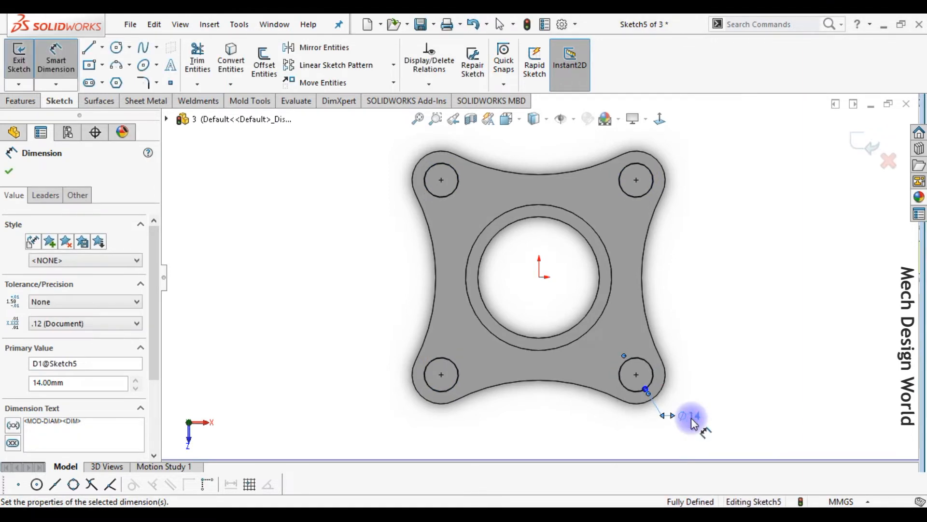
click(701, 350)
Step: Cut-extrude the four 14 mm corner circles with the Through All - Both end condition
key(ctrl+7)
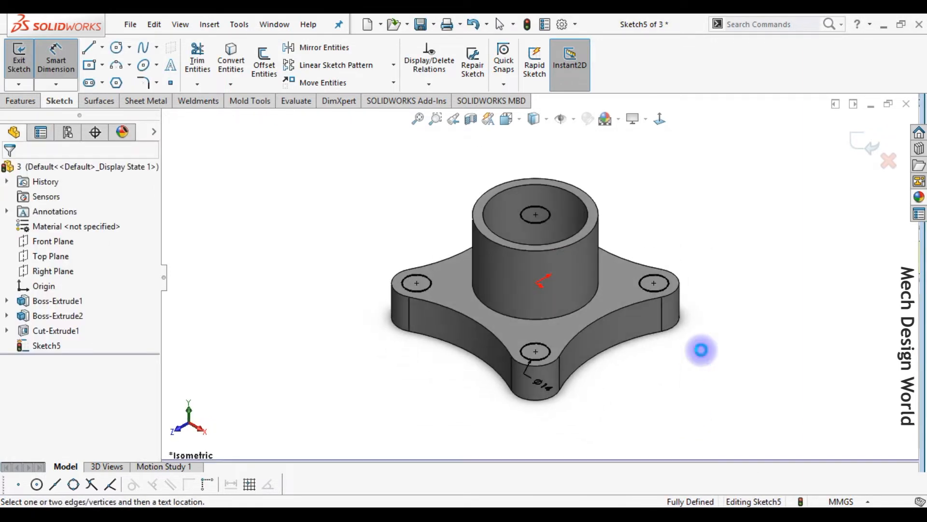
click(30, 102)
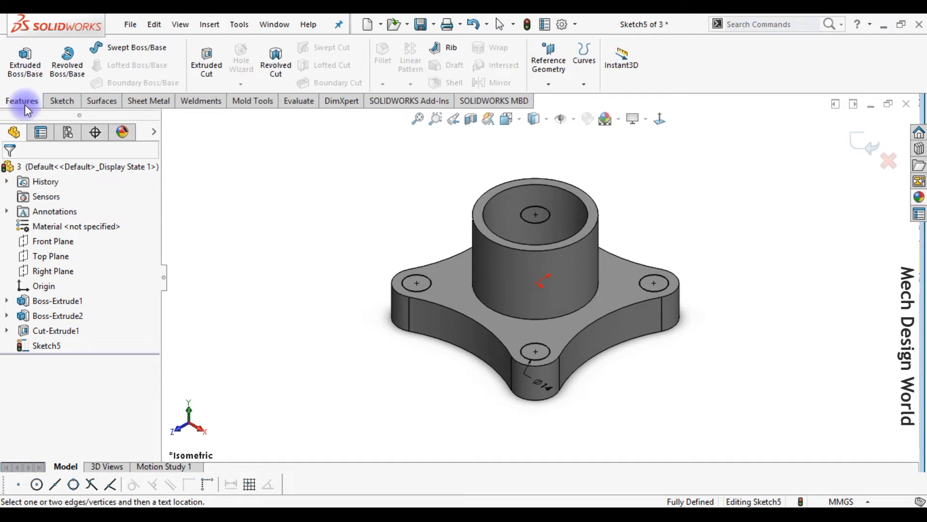
click(207, 70)
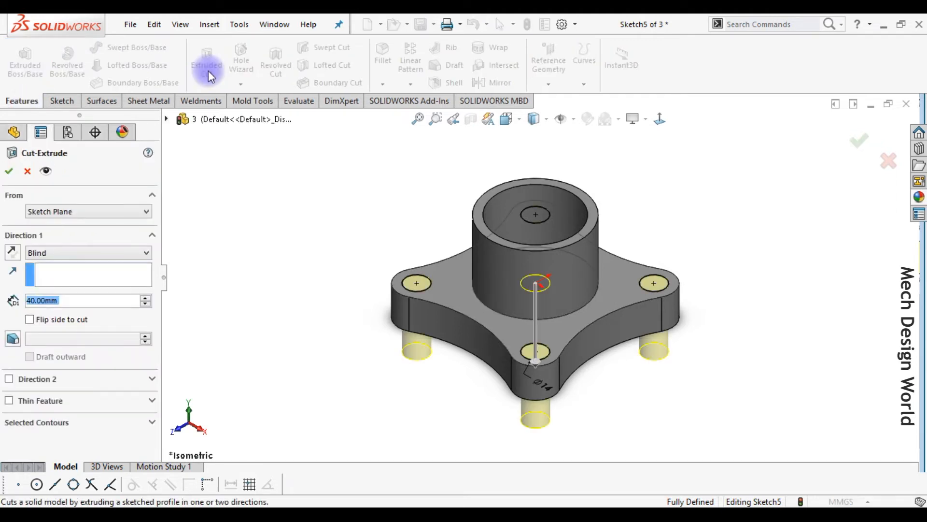
click(133, 250)
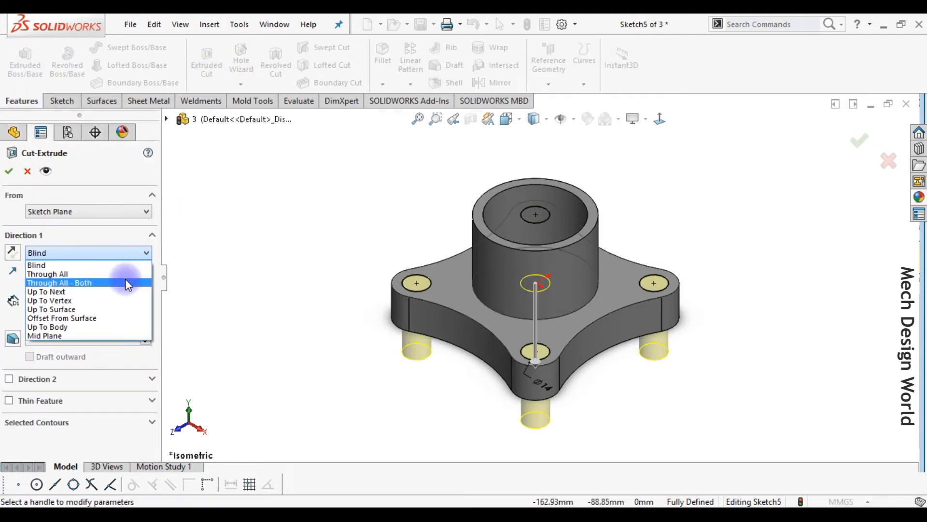
click(126, 279)
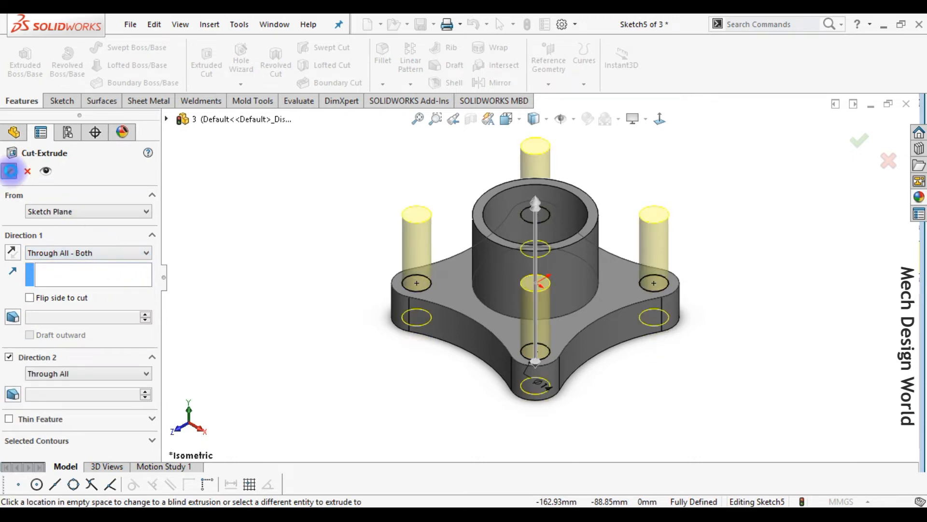
click(10, 170)
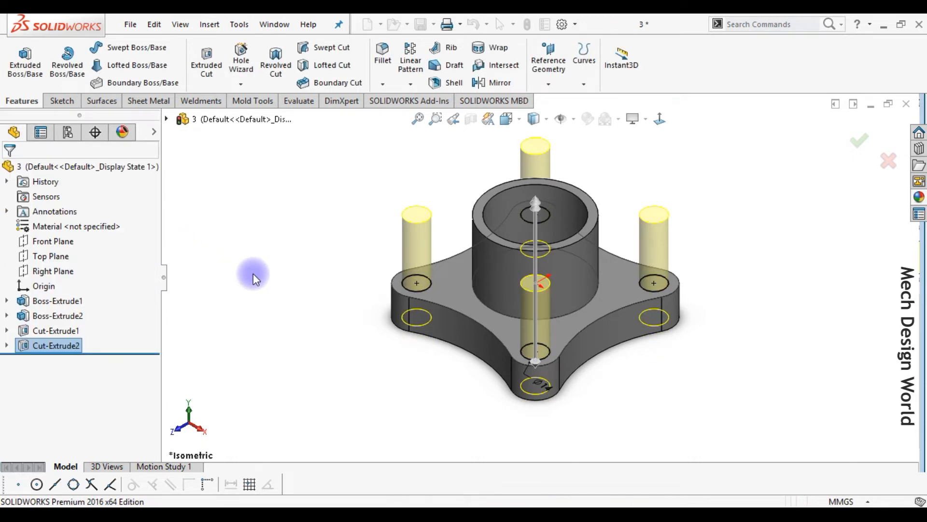
Step: Shell the part with a 5 mm wall thickness, removing the plate's bottom face
middle_drag(326, 315, 322, 159)
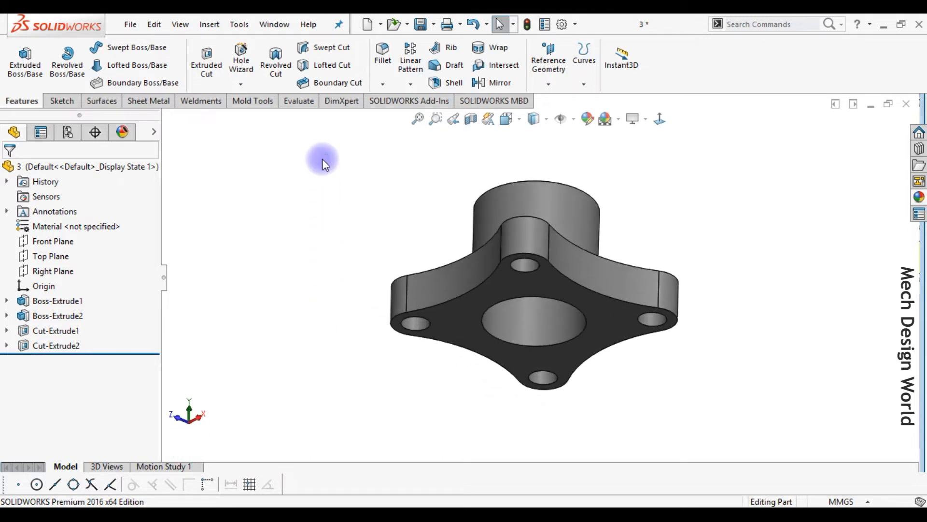
click(450, 81)
text(5)
key(Return)
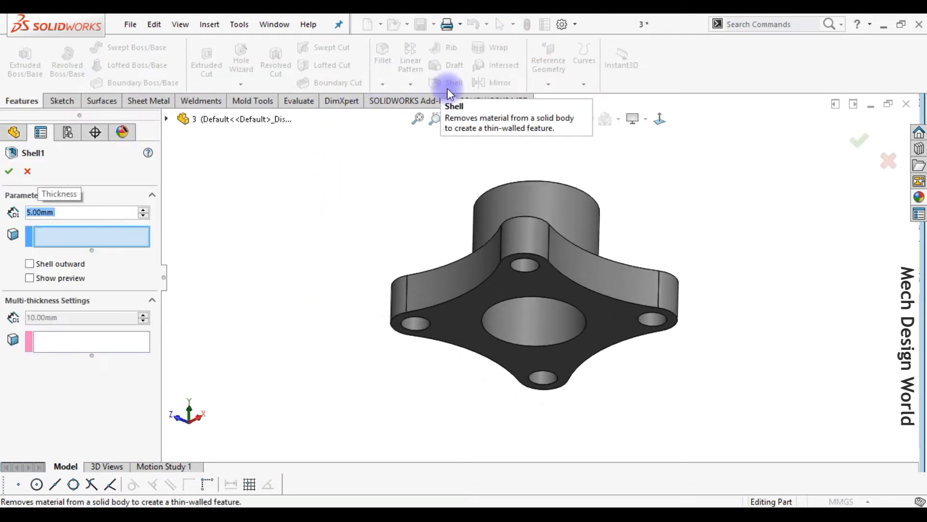
click(502, 279)
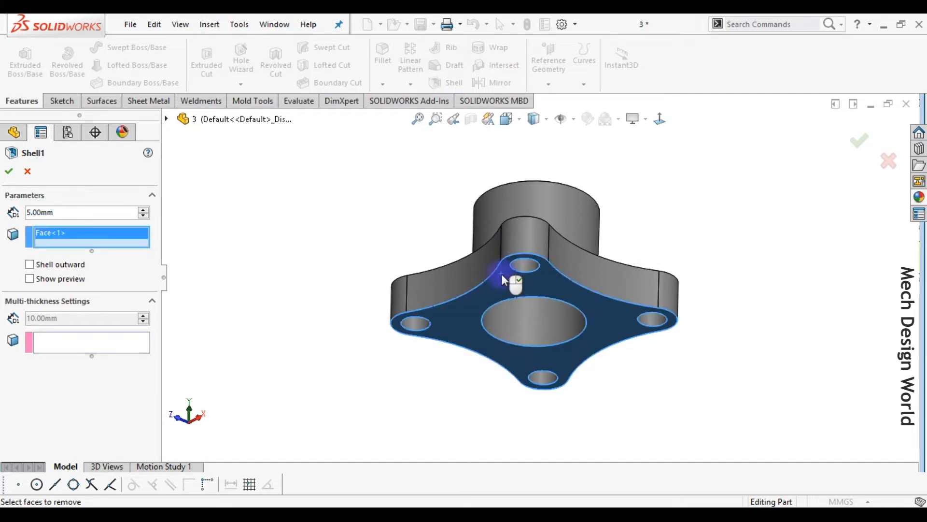
click(10, 172)
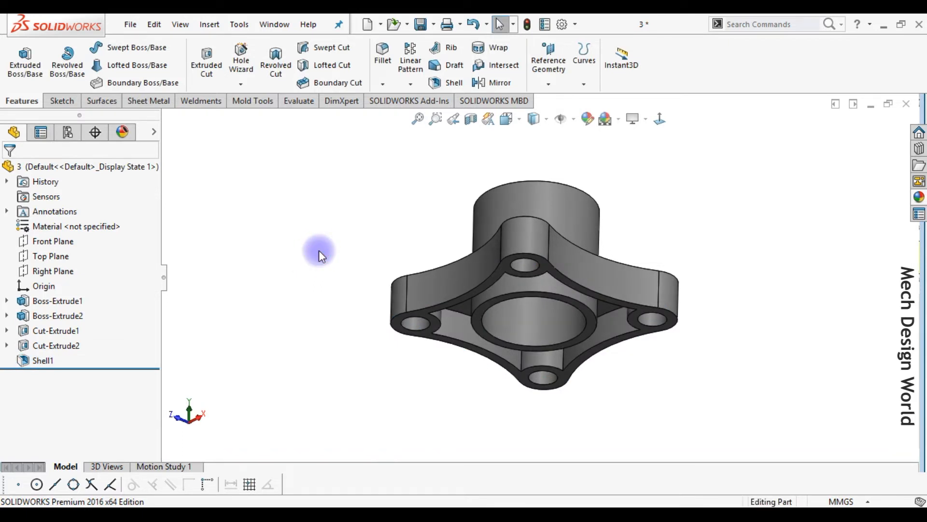
Step: Start a sketch on the Front Plane and draw a circle about 18.6 mm in diameter just right of the cylinder, above the plate
key(ctrl+7)
click(319, 251)
click(67, 240)
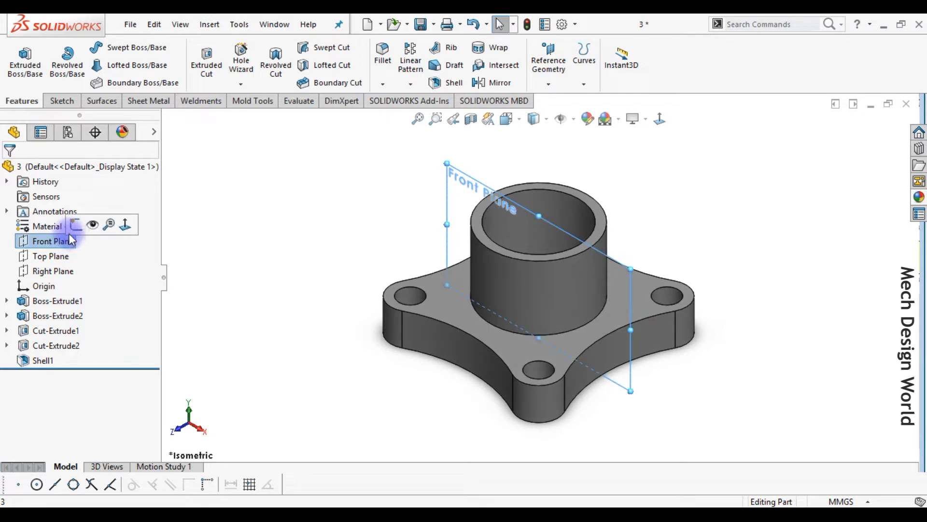
click(75, 225)
click(660, 119)
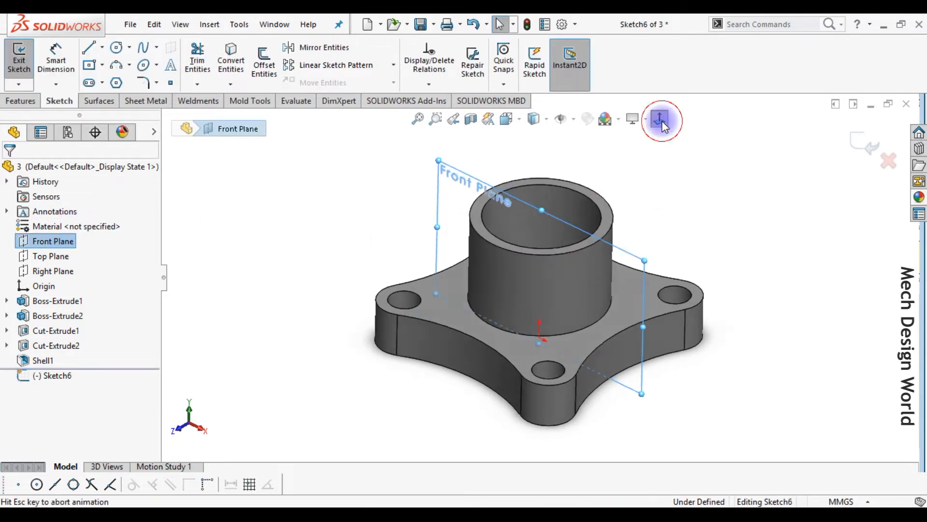
click(777, 207)
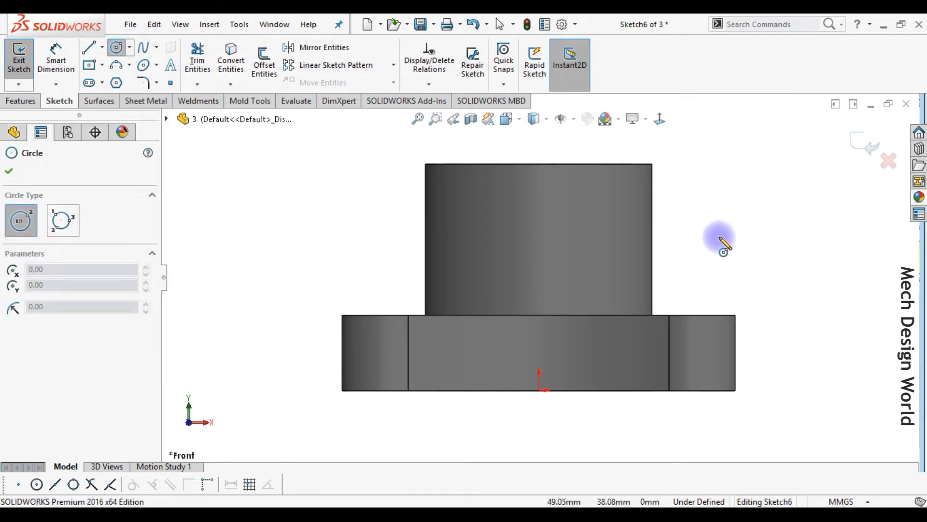
click(702, 221)
click(732, 213)
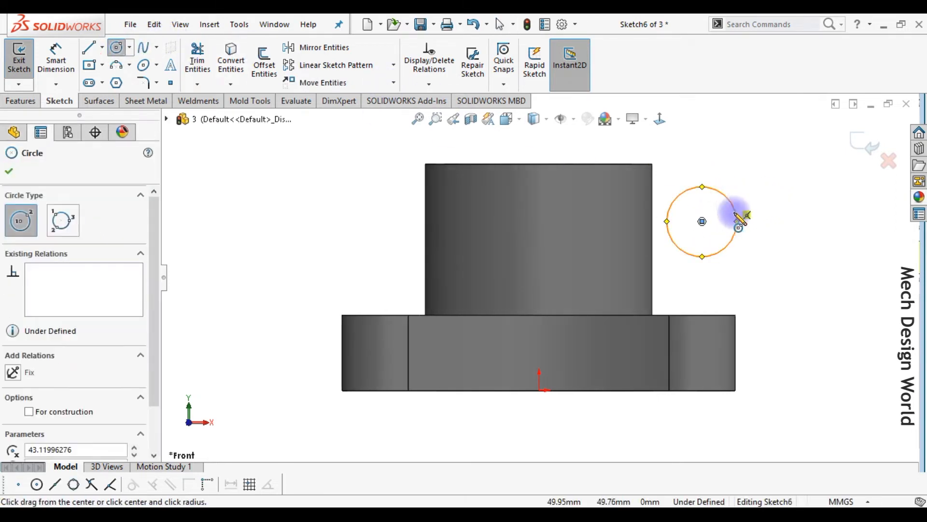
Step: Dimension the circle beside the cylinder with a diameter of 24 mm
right_drag(749, 244, 745, 162)
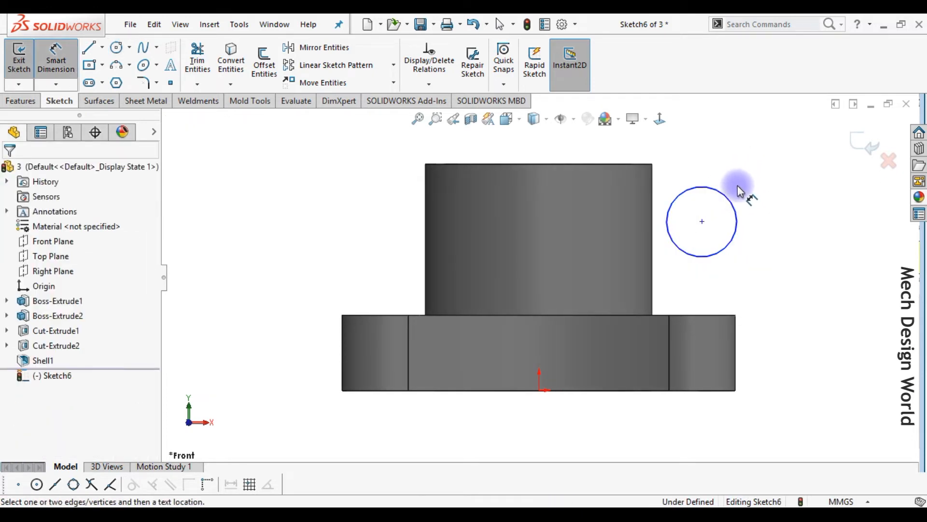
click(732, 199)
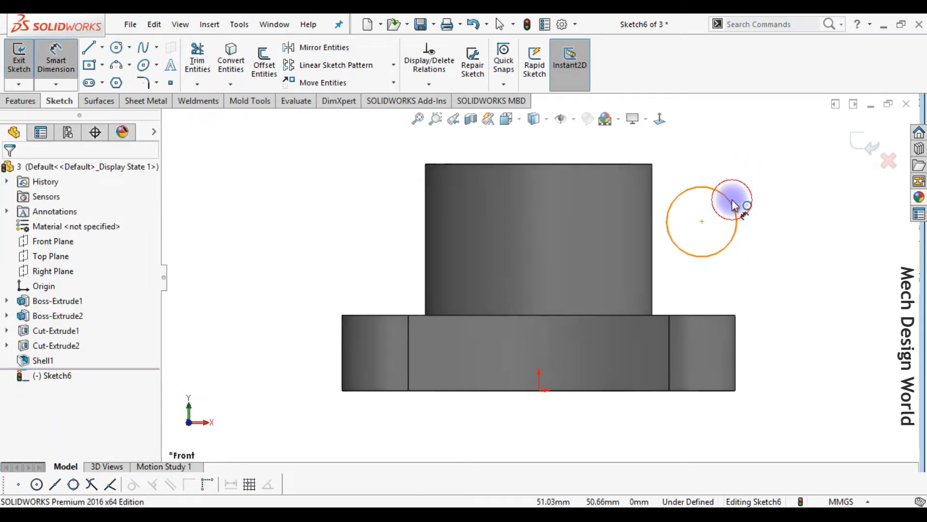
click(760, 168)
text(24)
key(Return)
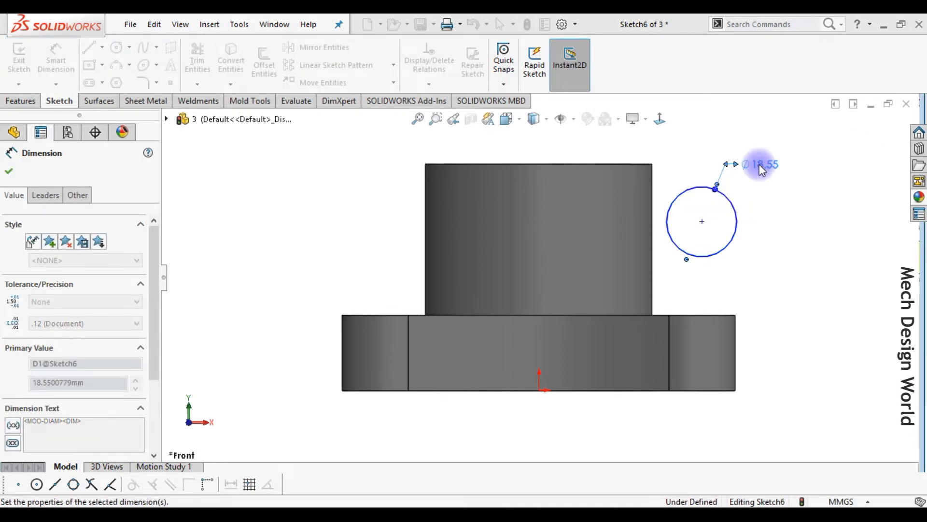
key(Escape)
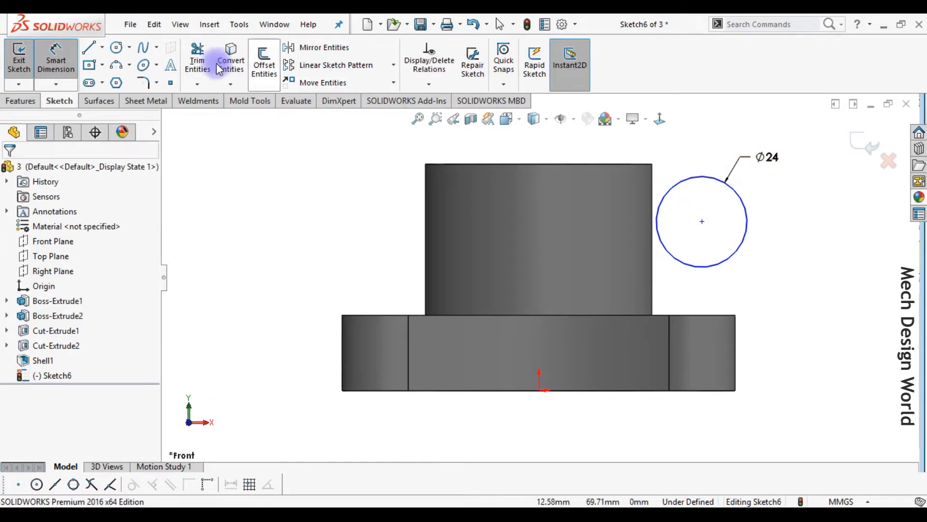
Step: Draw two lines tangent to the 24 mm circle, one above and one below, running back across the cylinder's right side
click(89, 47)
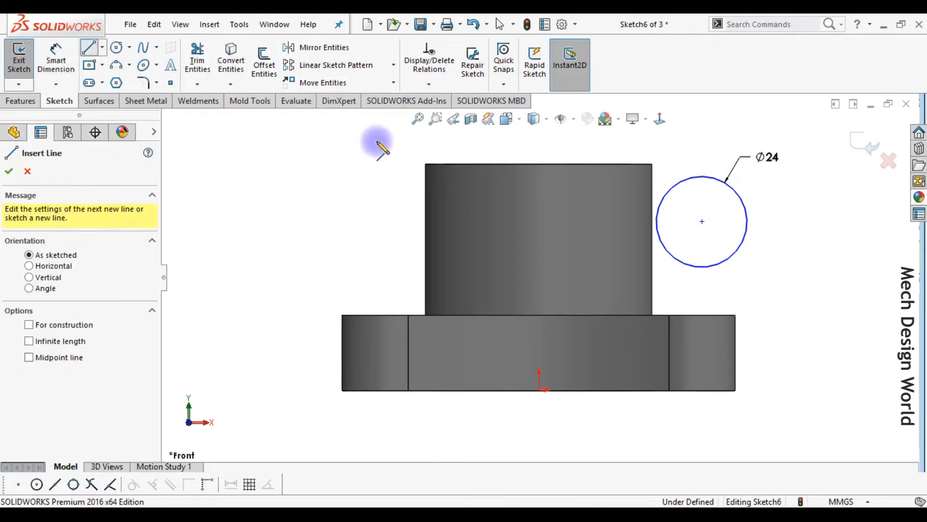
click(702, 267)
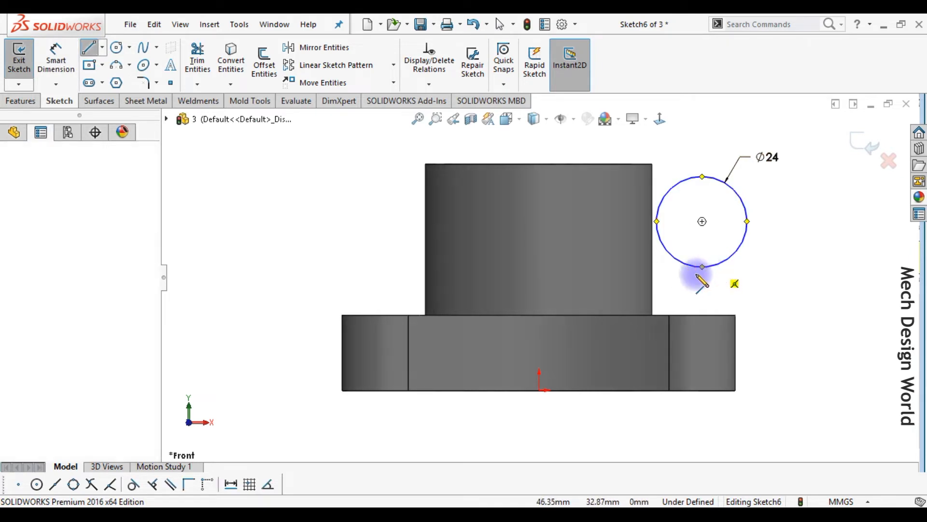
click(617, 300)
key(Escape)
key(Return)
click(728, 183)
click(595, 135)
key(Escape)
Step: Draw a horizontal line about 40.4 mm long from the circle's centre into the cylinder and convert it to construction geometry
right_drag(867, 214, 823, 213)
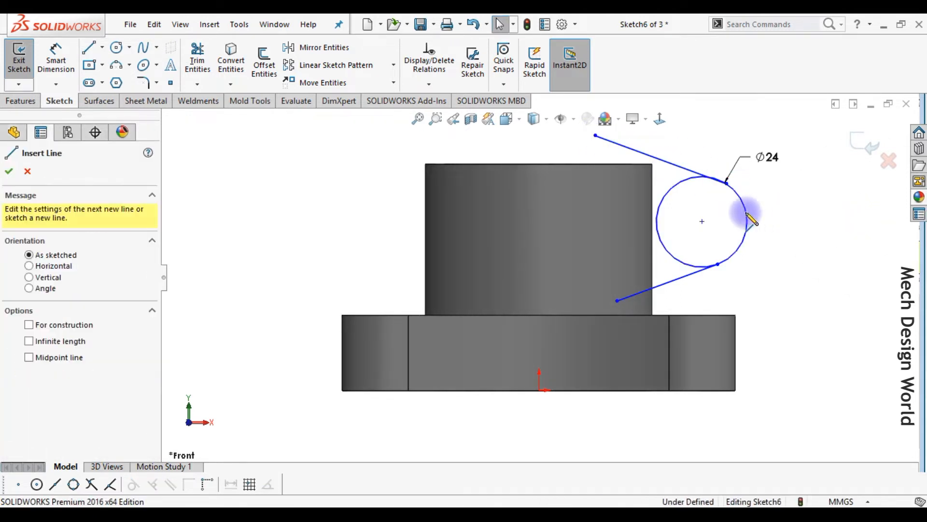
click(702, 221)
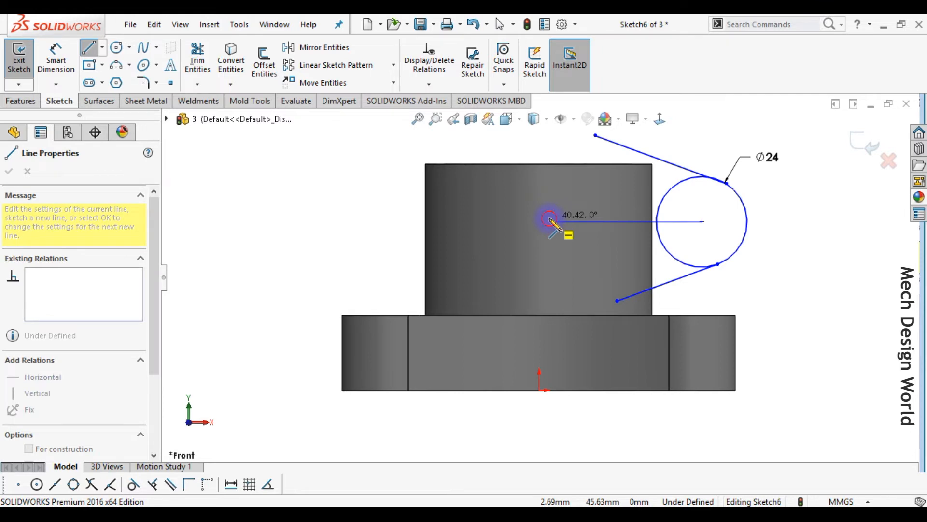
click(550, 221)
key(Escape)
click(564, 222)
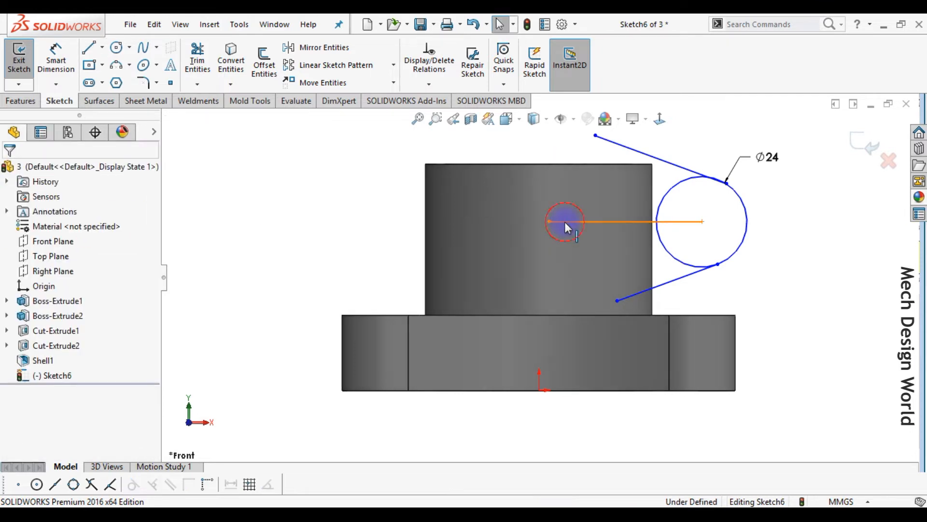
click(616, 188)
Step: Make the free endpoints of the two tangent lines symmetric about the horizontal construction line
click(597, 137)
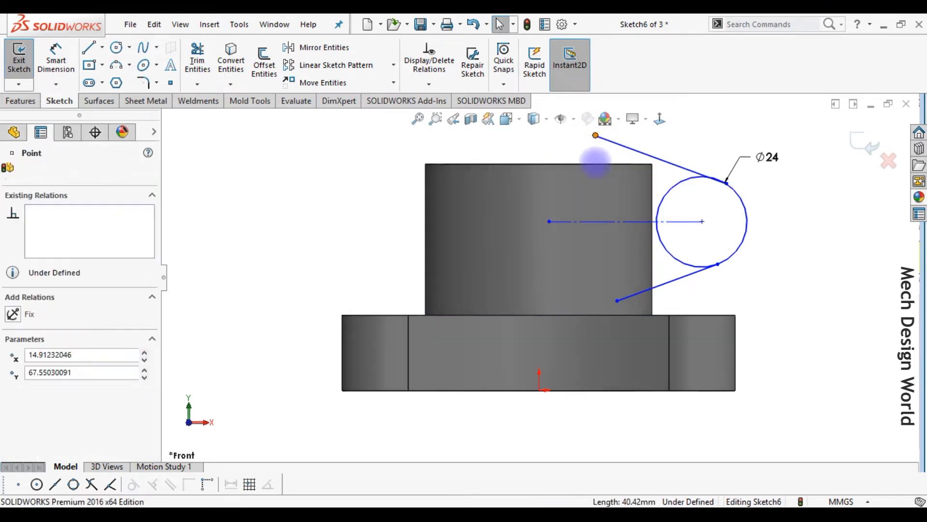
click(599, 221)
ctrl+click(617, 301)
ctrl+click(618, 301)
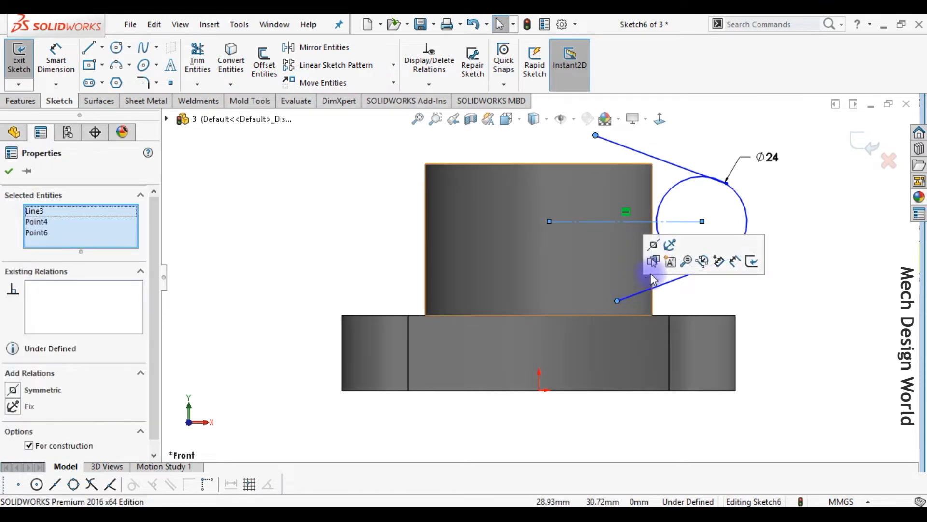
click(654, 247)
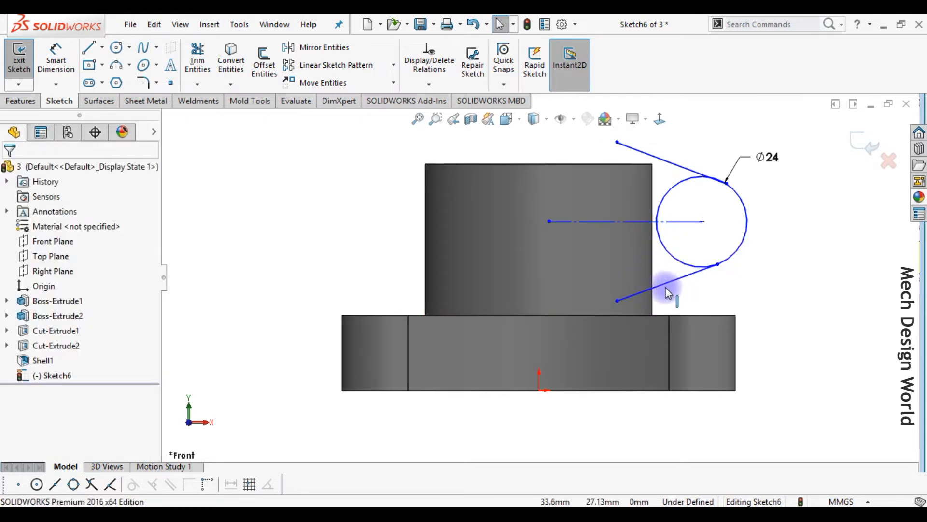
Step: Set the angle between the two tangent lines to 30° and trim away the circle's inner arc between them
right_drag(708, 283, 709, 232)
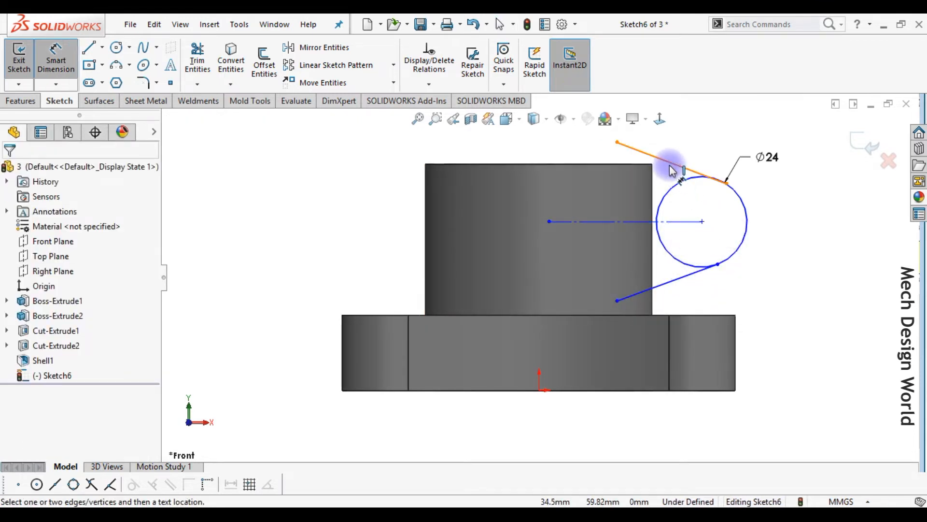
click(669, 162)
click(668, 286)
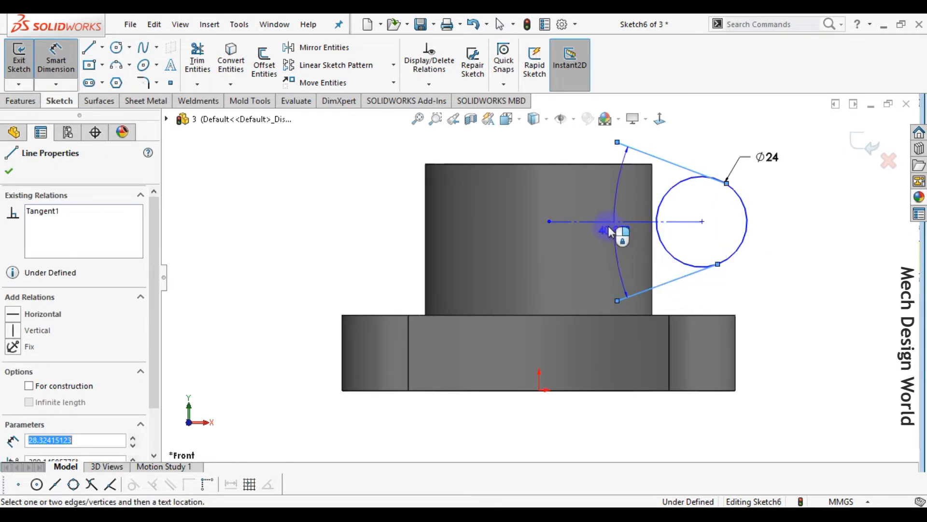
click(603, 222)
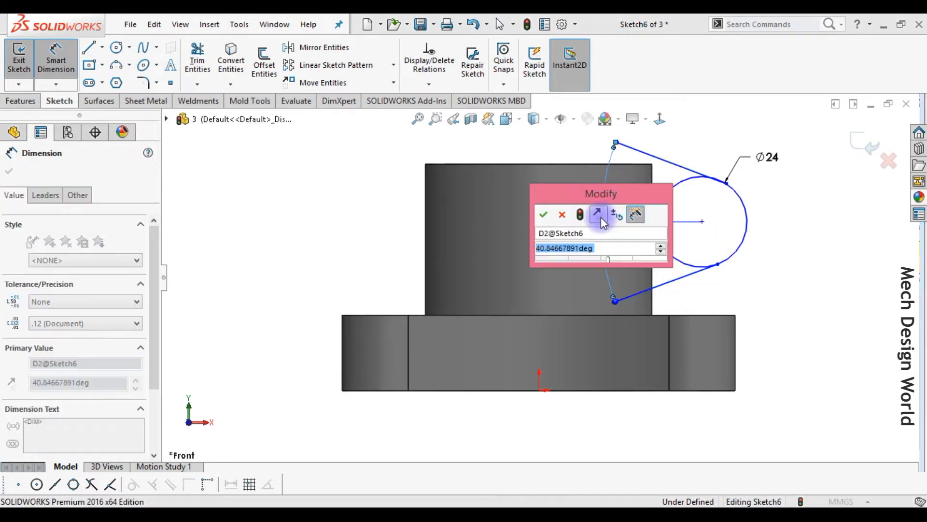
text(60)
key(Return)
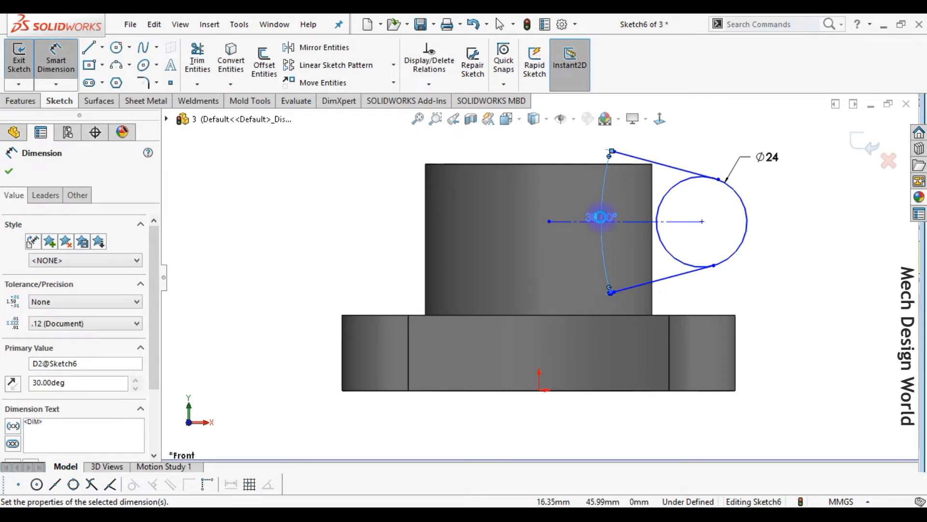
click(772, 276)
right_drag(797, 269, 749, 310)
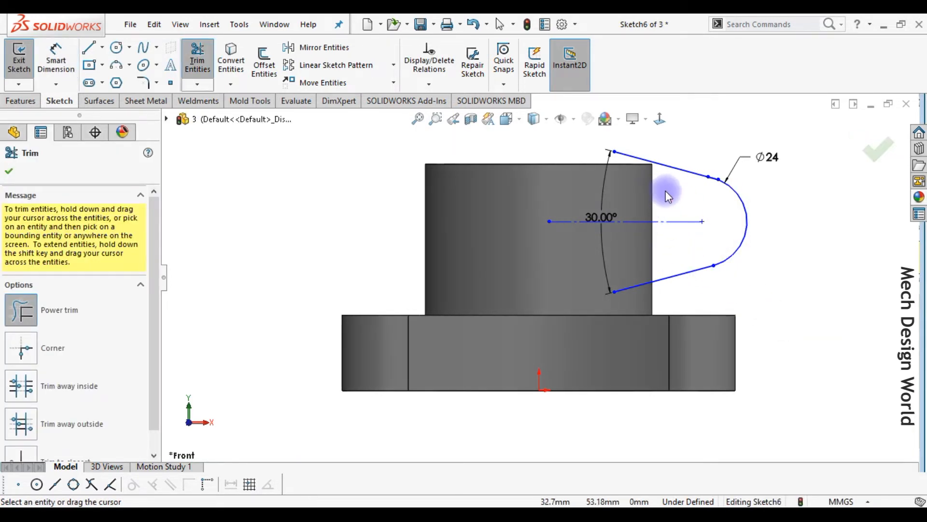
Step: Dimension the horizontal distance from the origin to the arc's centre as 36 mm
right_drag(670, 202, 667, 173)
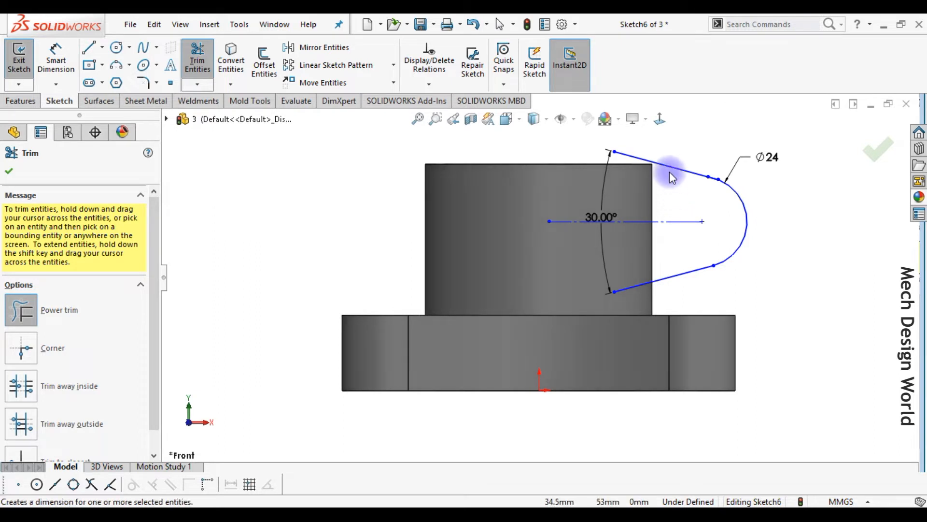
click(540, 391)
click(702, 221)
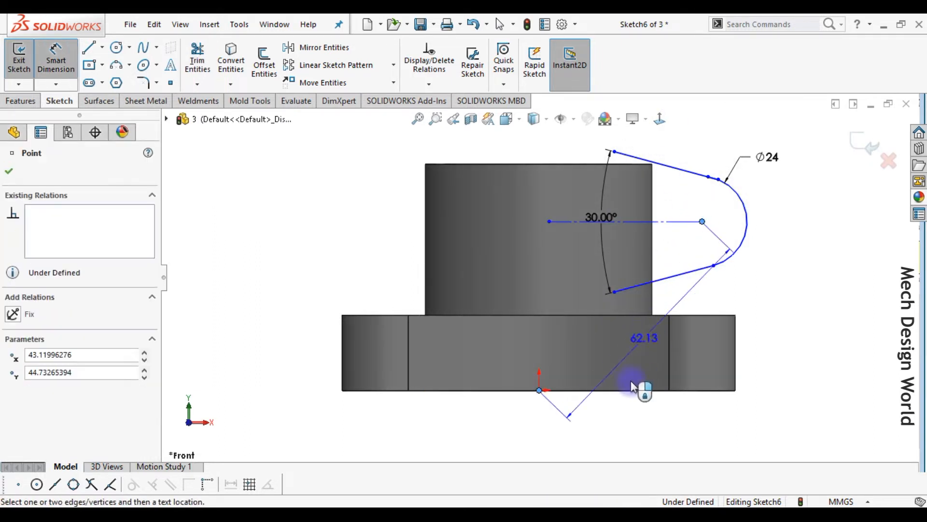
click(602, 435)
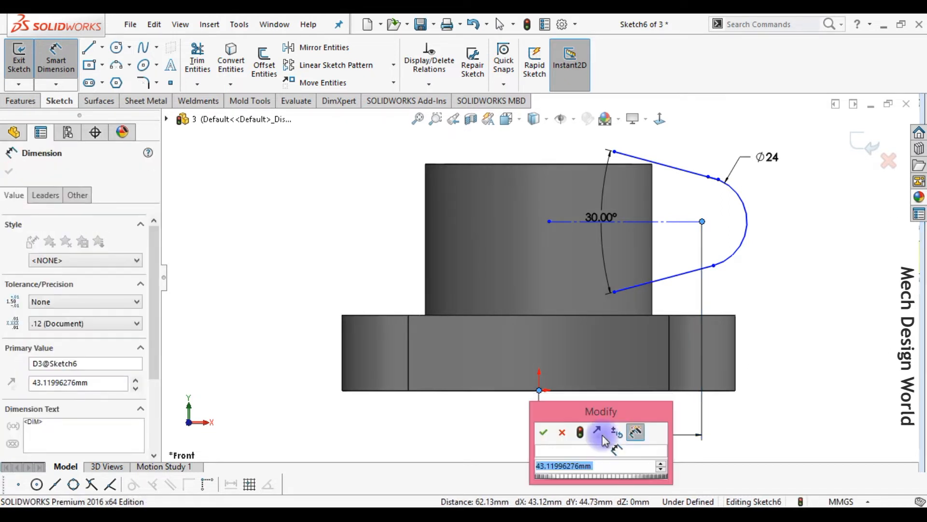
text(36)
key(Return)
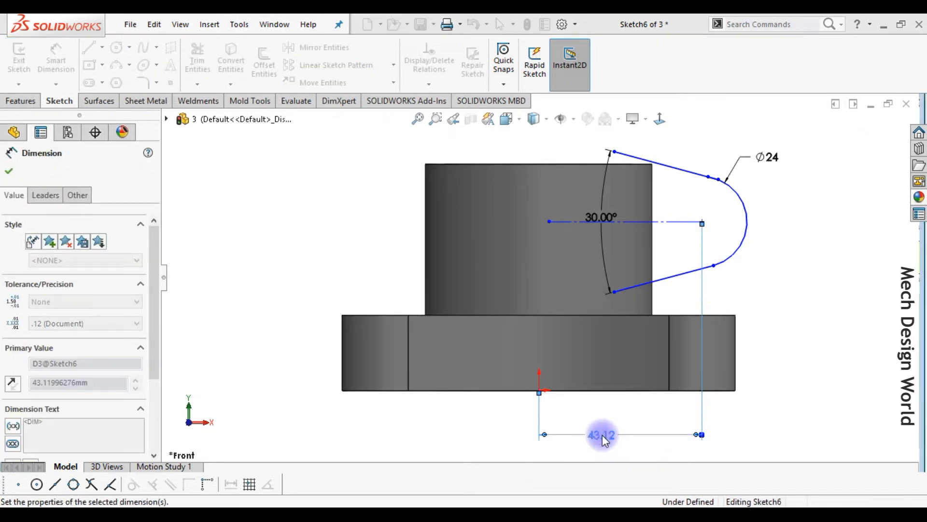
click(604, 416)
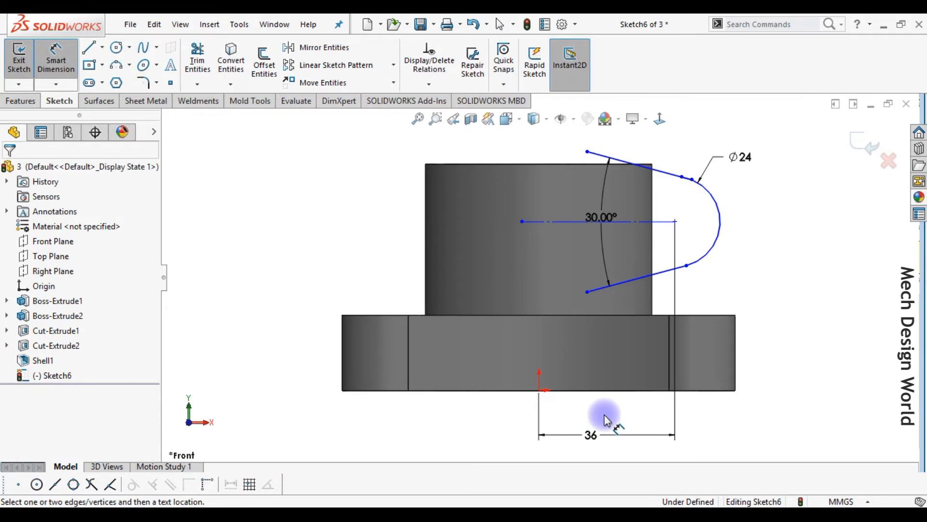
Step: Dimension the vertical distance from the origin to the horizontal construction line as 42 mm
click(666, 221)
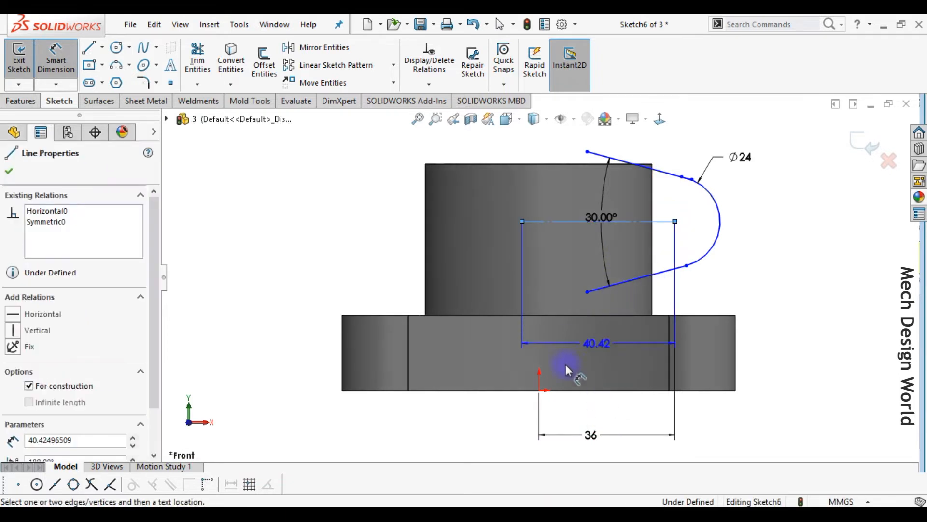
click(539, 390)
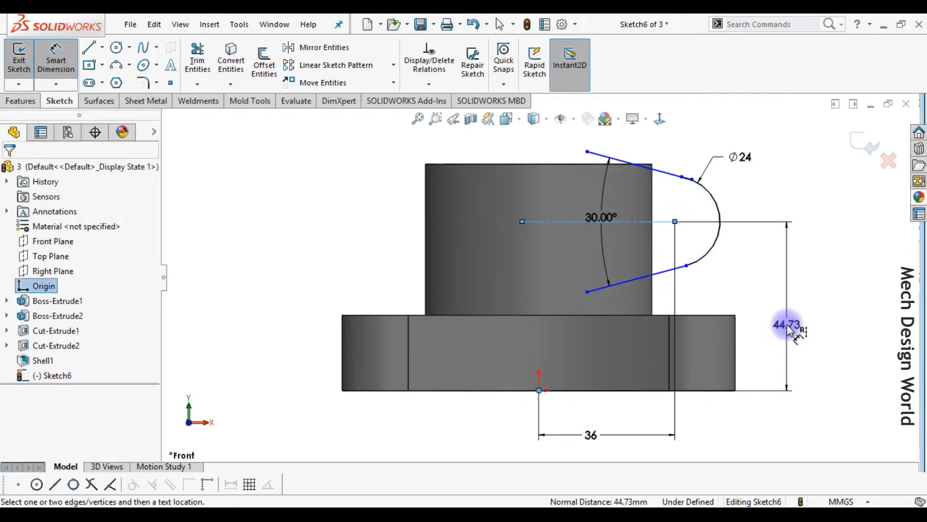
click(787, 326)
text(42)
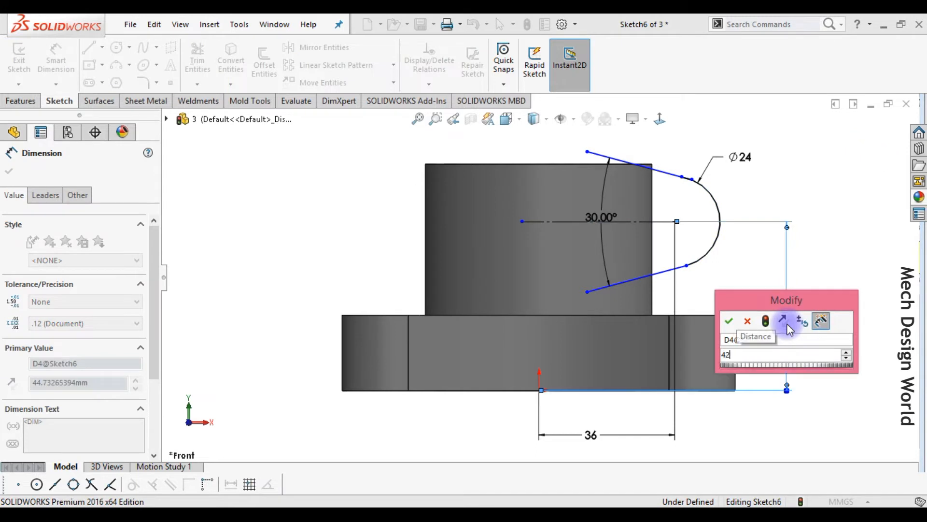
key(Return)
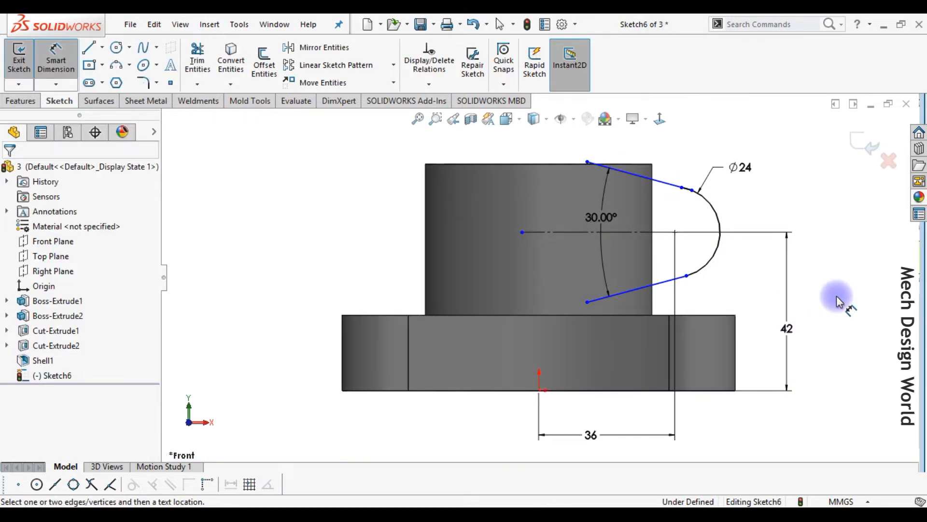
Step: Set the horizontal distance between the upper line's free endpoint and the cylinder's top right corner to 5 mm
click(588, 161)
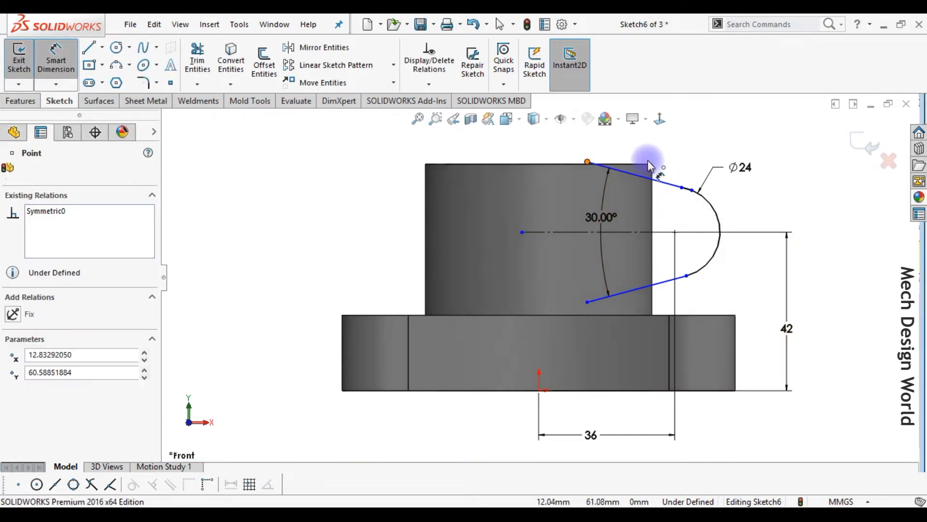
click(652, 164)
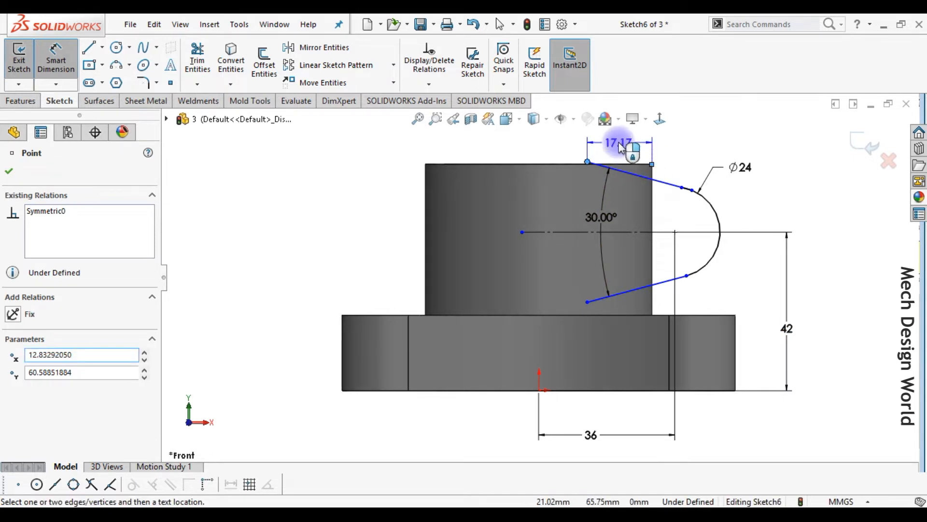
click(620, 146)
text(5)
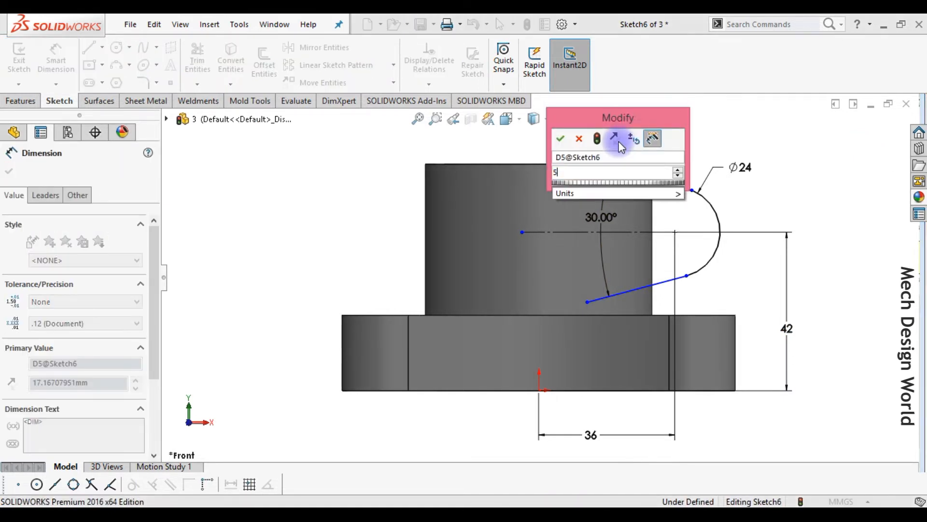
key(Return)
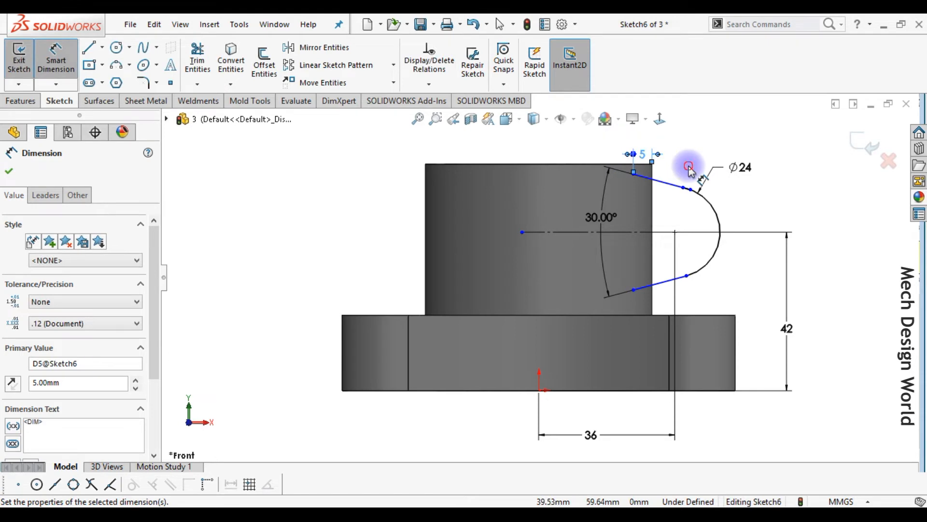
key(Escape)
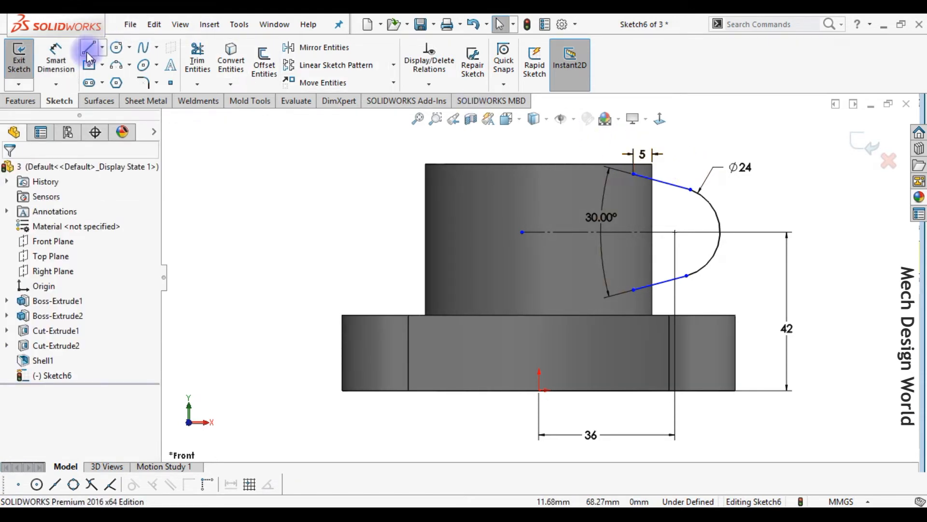
Step: Close the profile with a vertical line joining the free endpoints of the two slanted lines
click(633, 174)
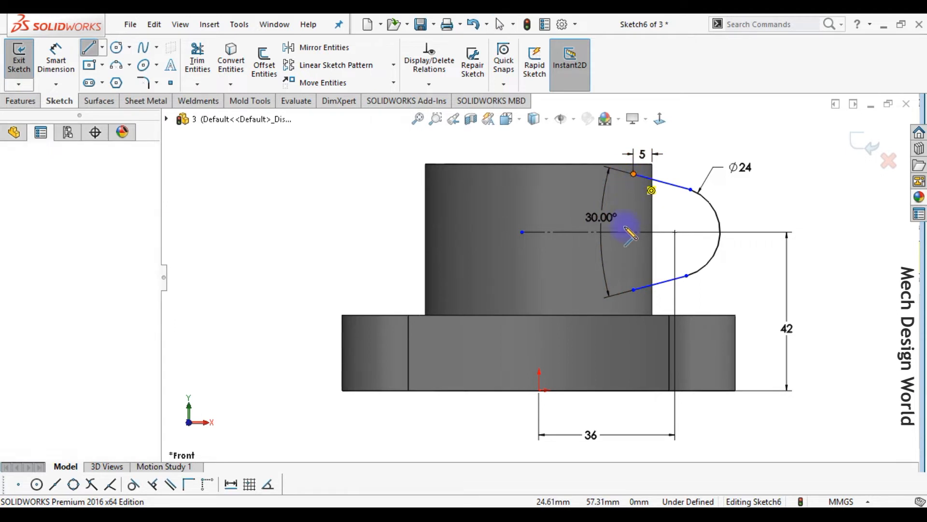
click(633, 289)
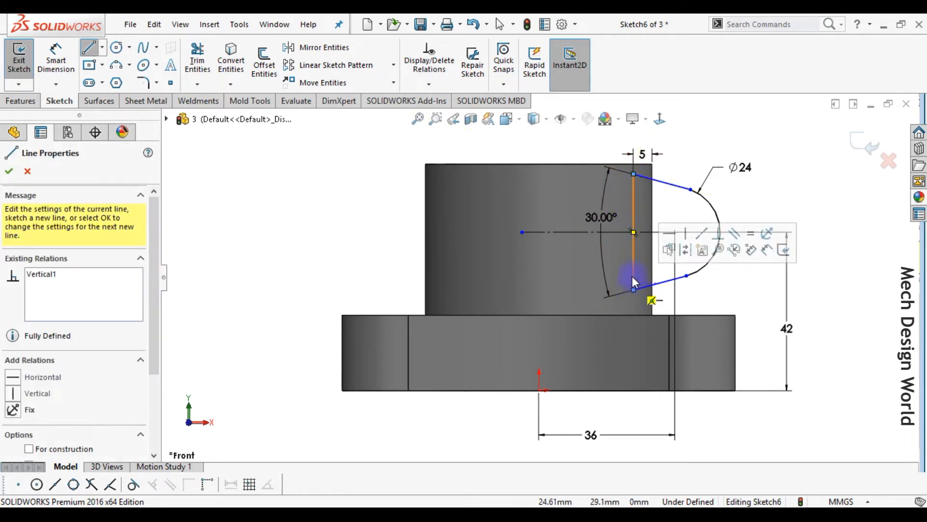
key(Escape)
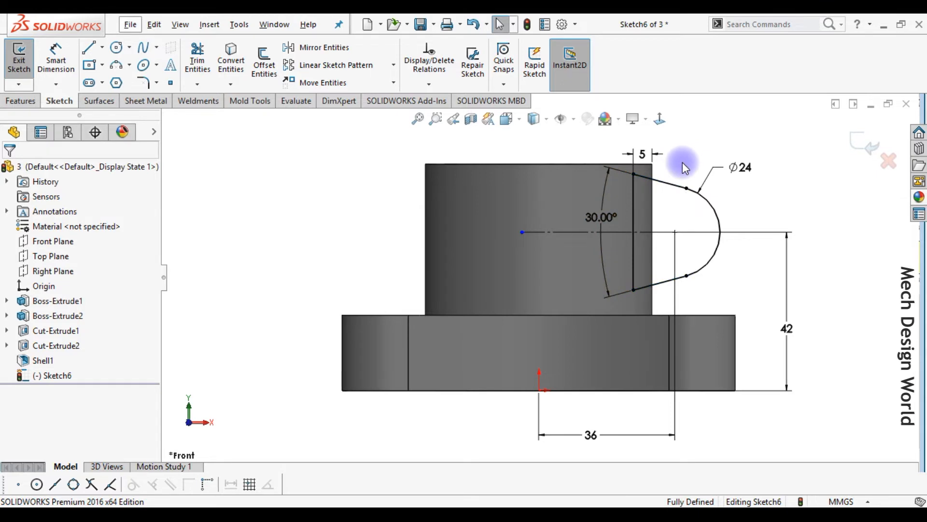
Step: Extrude the closed profile as a boss with the Mid Plane end condition and a depth of 36 mm
key(ctrl+7)
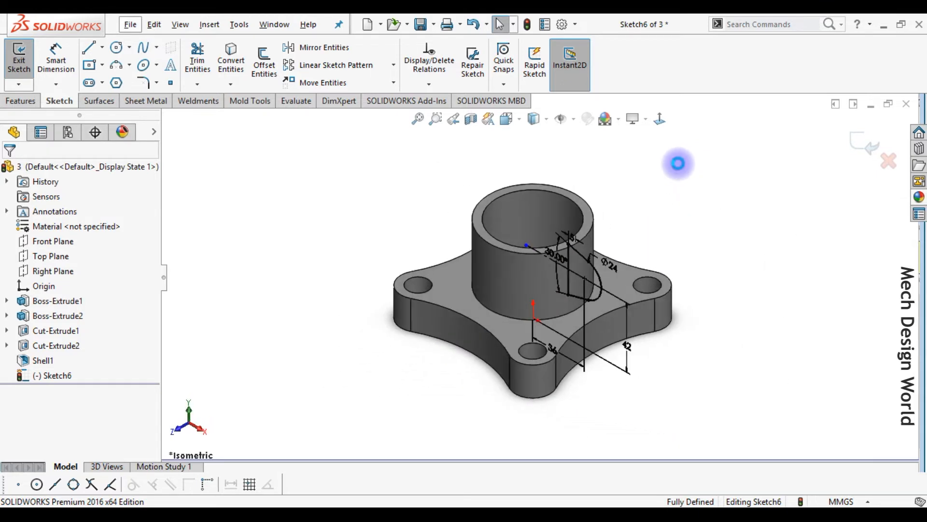
click(11, 101)
click(24, 59)
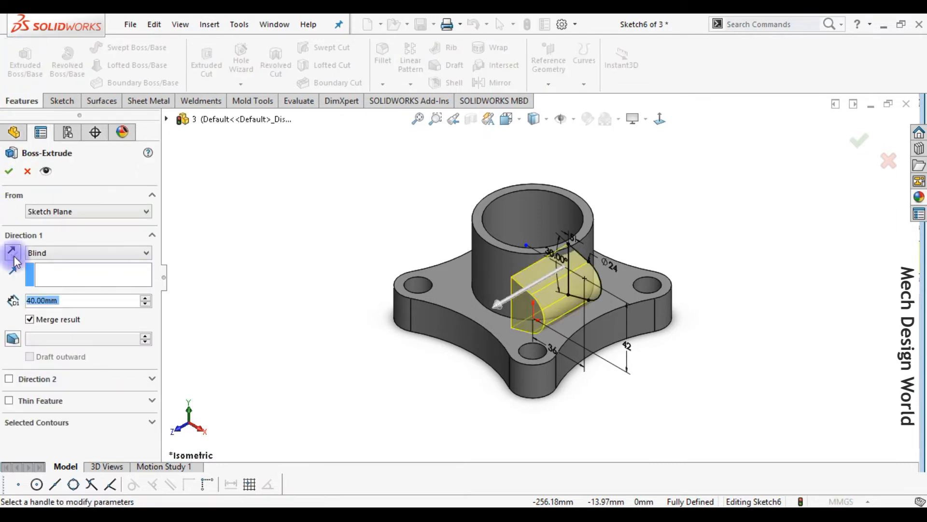
click(43, 251)
click(53, 316)
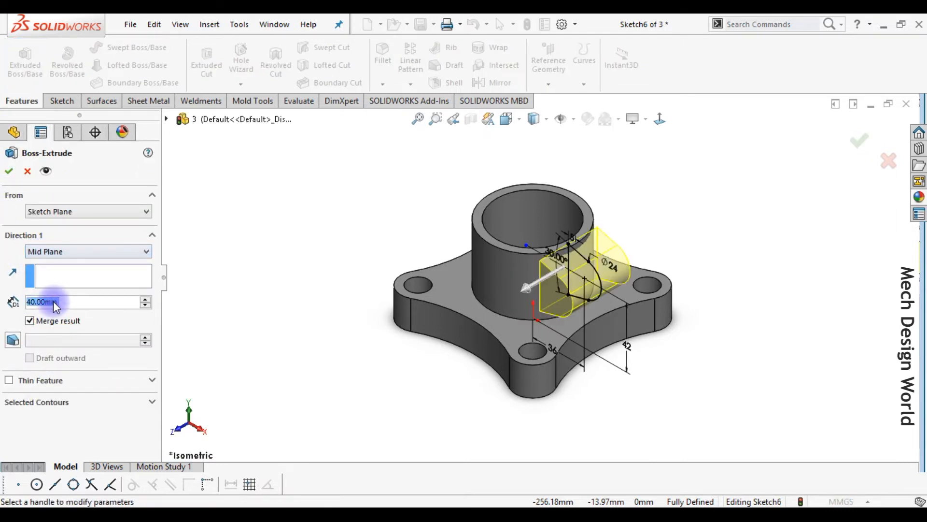
text(36)
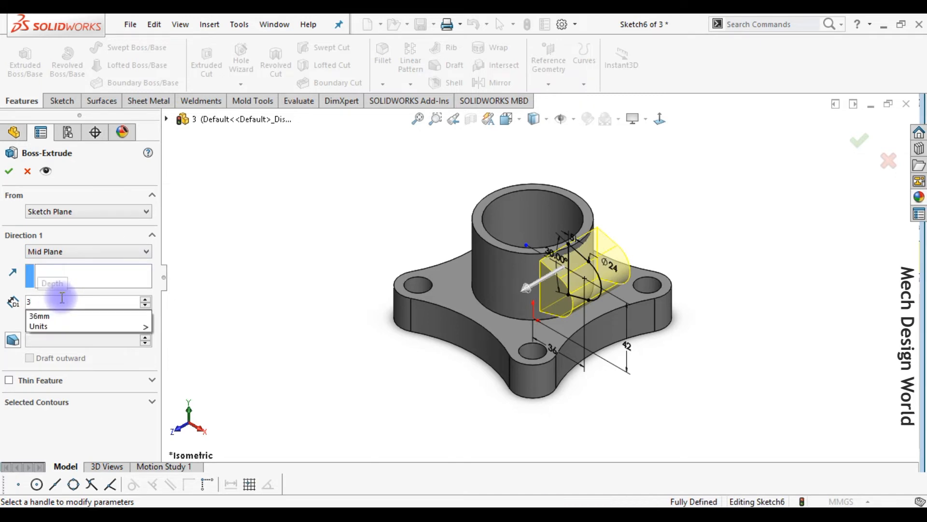
key(Return)
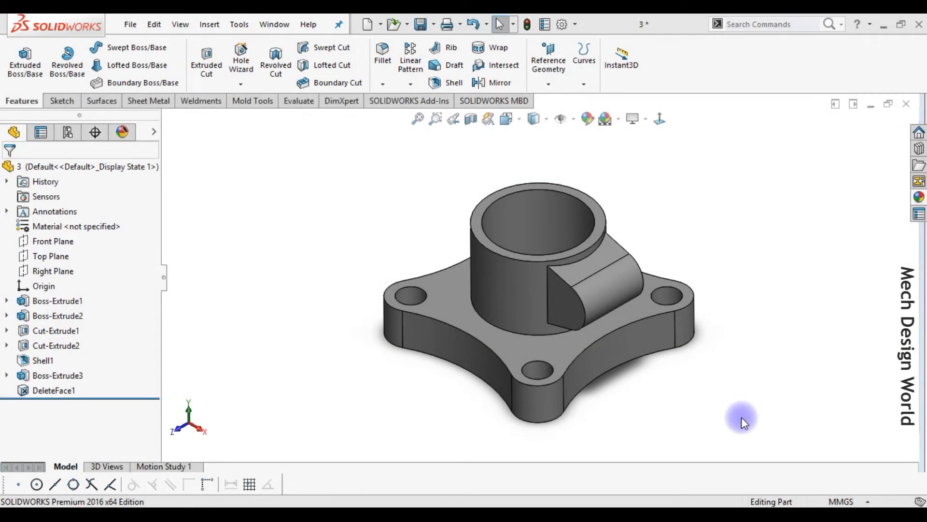
Step: Sketch a centre rectangle about 44 by 9 mm on the cylinder's top face, centred over the side boss level with the origin
click(546, 259)
click(601, 222)
click(659, 118)
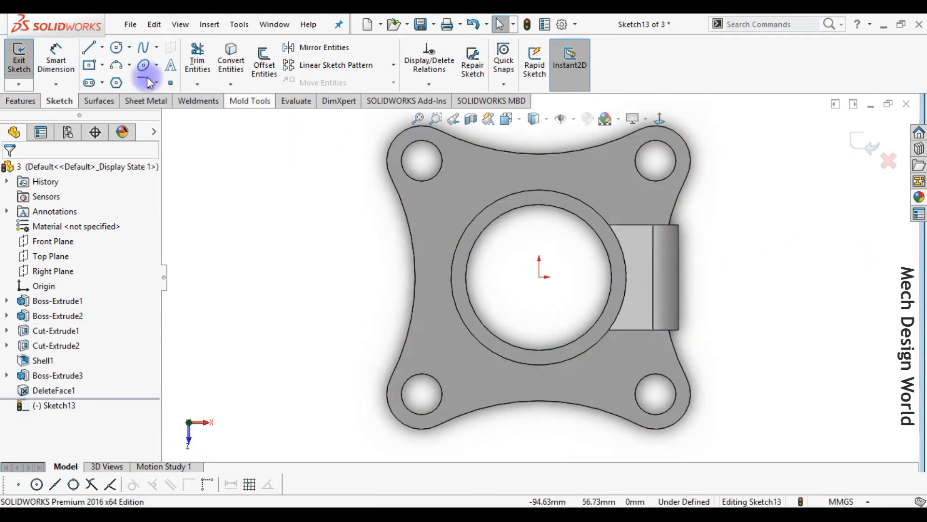
click(101, 66)
click(106, 99)
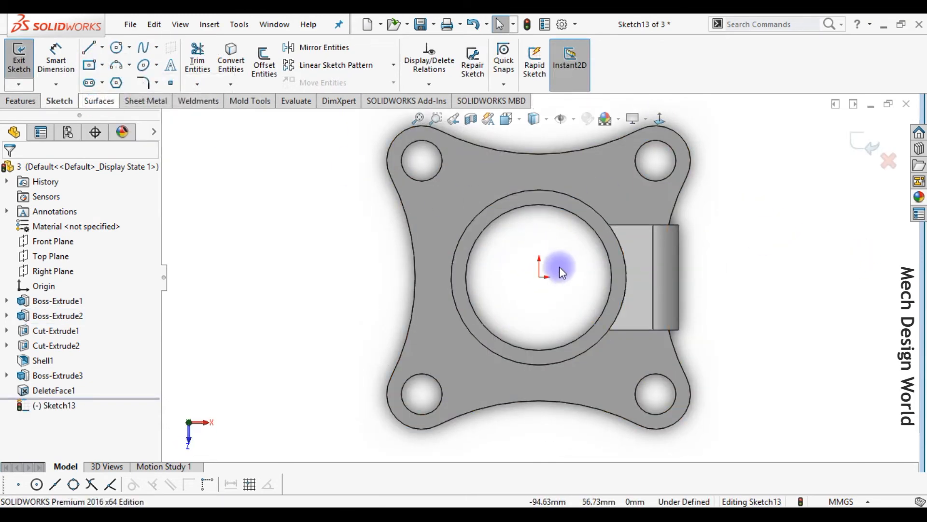
click(636, 277)
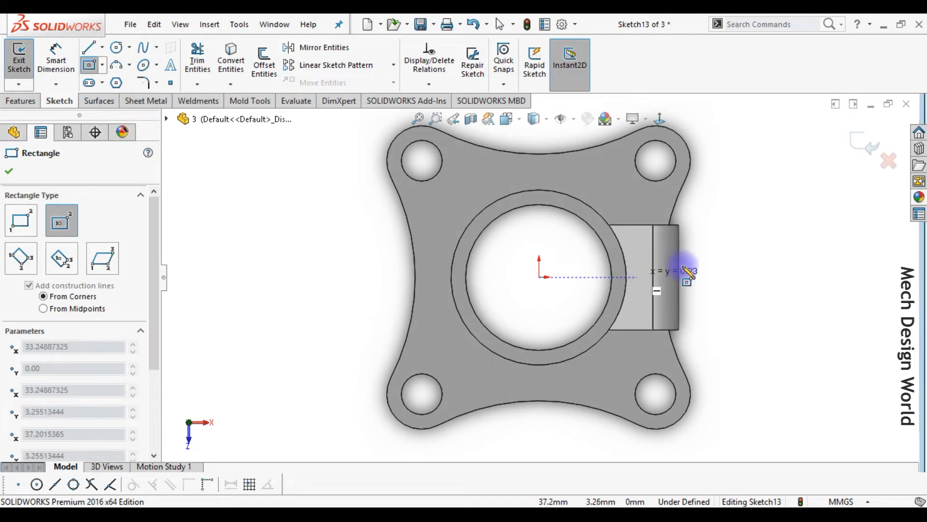
click(701, 264)
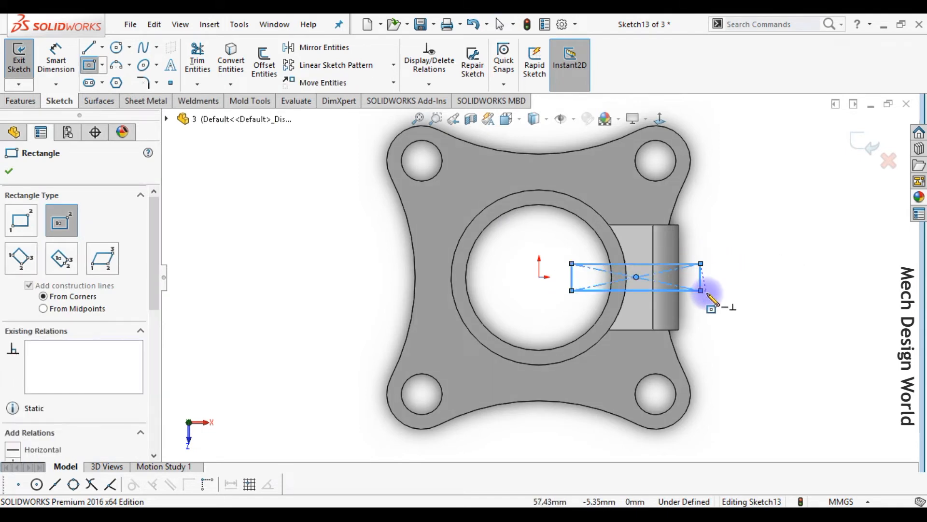
Step: Dimension the rectangle's short side as 3 mm
right_drag(715, 333, 714, 269)
scroll(696, 290, up, 4)
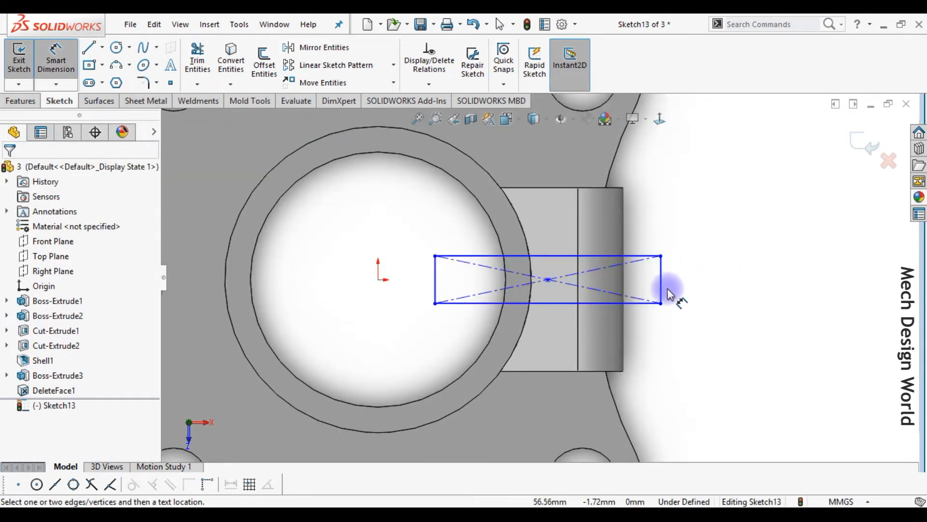
click(665, 290)
click(700, 270)
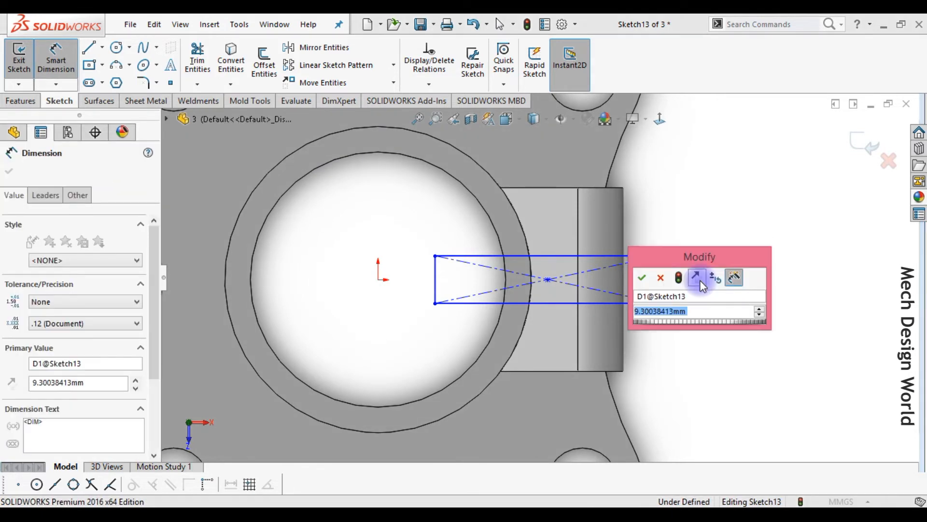
text(3)
key(Escape)
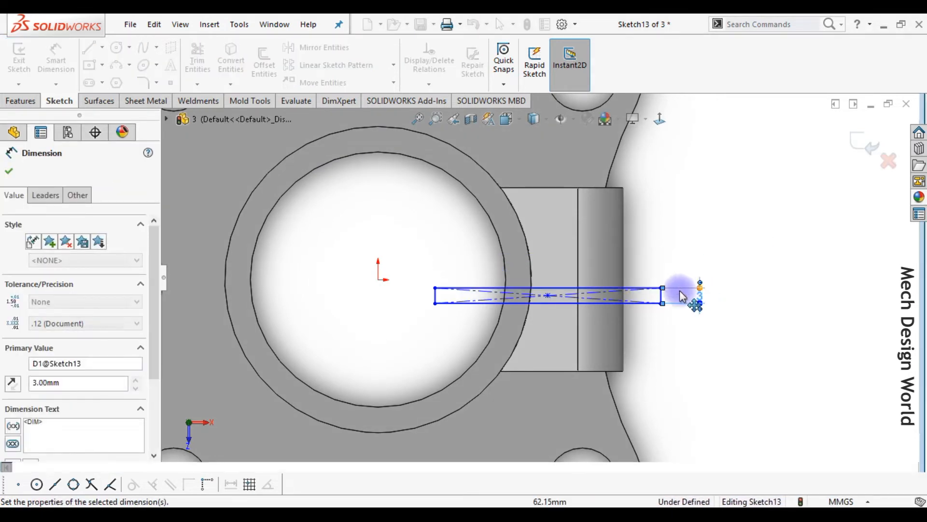
key(Escape)
Step: Add a Horizontal relation between the rectangle's centre point and the origin
click(548, 294)
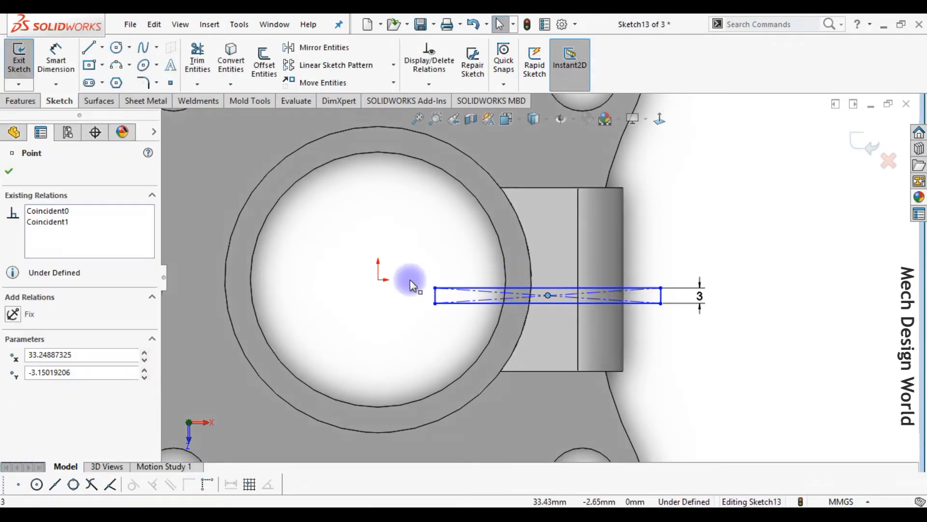
ctrl+click(378, 279)
click(413, 225)
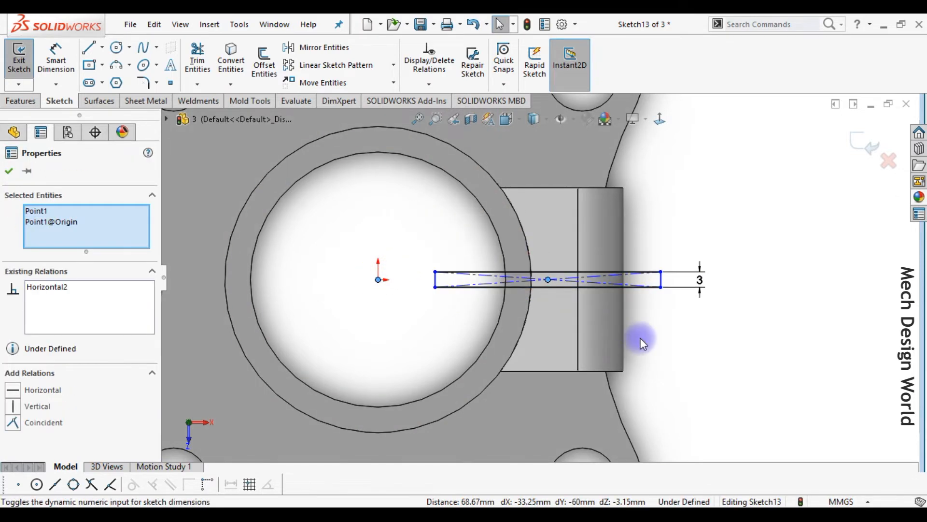
click(643, 340)
Step: Dimension the horizontal distance from the origin to the rectangle's centre point as 35 mm
right_drag(643, 338, 644, 300)
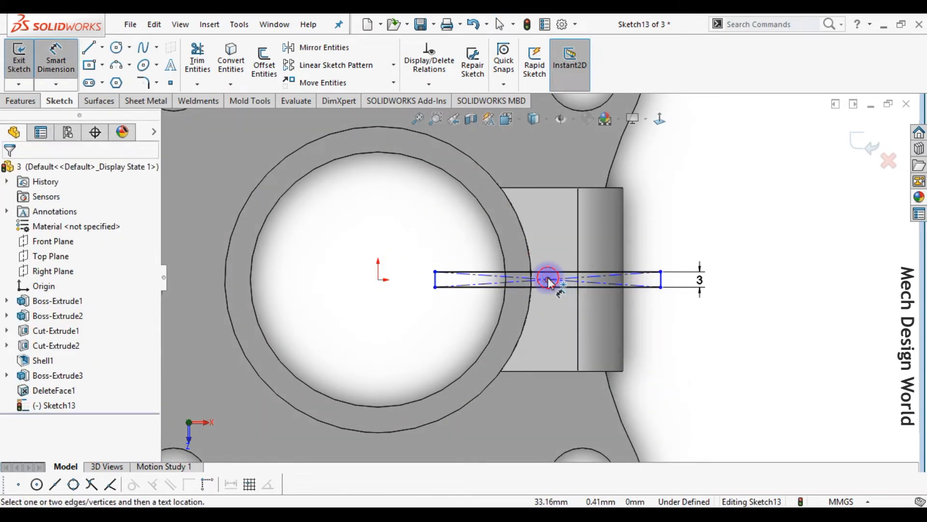
click(549, 280)
click(380, 280)
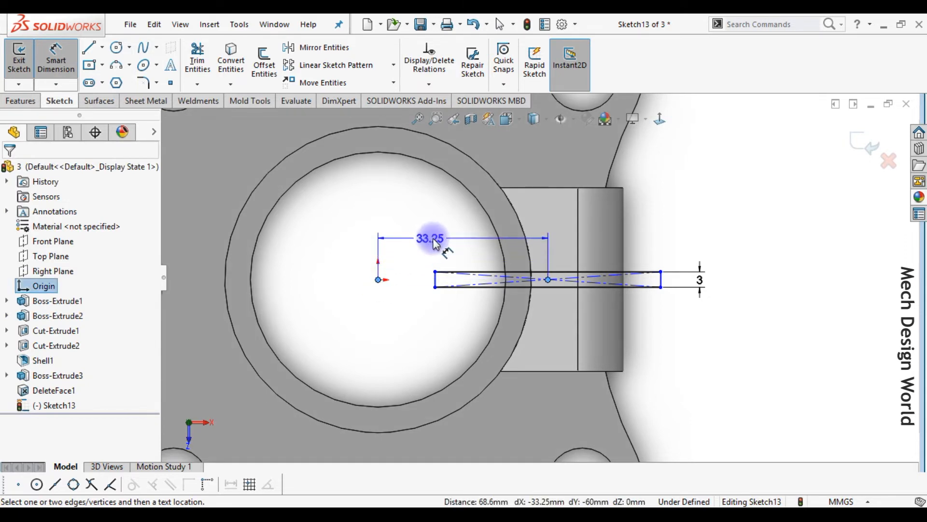
click(434, 240)
text(30)
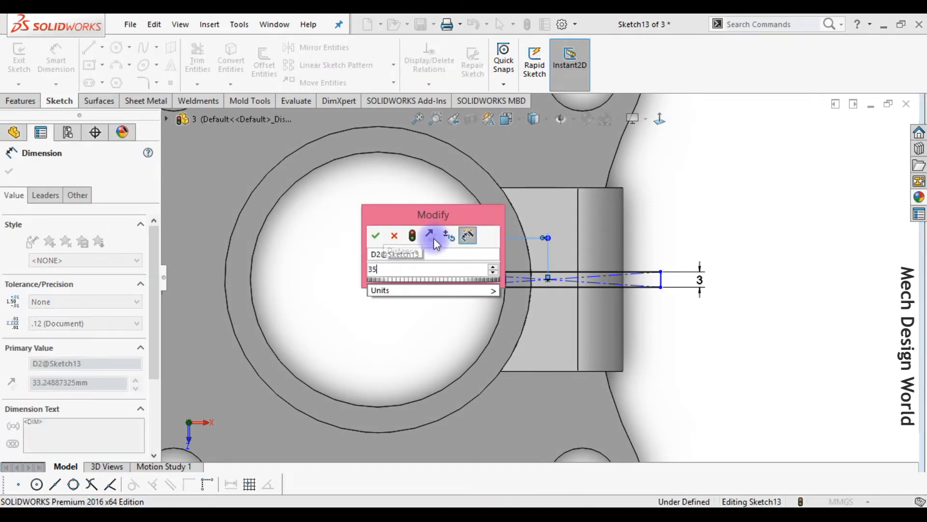
key(Return)
Step: Dimension the rectangle's long side as 40 mm and exit the sketch
click(506, 288)
click(561, 321)
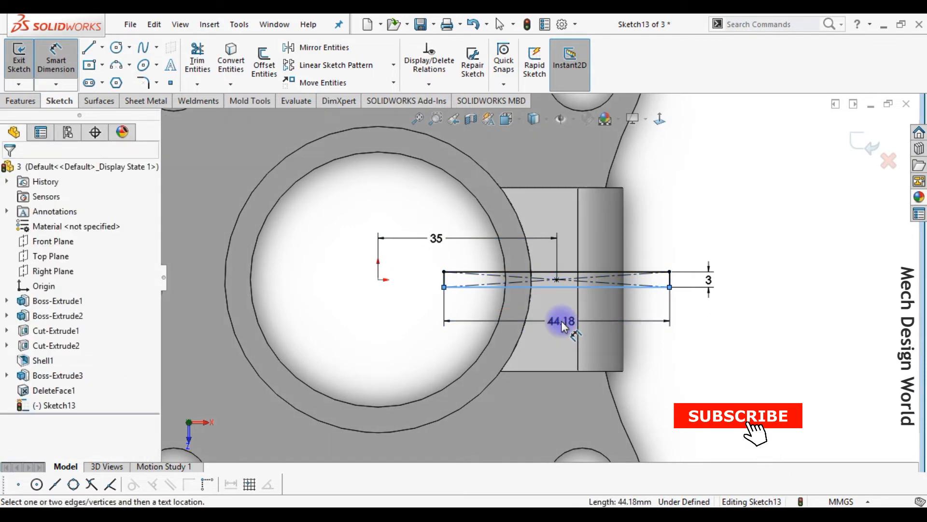
text(40)
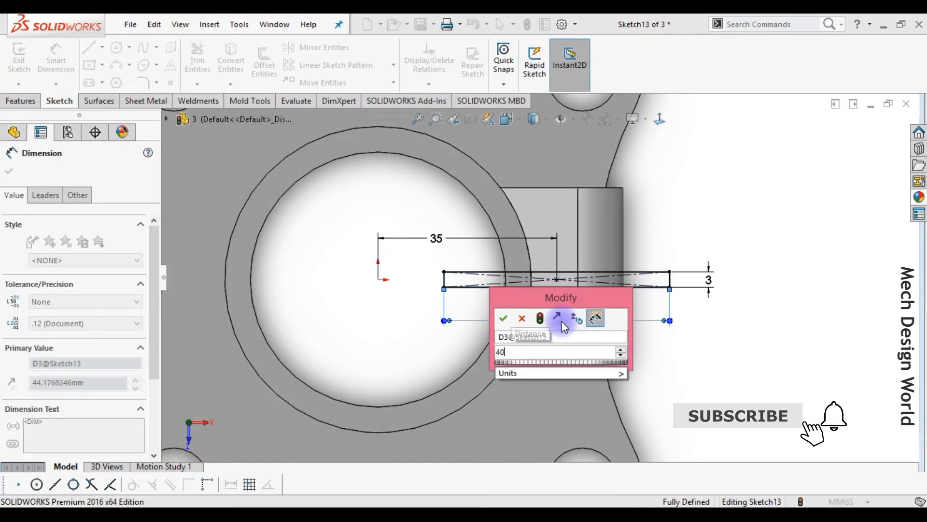
key(Return)
click(753, 245)
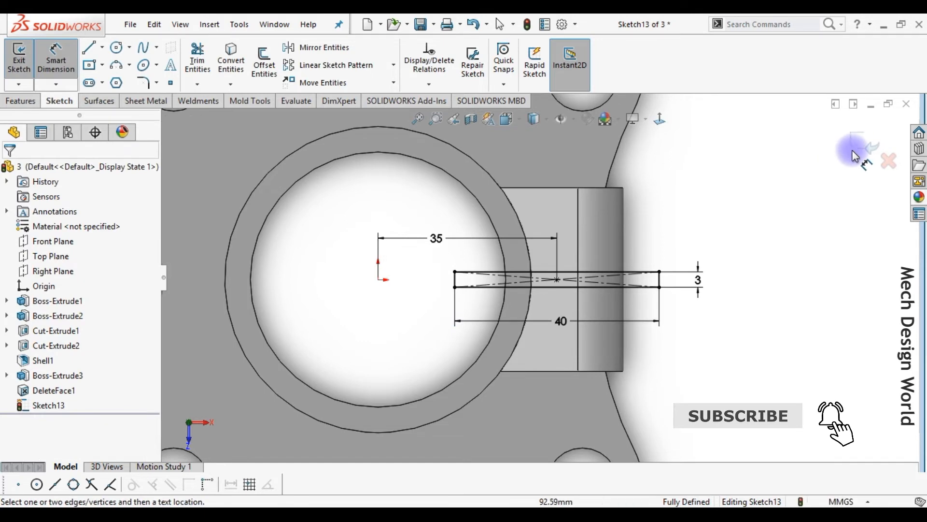
click(864, 144)
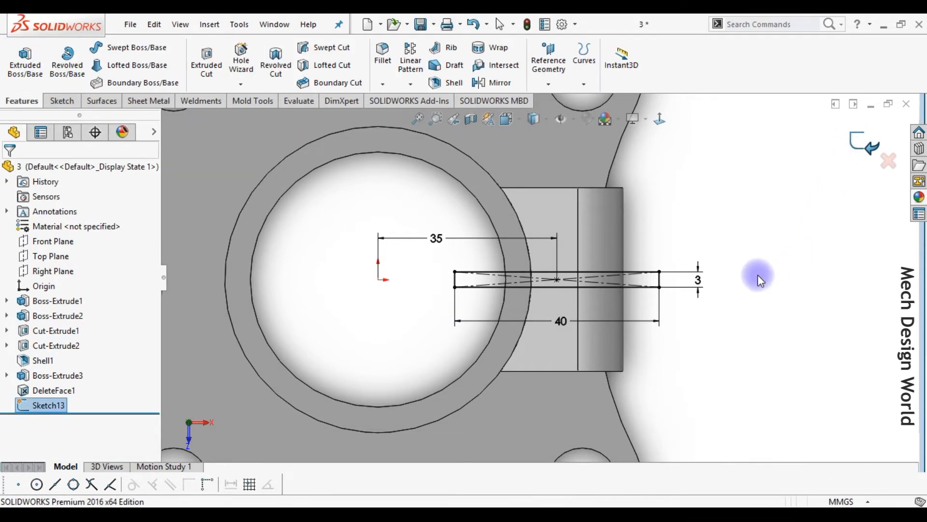
Step: Cut the narrow rectangle through the part with an Extruded Cut using the Through All - Both end condition
key(ctrl+7)
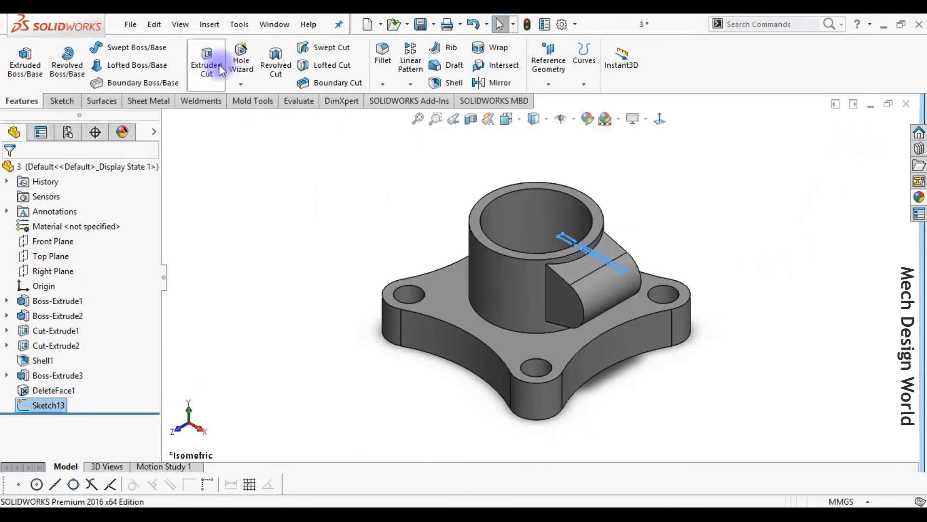
click(207, 64)
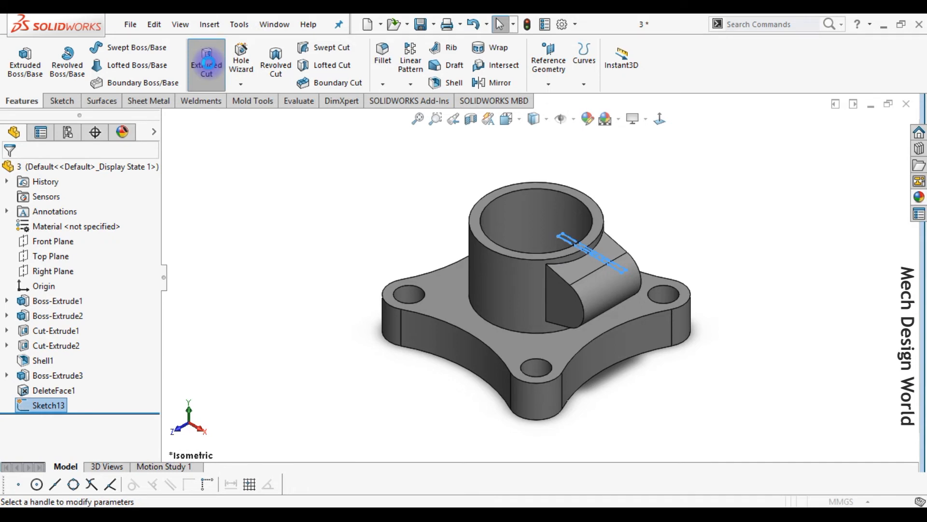
click(142, 252)
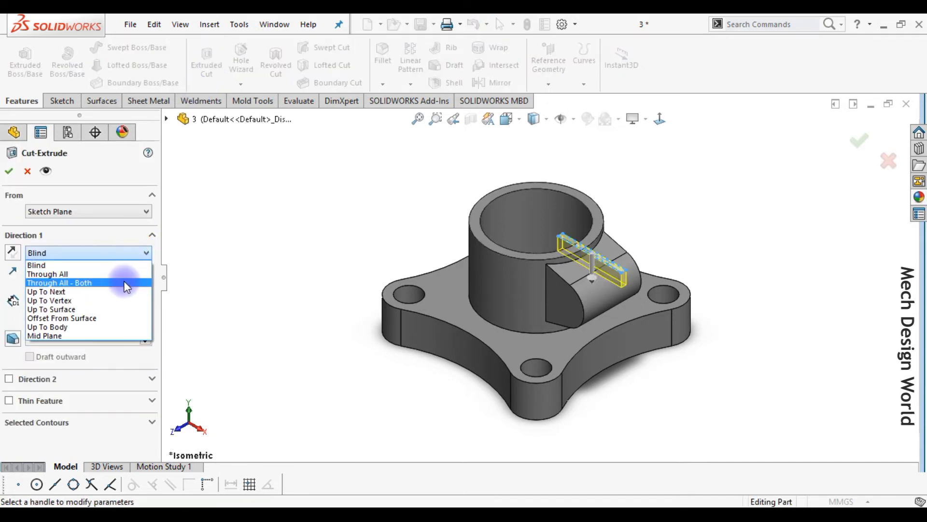
click(124, 282)
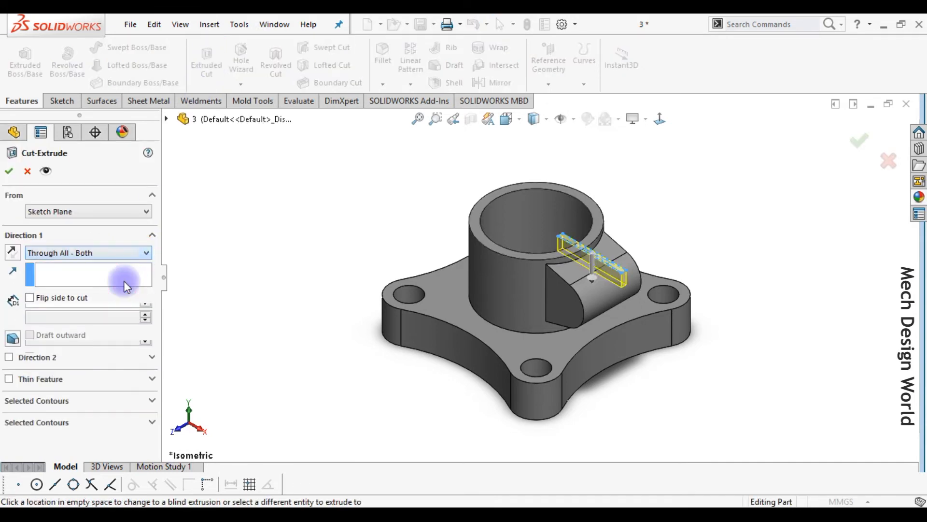
click(7, 172)
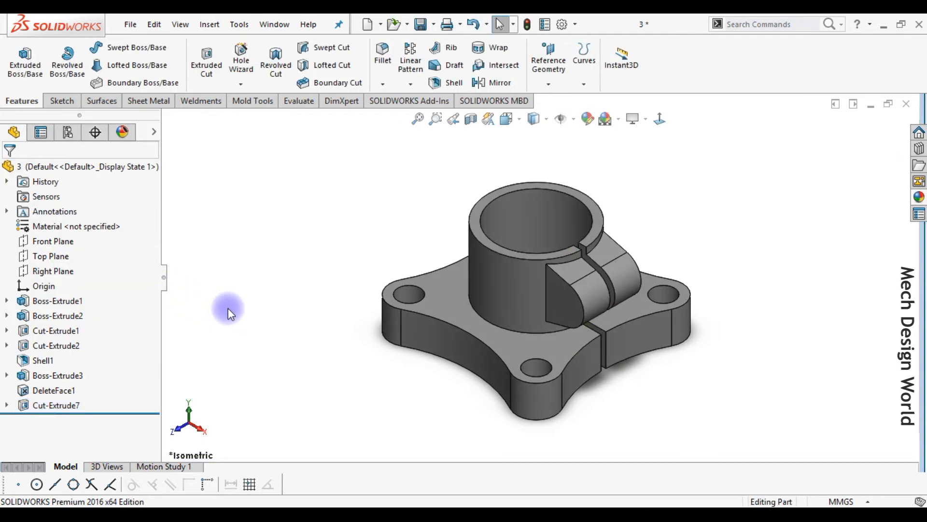
Step: Start a counterbore hole with the Hole Wizard for an M8 ISO 4016 hex bolt and choose the Normal fit
click(240, 84)
click(239, 103)
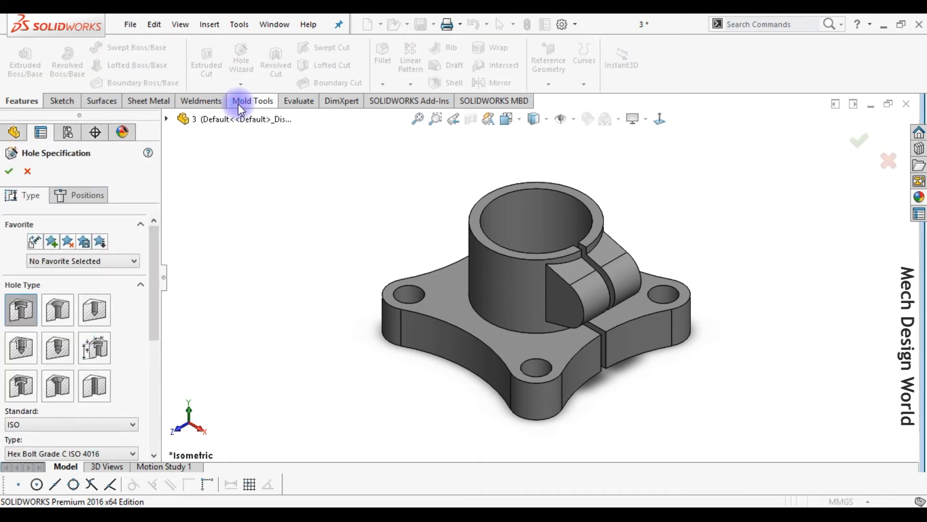
drag(155, 322, 159, 387)
click(60, 399)
click(57, 414)
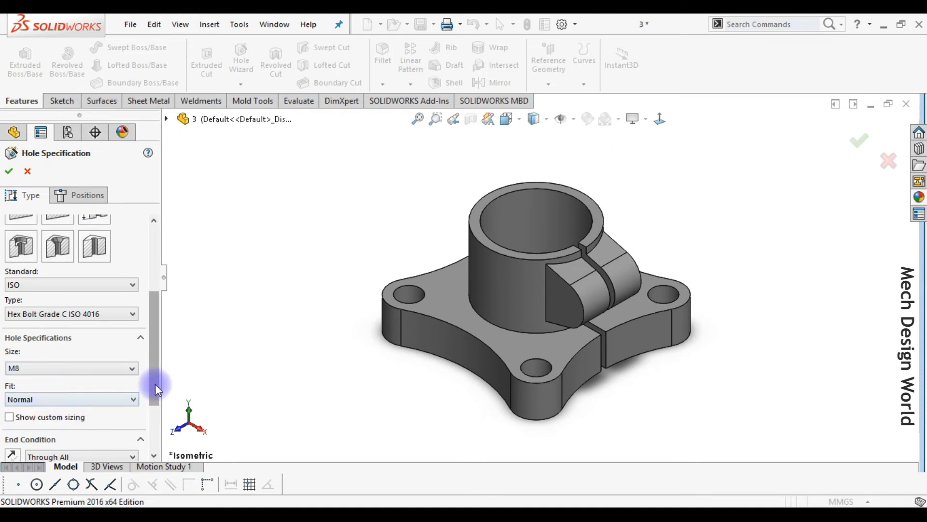
drag(155, 384, 154, 419)
Step: Enable custom sizing and set the counterbore diameter to 15 mm and the counterbore depth to 8 mm
click(10, 340)
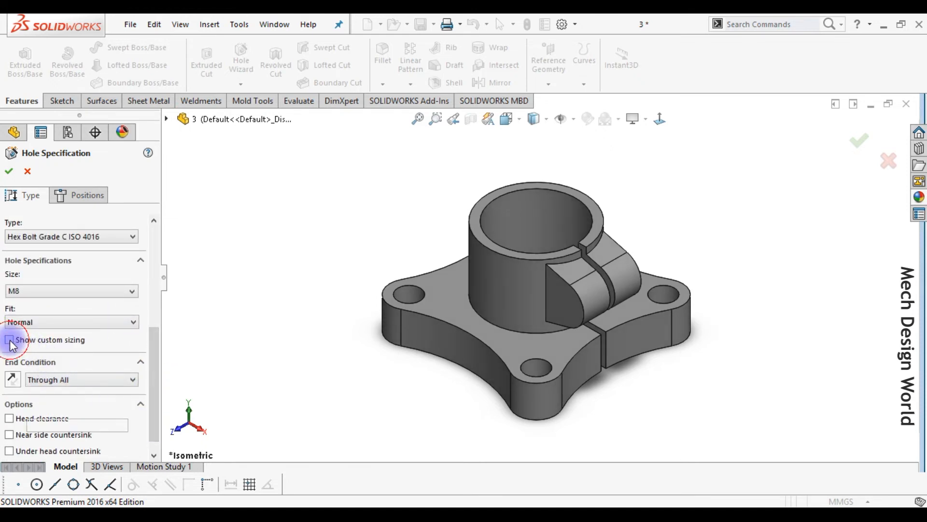
click(74, 376)
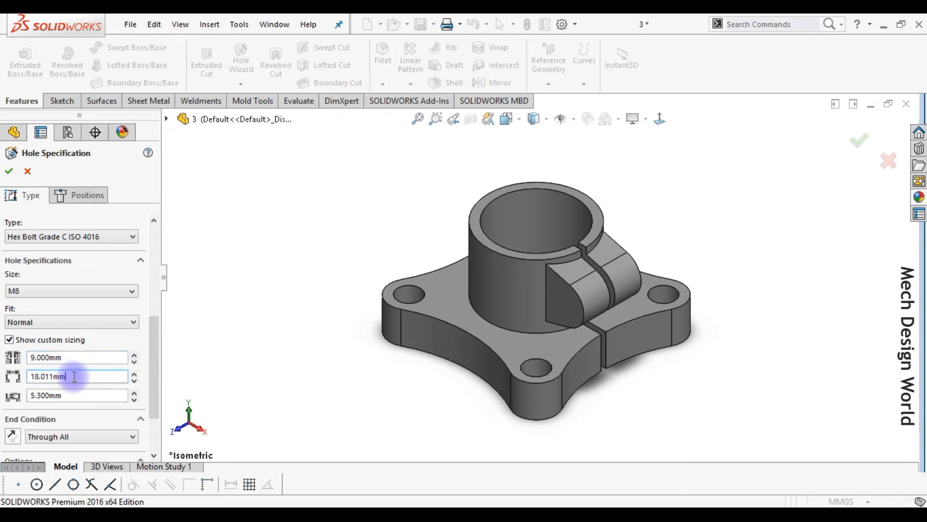
double_click(75, 376)
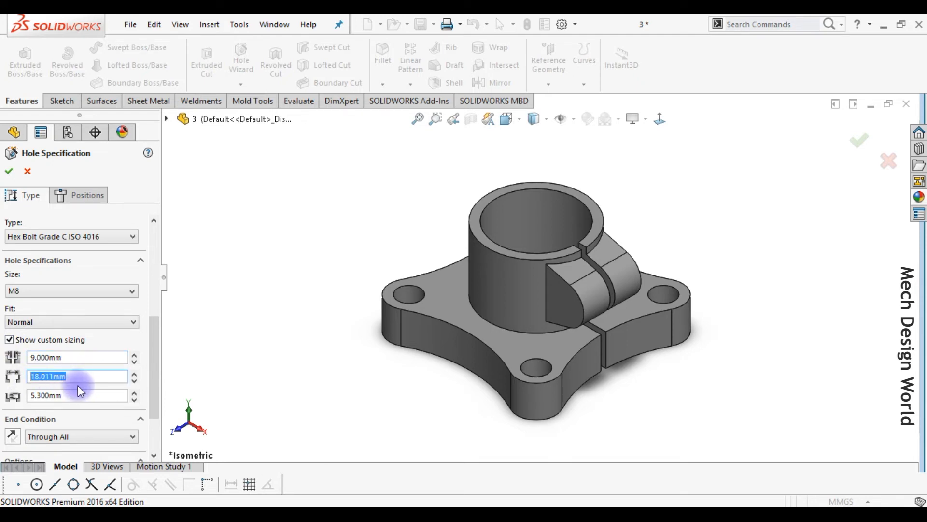
text(15)
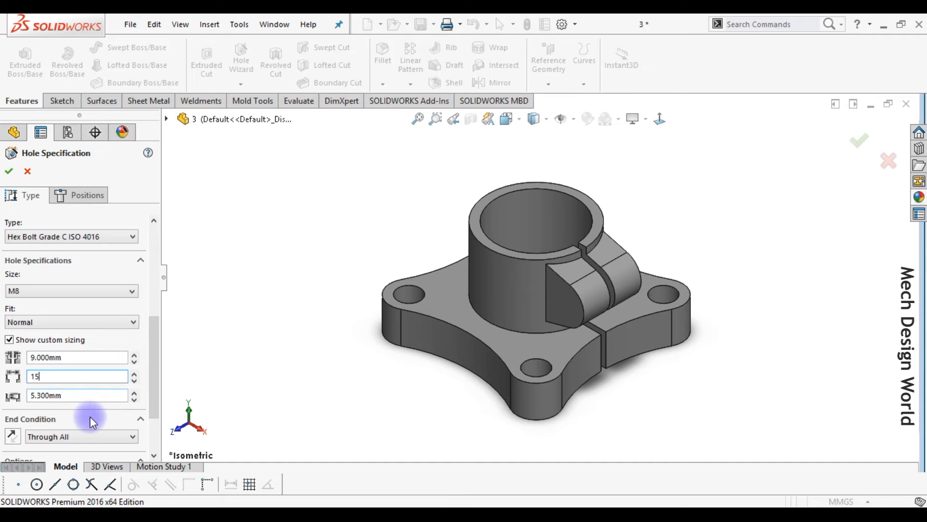
double_click(81, 399)
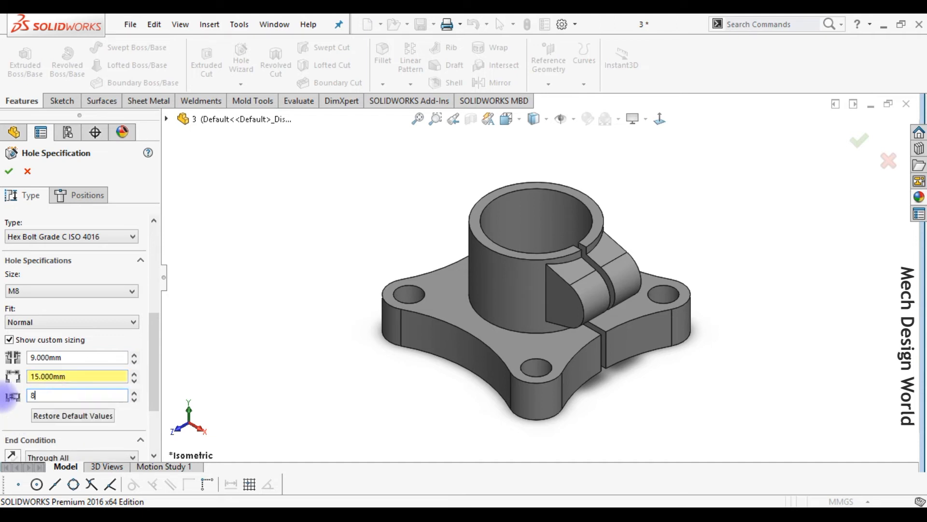
key(Return)
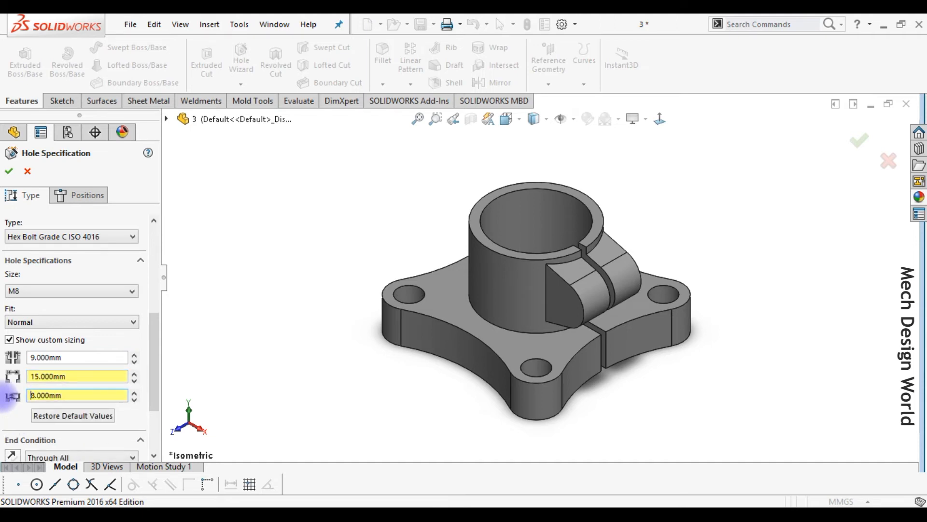
Step: Place the counterbore hole's position point on the flat side face of the boss, near the centre of its rounded end
click(94, 195)
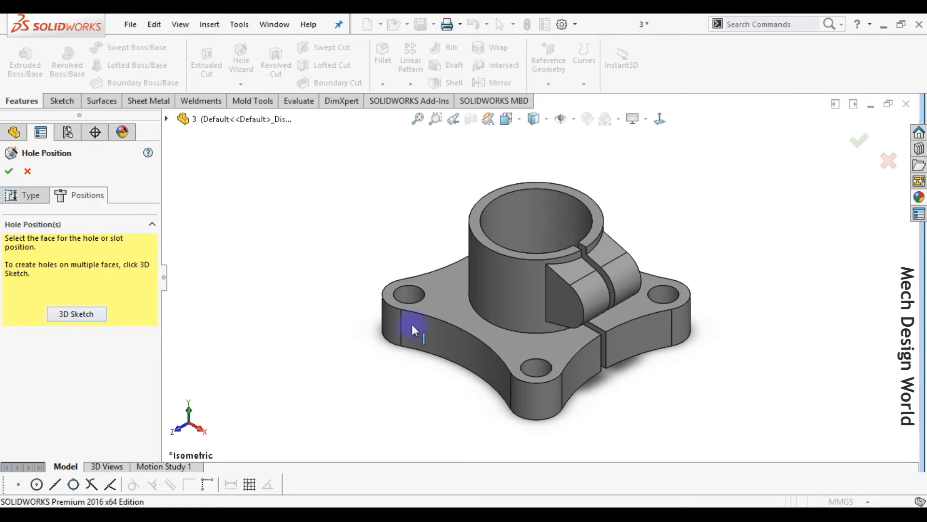
click(557, 296)
click(657, 119)
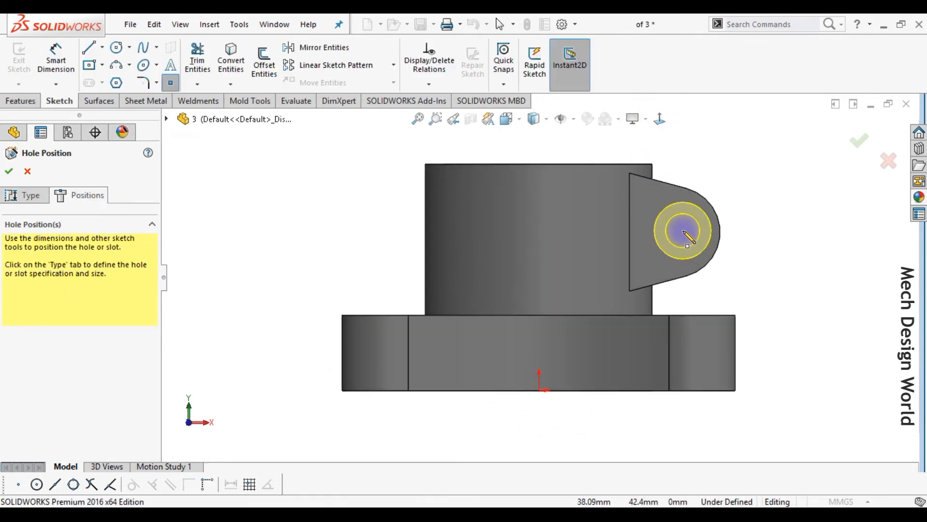
key(Escape)
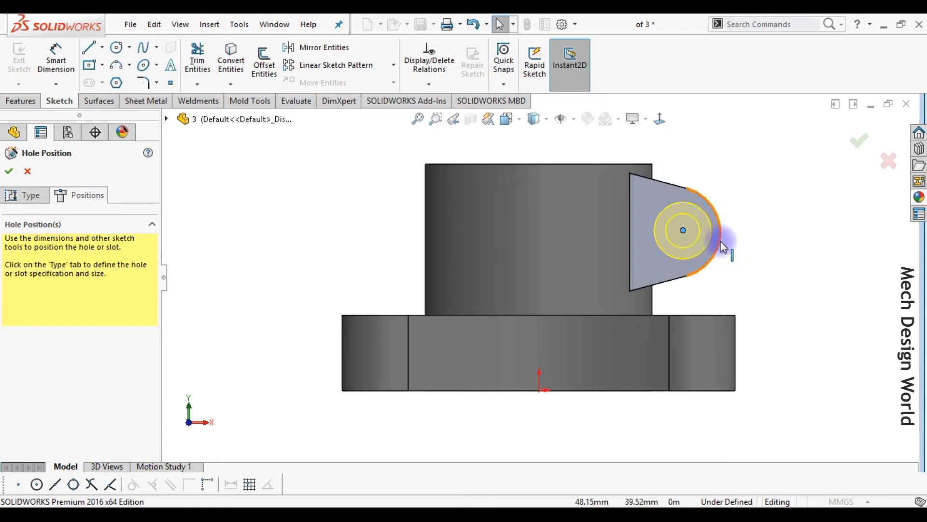
Step: Make the hole point concentric with the boss's rounded edge and return to the hole type settings
ctrl+click(723, 248)
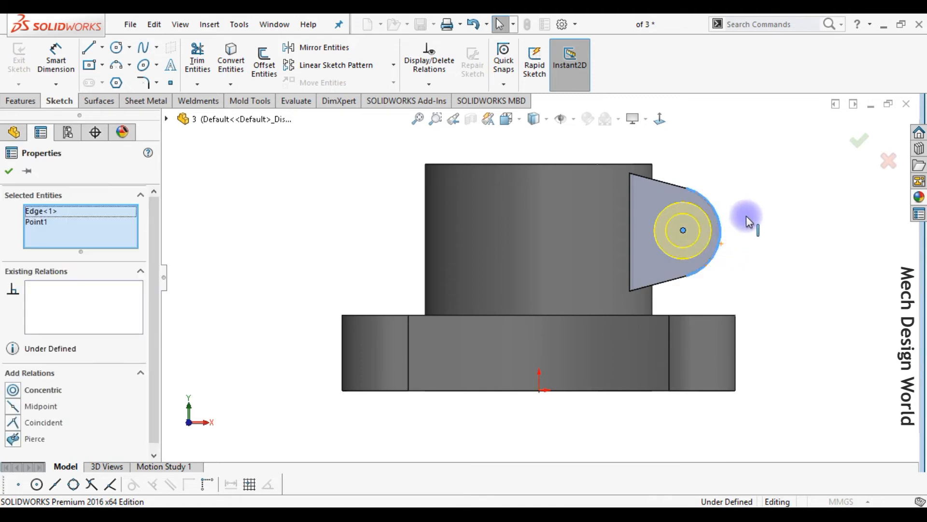
click(760, 255)
scroll(728, 272, up, 2)
key(ctrl+7)
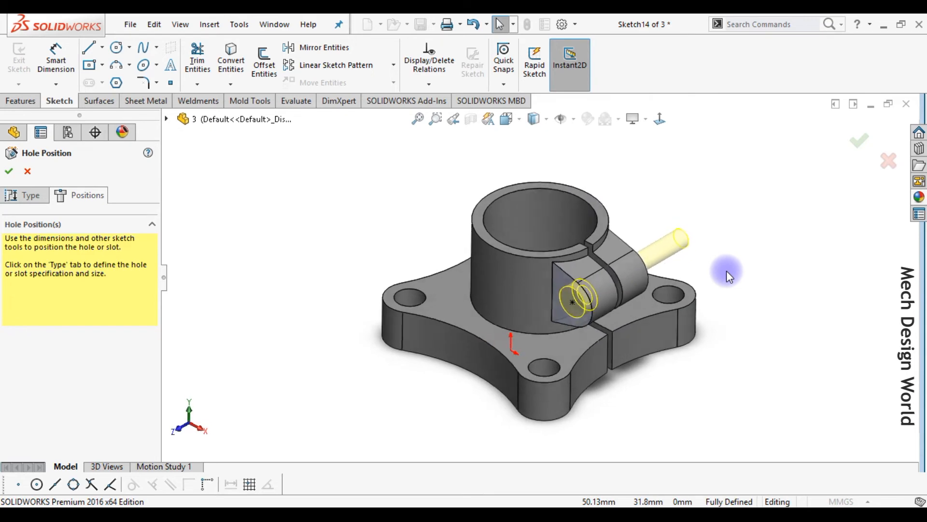
click(26, 195)
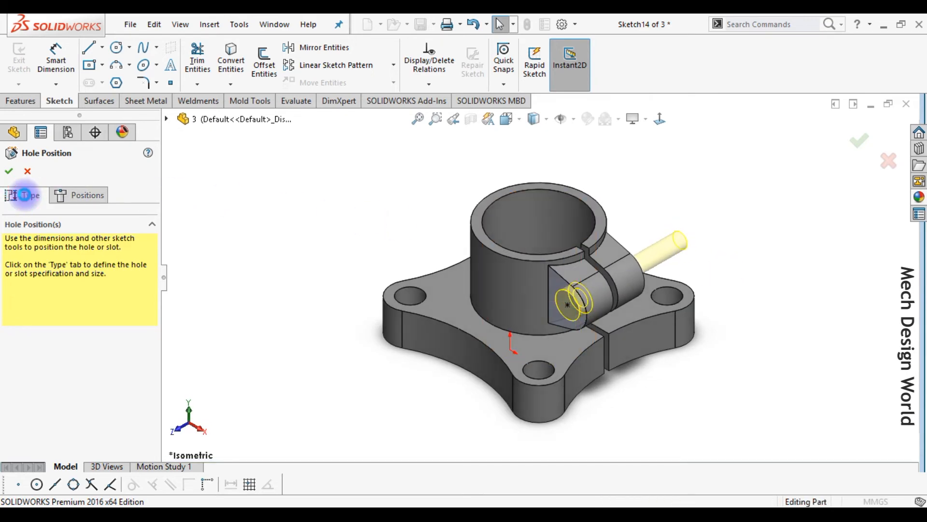
Step: Set the counterbore hole's end condition to Up To Next and finish the hole
drag(155, 305, 153, 430)
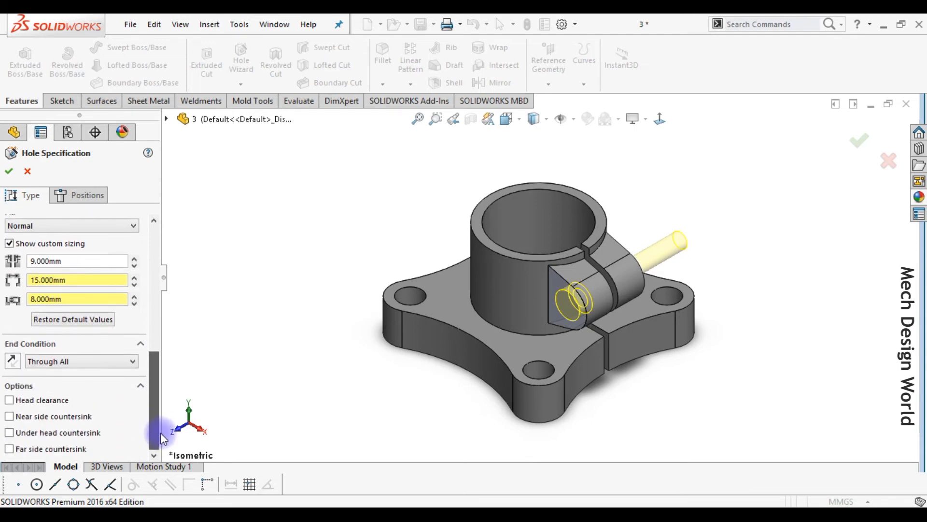
click(103, 366)
click(88, 390)
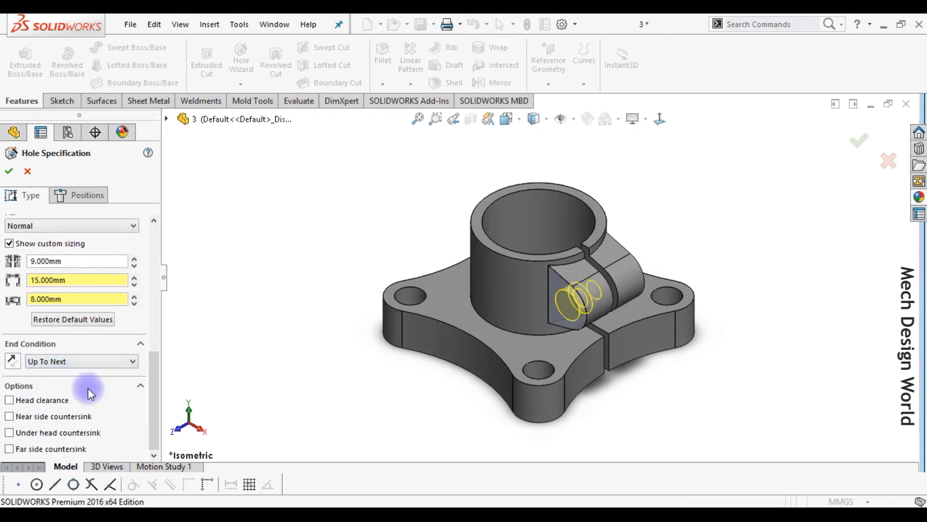
drag(153, 386, 155, 254)
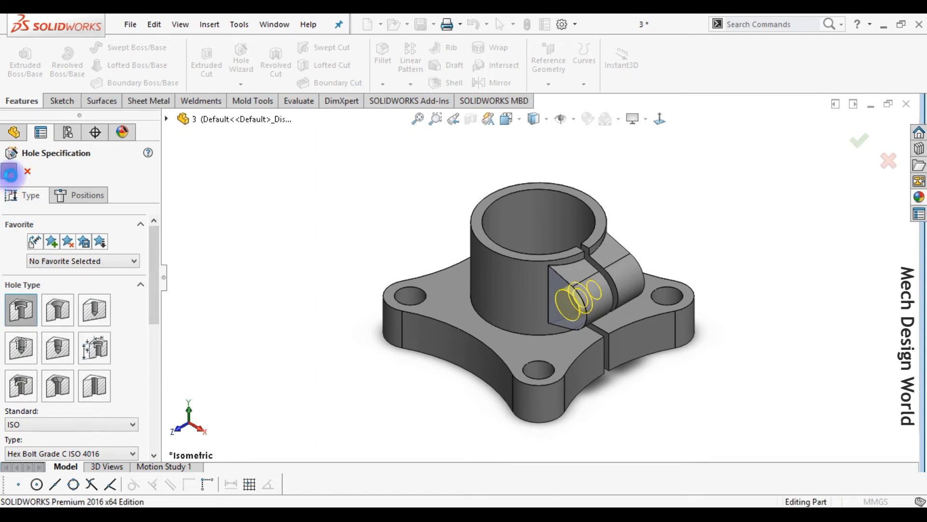
click(10, 172)
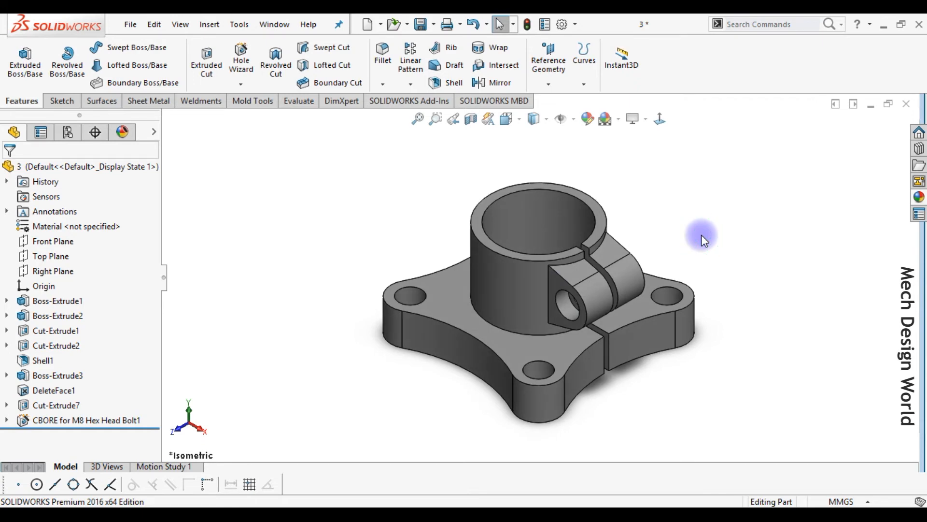
Step: Start an ISO M8 bottoming tapped hole with the Hole Wizard and set a custom tap drill diameter of 7 mm
click(237, 86)
click(238, 99)
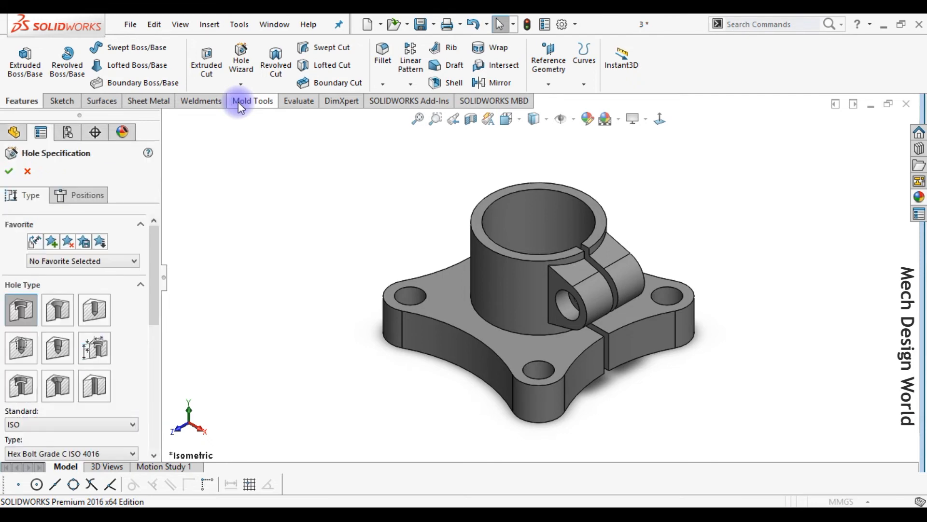
click(31, 334)
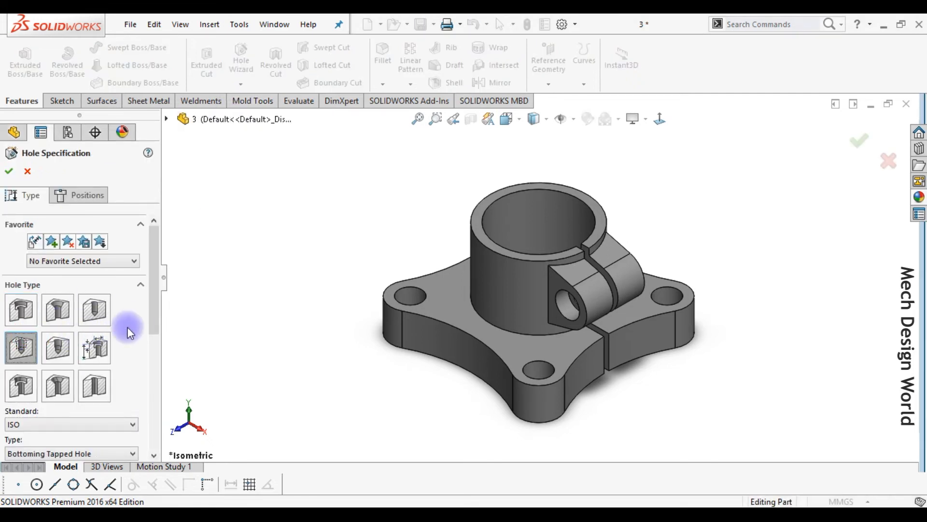
drag(153, 311, 142, 378)
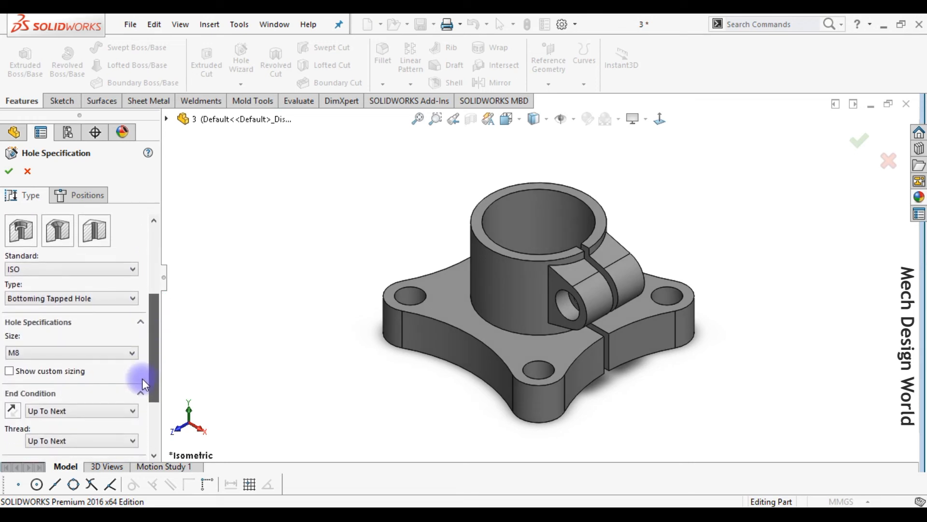
click(51, 372)
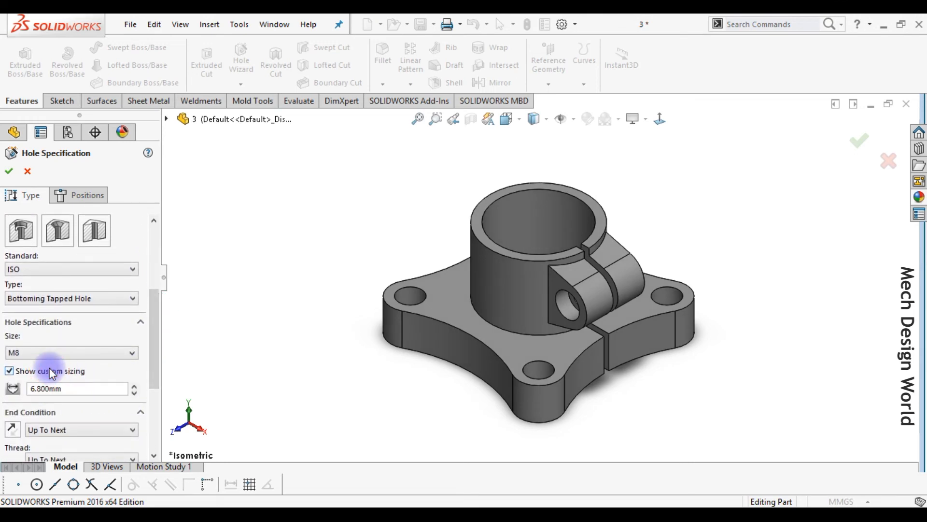
double_click(69, 388)
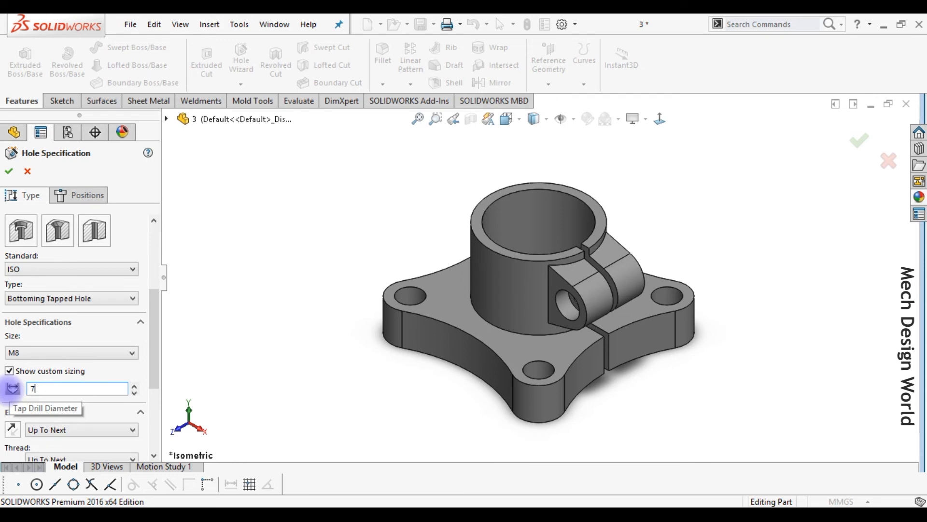
text(7)
key(Return)
drag(154, 364, 146, 439)
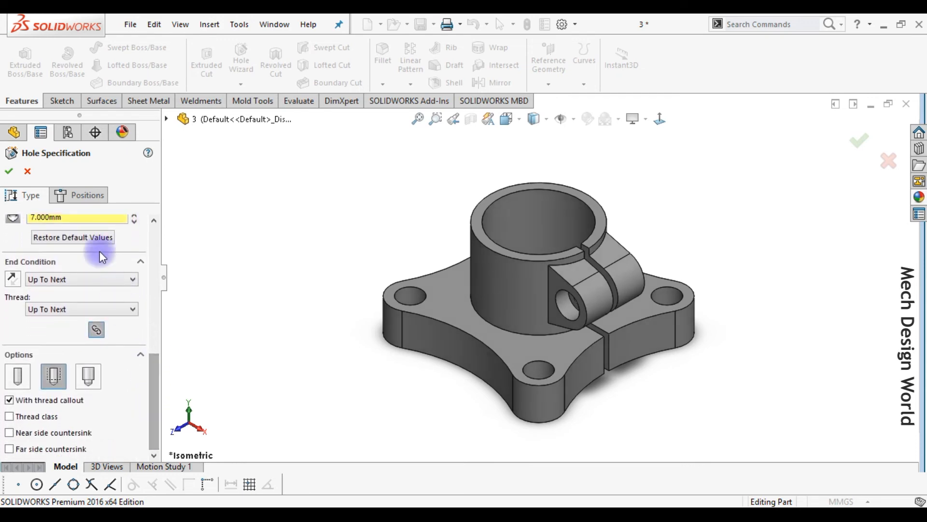
Step: Place the tapped hole's position point on the boss's opposite flat side face, near the centre of its rounded end
click(81, 195)
scroll(636, 290, down, 4)
middle_drag(596, 293, 476, 291)
click(653, 271)
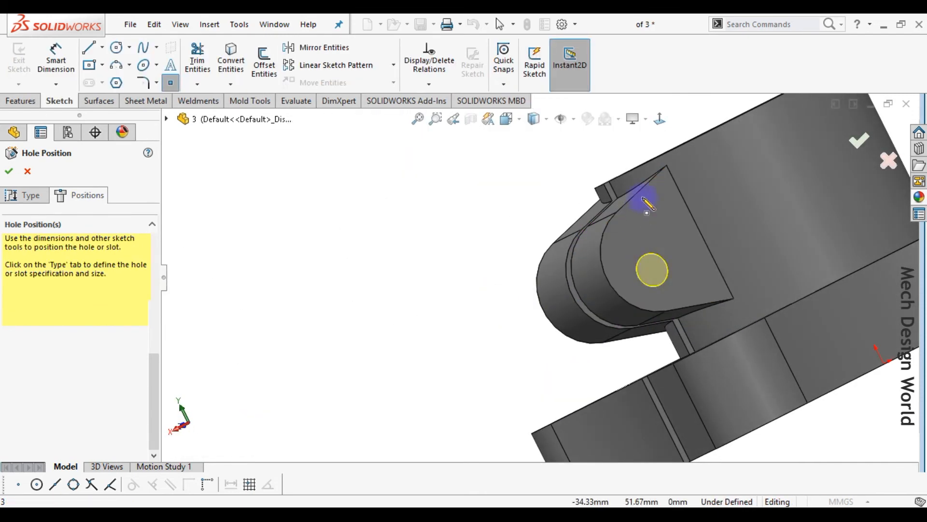
click(660, 119)
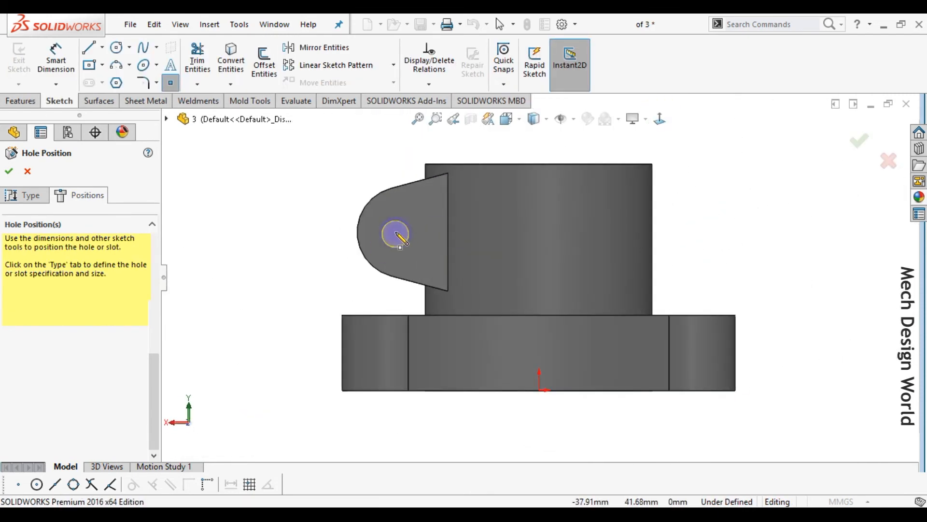
click(396, 231)
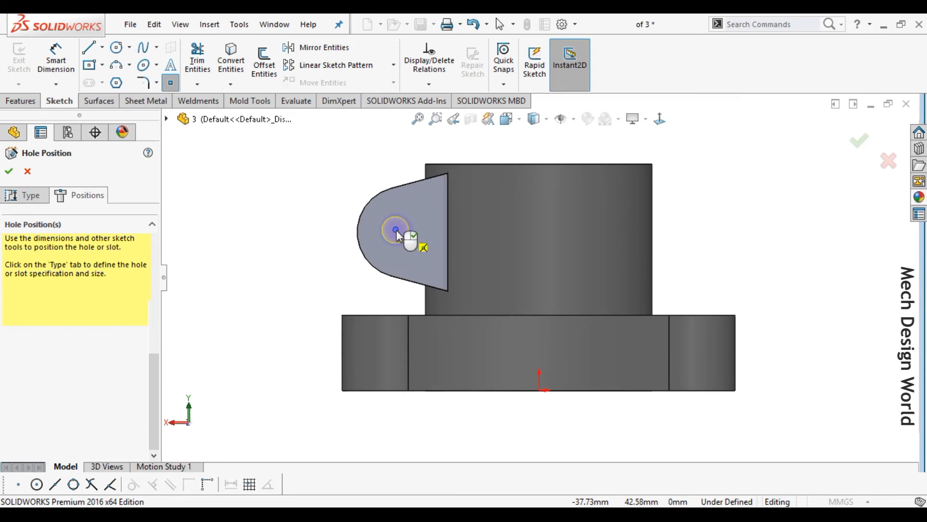
Step: Make the tapped hole's point concentric with the boss's rounded edge, finish the hole and return to the isometric view
click(367, 203)
click(404, 145)
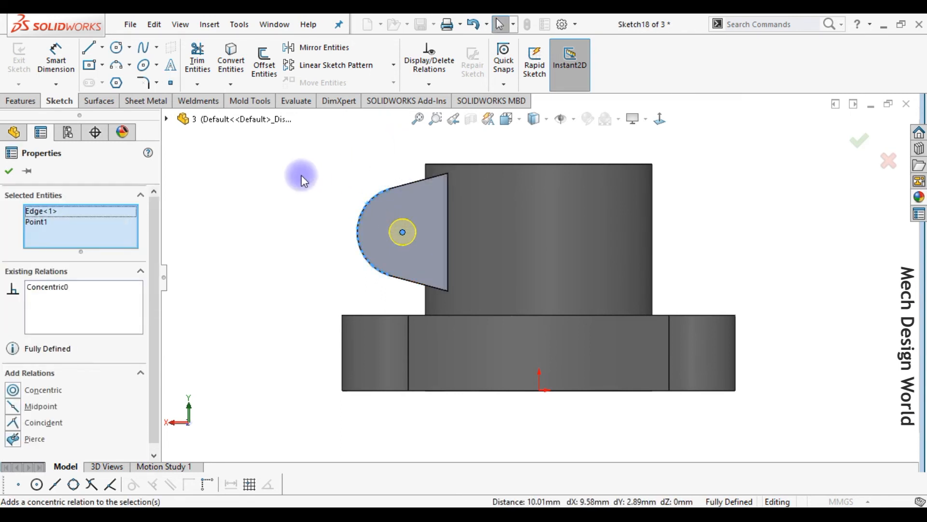
click(302, 181)
click(9, 195)
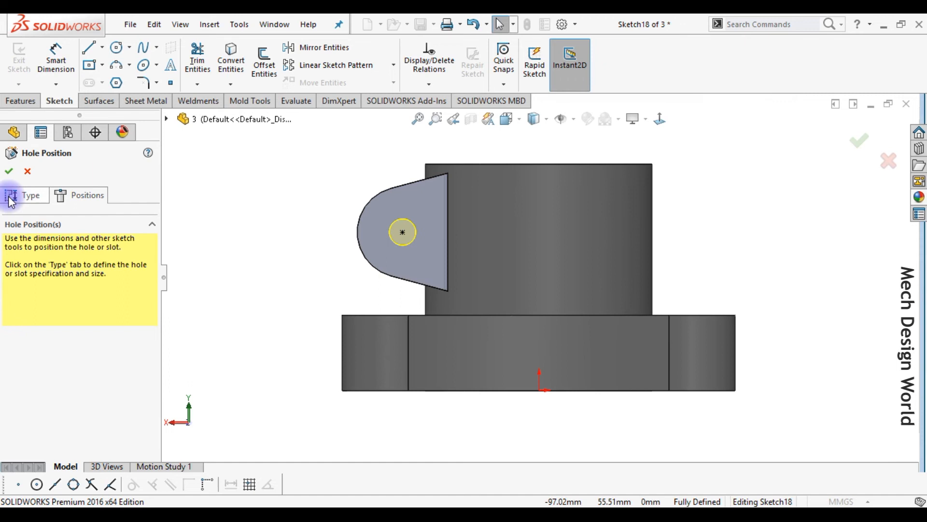
click(10, 171)
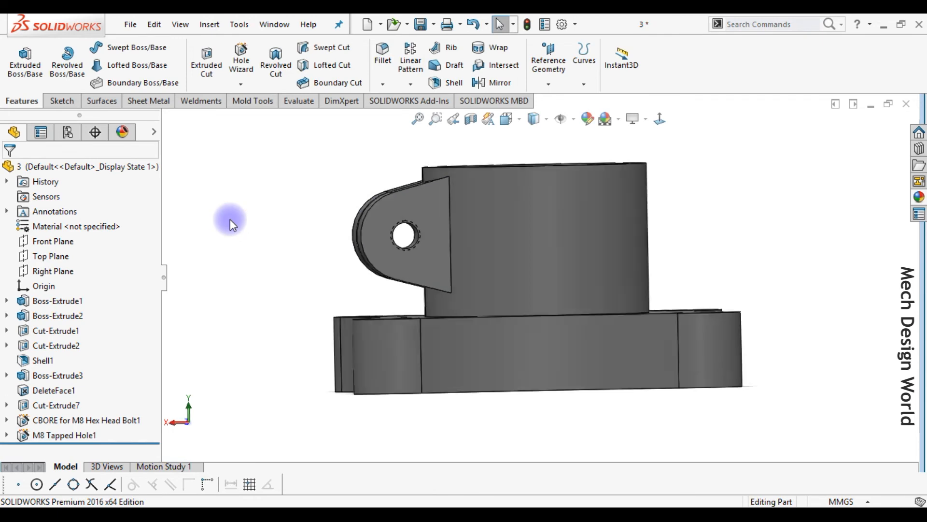
key(ctrl+7)
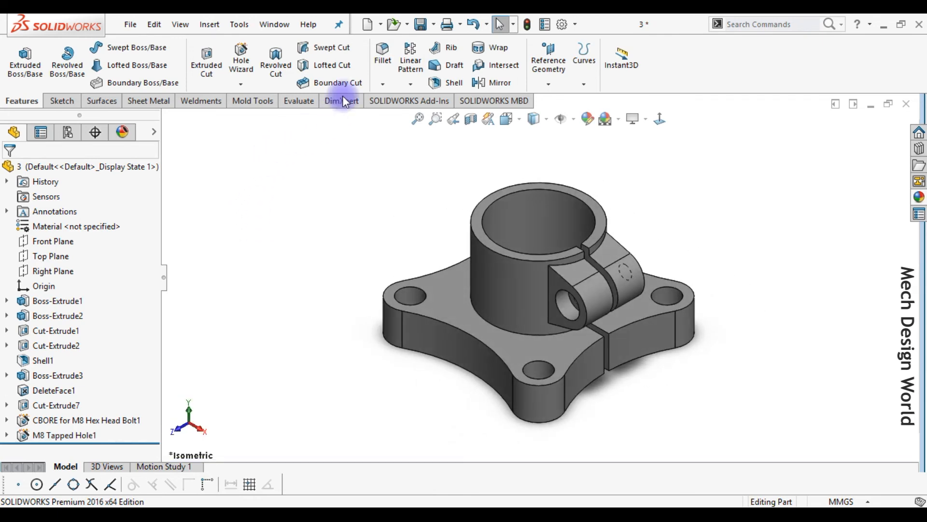
Step: Start a 3 mm symmetric fillet and select the two upright inner edges of one corner boss beside the slot in the plate's hollow underside
click(379, 55)
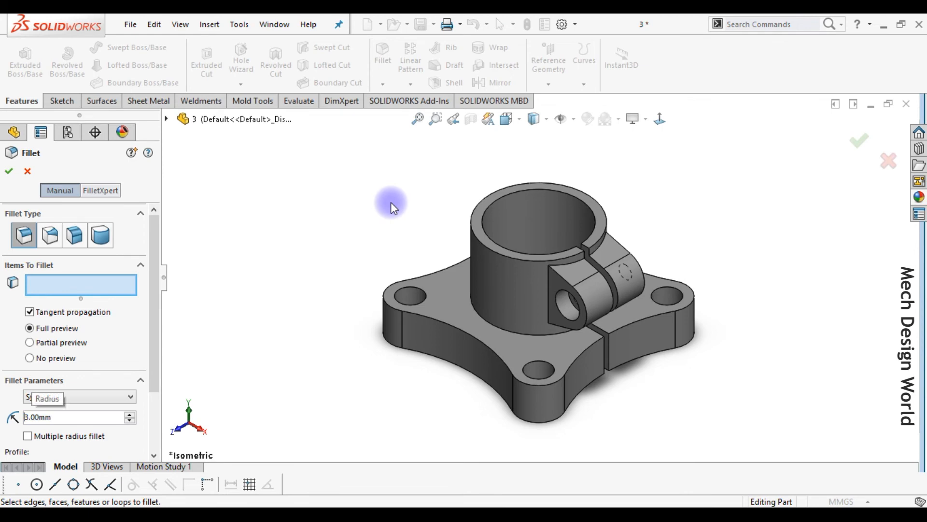
key(shift+Down)
key(shift+Down)
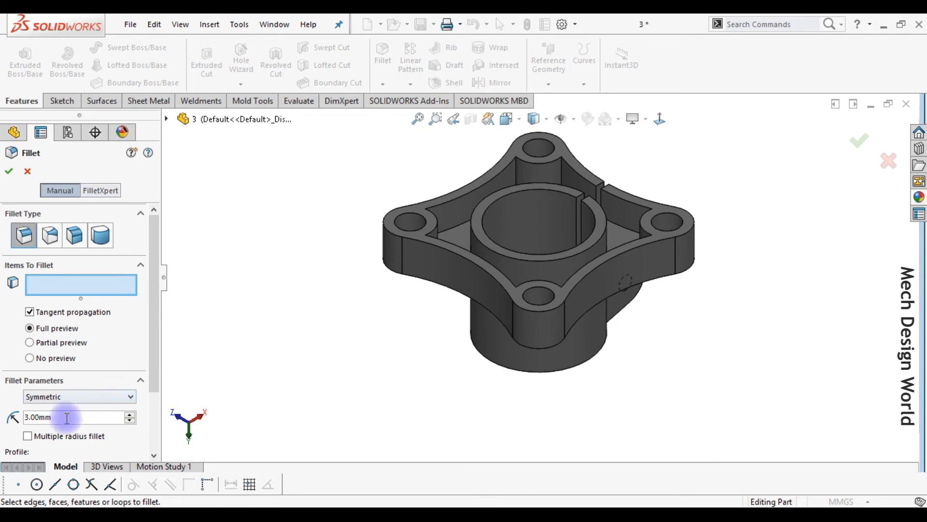
drag(67, 418, 5, 429)
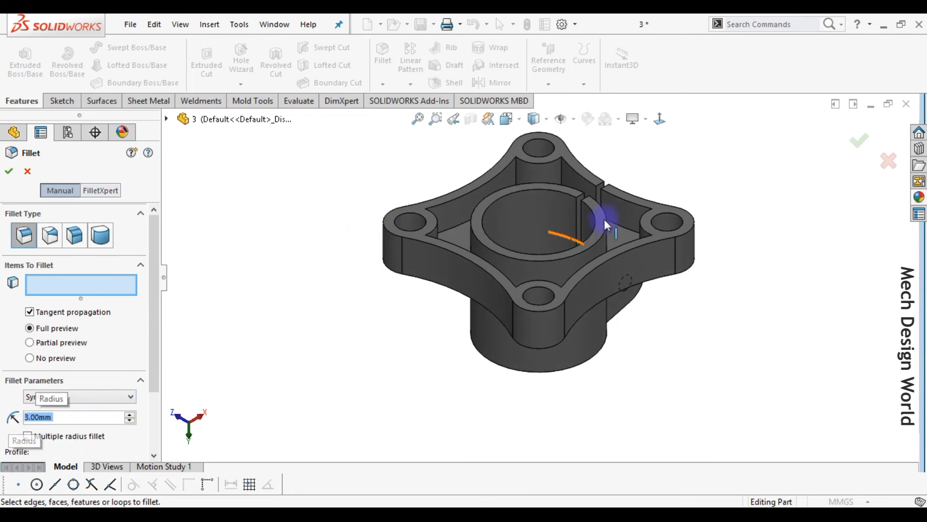
scroll(534, 181, down, 6)
click(593, 174)
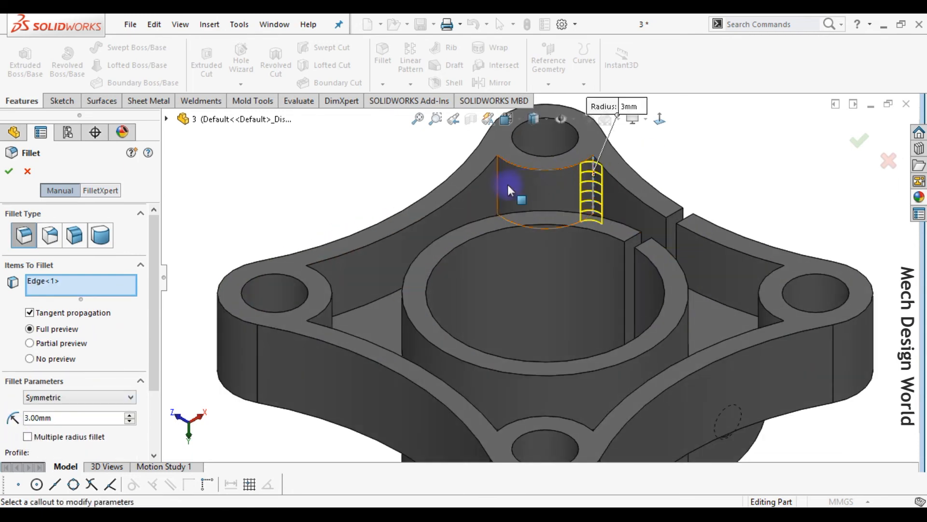
click(499, 176)
Step: Add the upright edges and curved floor edge of the corner boss across the slot, plus the two pocket floor edges adjoining it
middle_drag(854, 307, 736, 328)
click(719, 259)
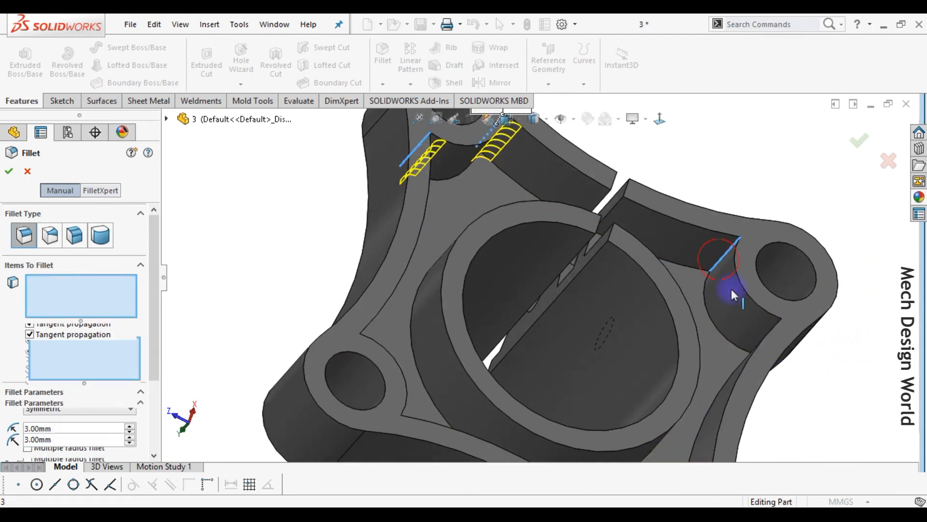
middle_drag(757, 342, 662, 317)
click(764, 341)
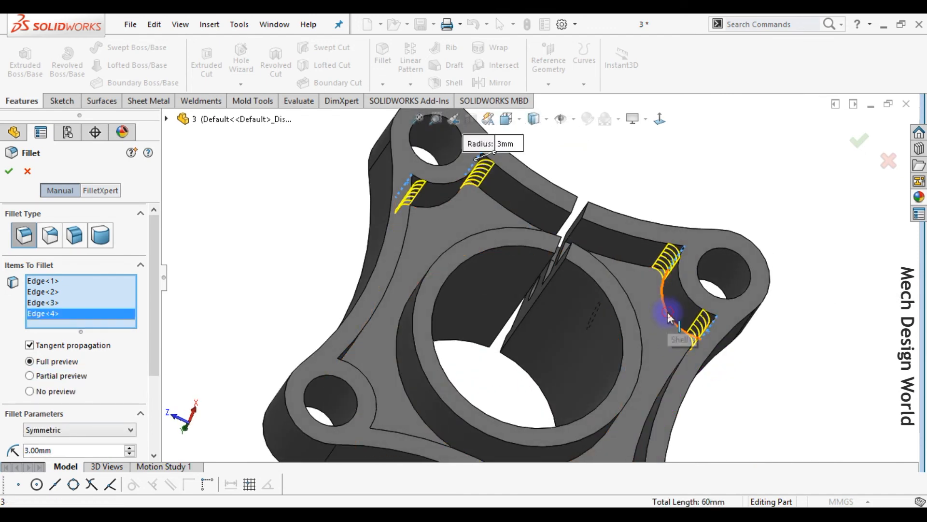
click(667, 312)
click(636, 266)
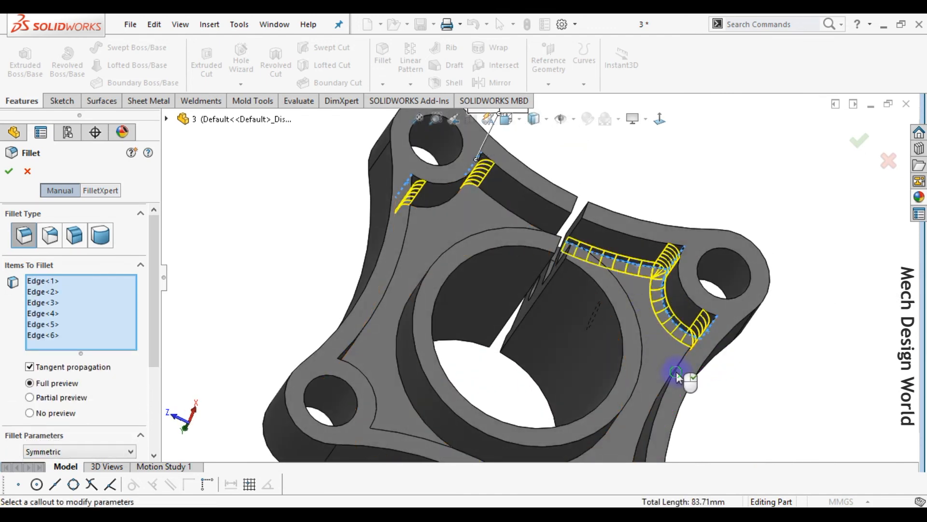
middle_drag(676, 372, 693, 393)
click(660, 355)
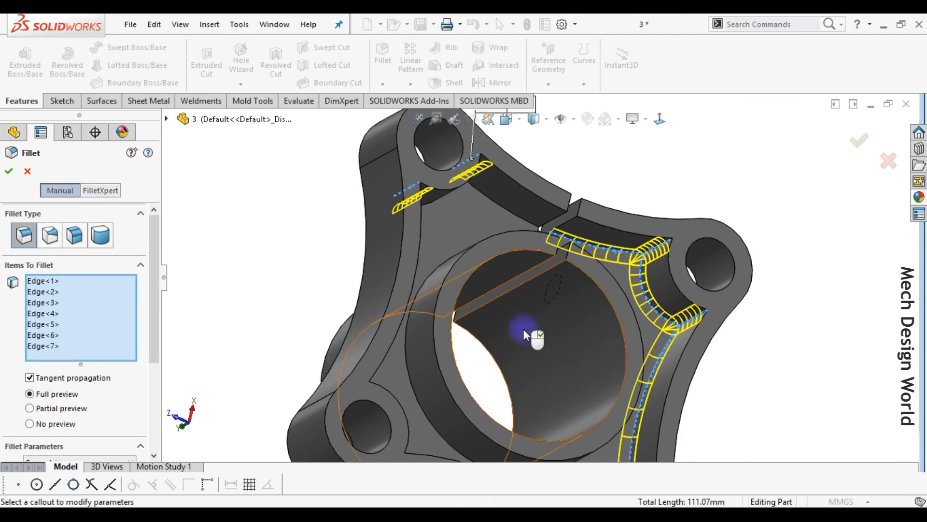
Step: Add the third corner boss's two upright edges and curved floor edge to the fillet, plus the pocket floor edge leading to the fourth corner
scroll(533, 380, up, 3)
scroll(555, 403, down, 5)
middle_drag(636, 393, 645, 438)
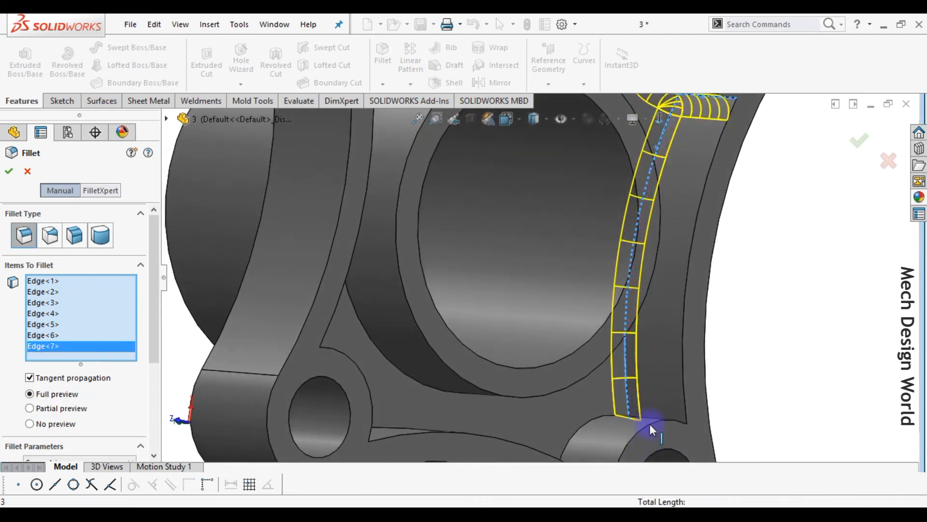
scroll(654, 417, up, 3)
scroll(589, 391, down, 3)
middle_drag(589, 392, 561, 454)
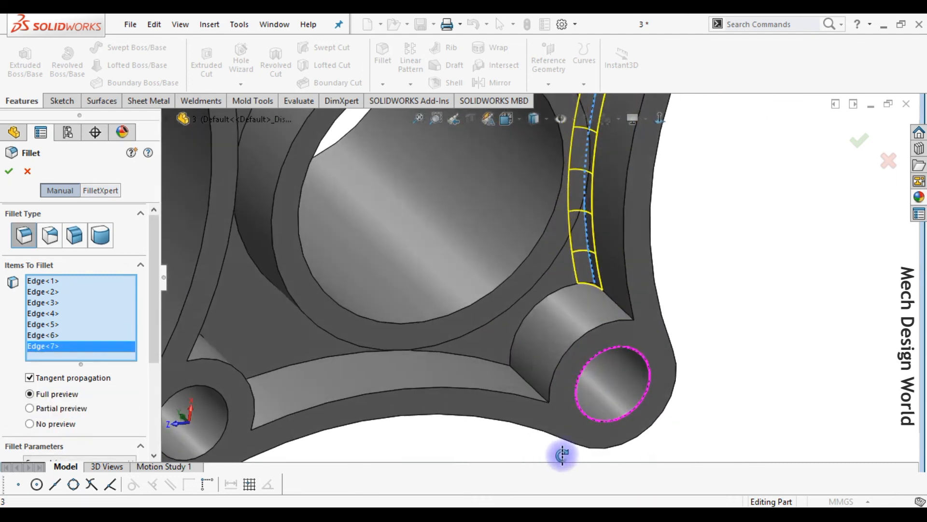
click(616, 309)
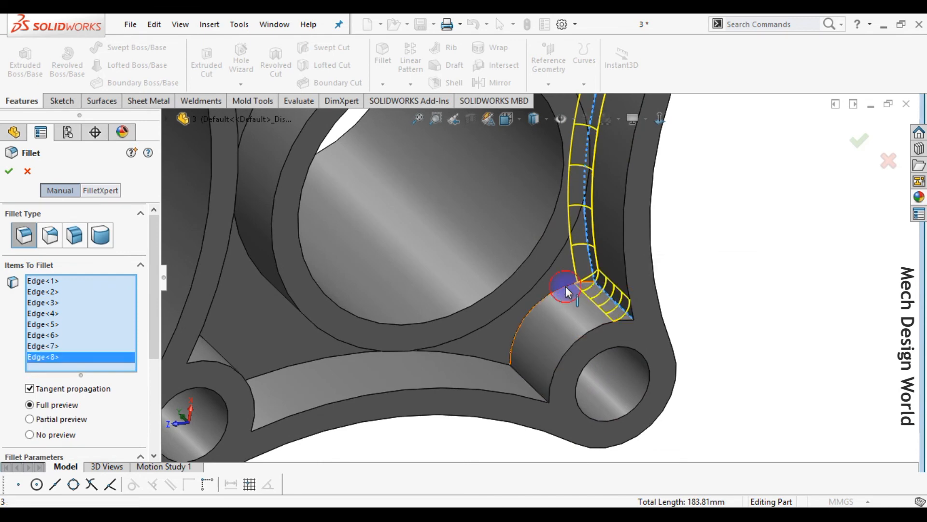
click(567, 291)
click(526, 383)
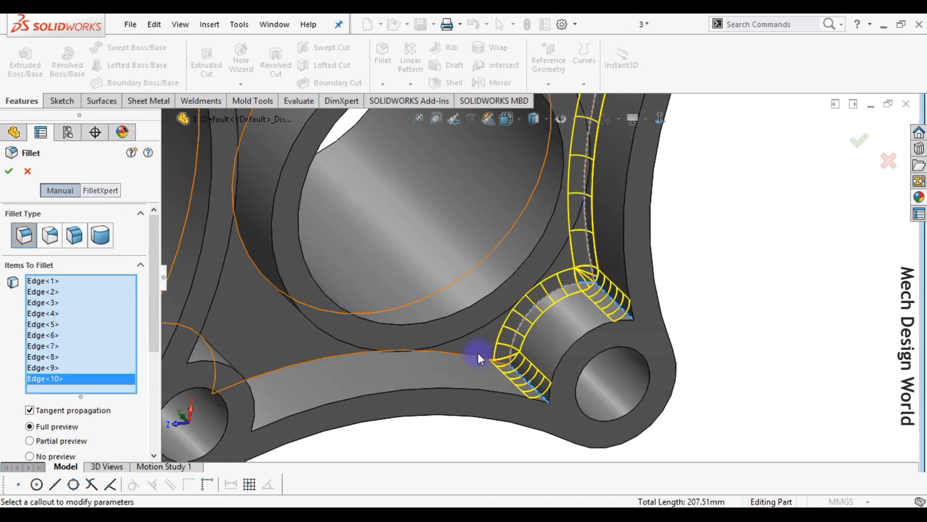
click(408, 398)
Step: Add the fourth corner boss's two upright edges and curved floor edge, plus the pocket floor edge leading back to the first corner
middle_drag(407, 397, 322, 370)
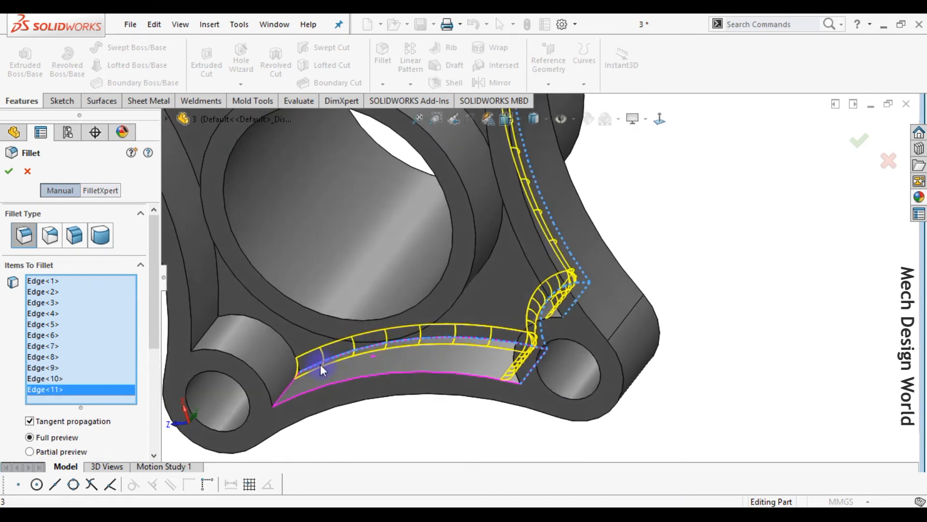
click(293, 378)
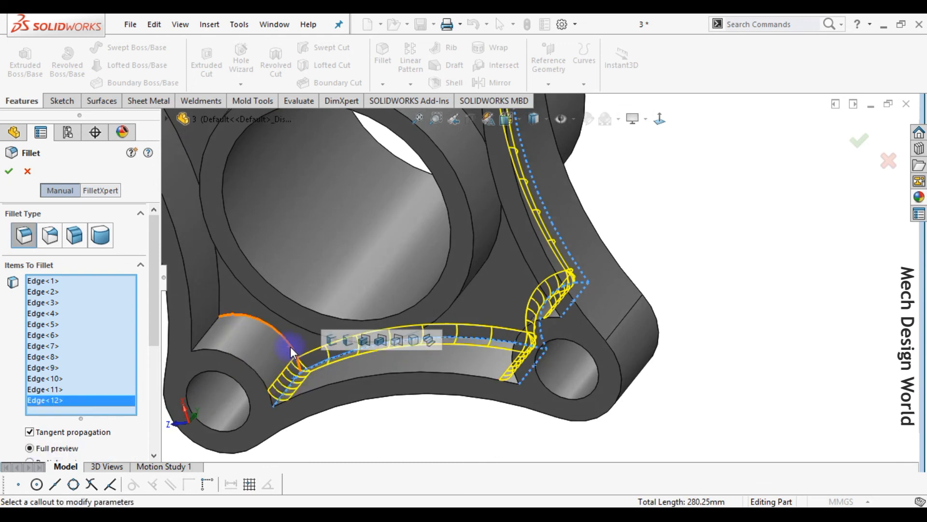
click(292, 352)
click(214, 305)
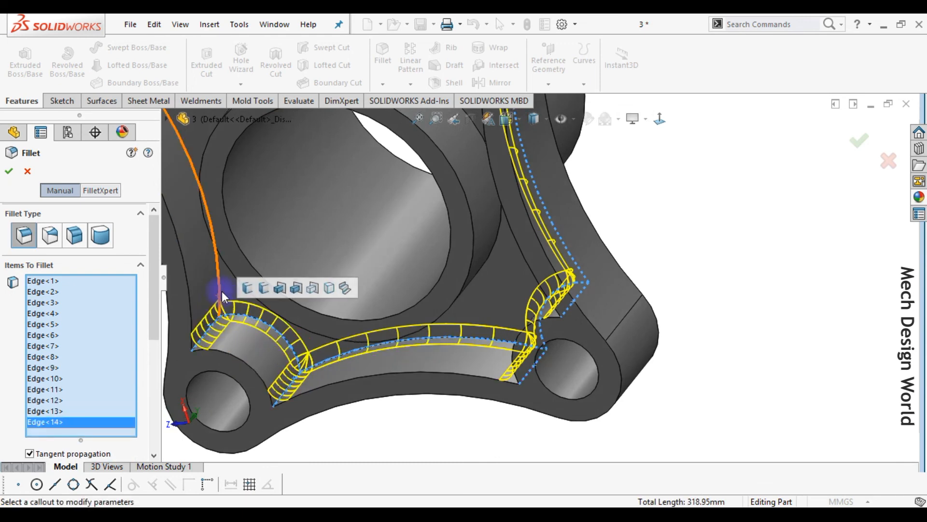
click(222, 290)
Step: Complete the fillet selection with the first corner boss's curved floor edge and the pocket floor edge running to the slot
middle_drag(221, 290, 351, 155)
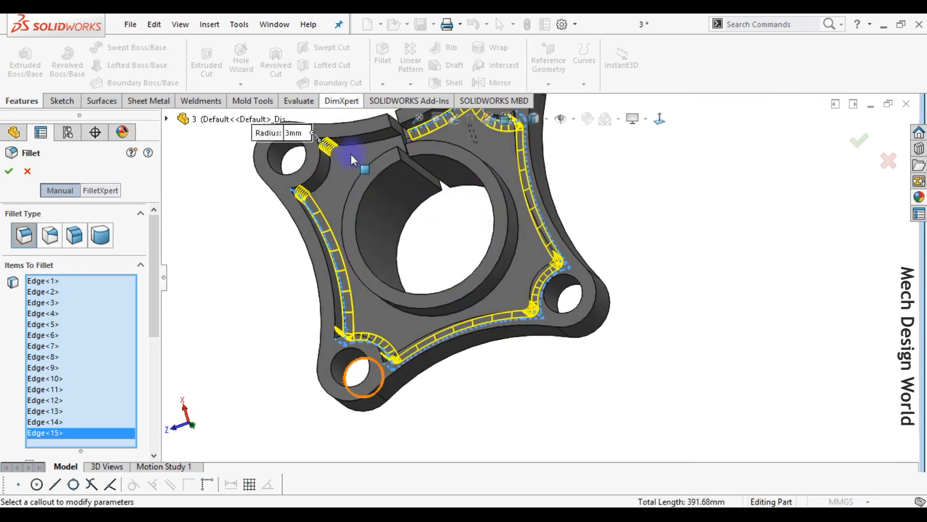
scroll(351, 155, down, 3)
click(338, 192)
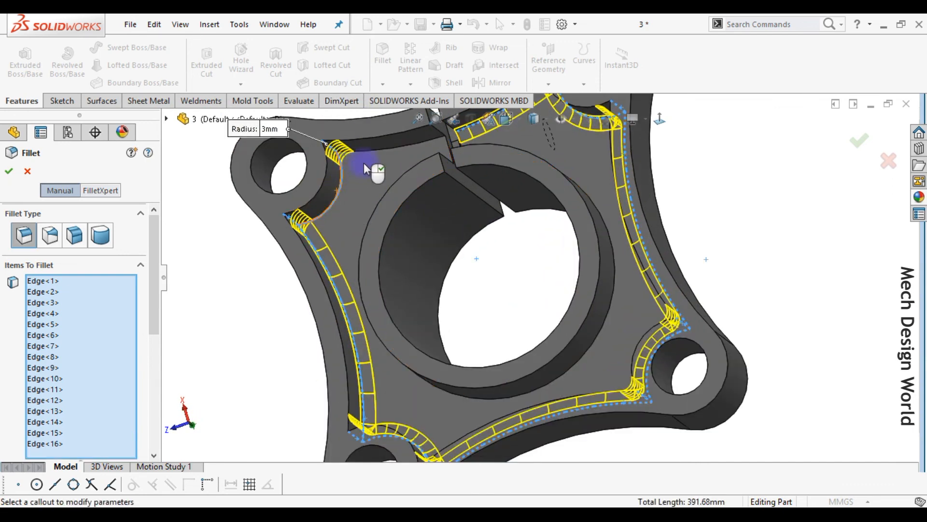
click(361, 152)
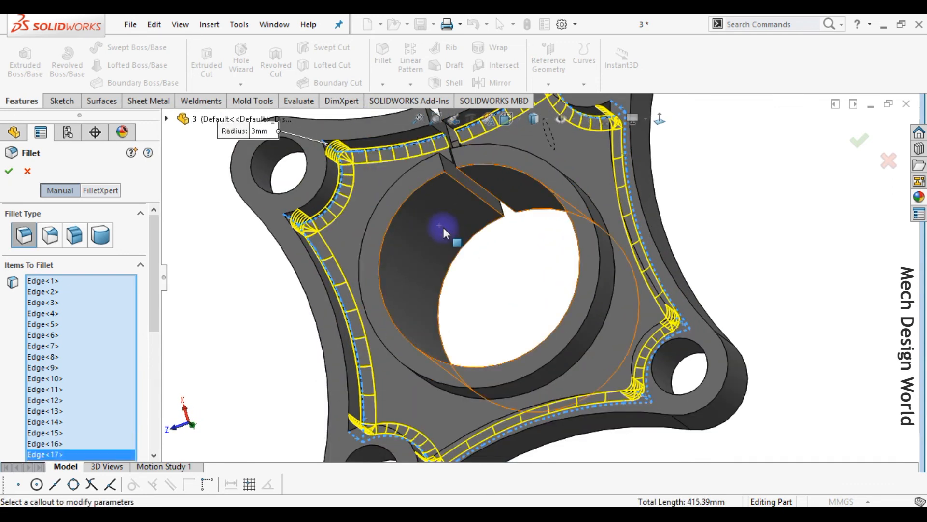
Step: Add the plate's upper outer edge and the circular edge at the cylinder's base to the 3 mm fillet
scroll(442, 225, up, 3)
click(505, 274)
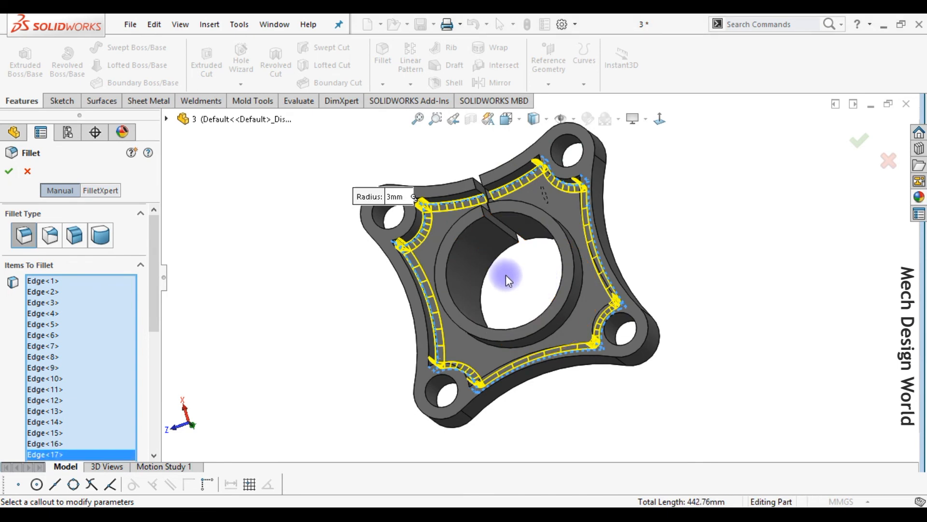
drag(154, 288, 155, 382)
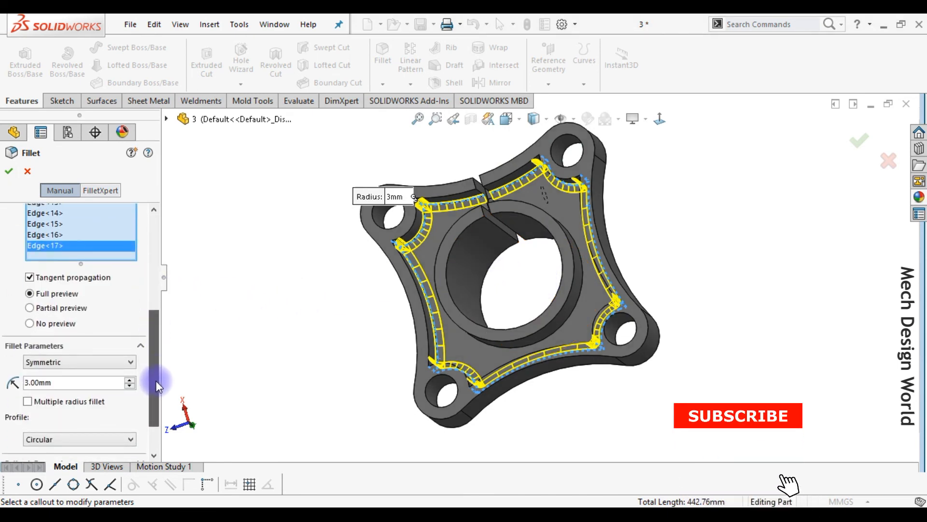
middle_drag(435, 282, 453, 472)
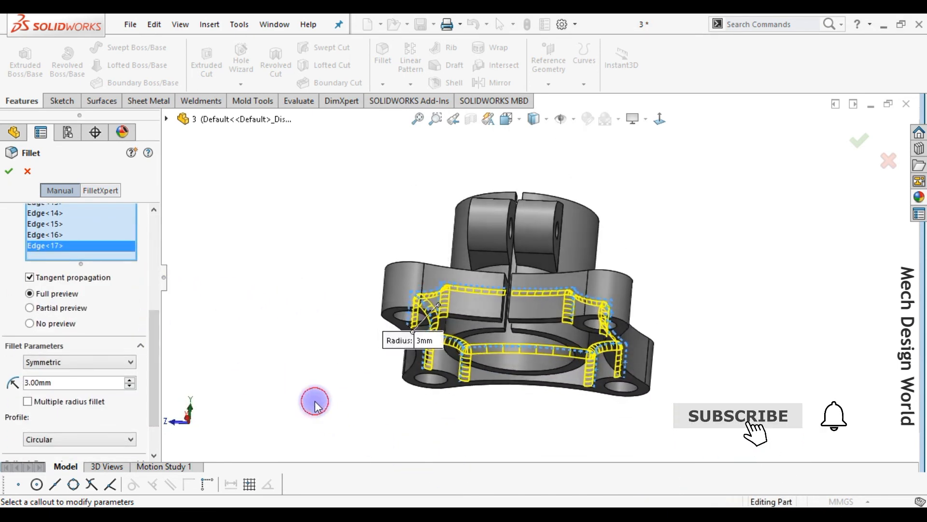
middle_drag(316, 405, 315, 398)
key(ctrl+7)
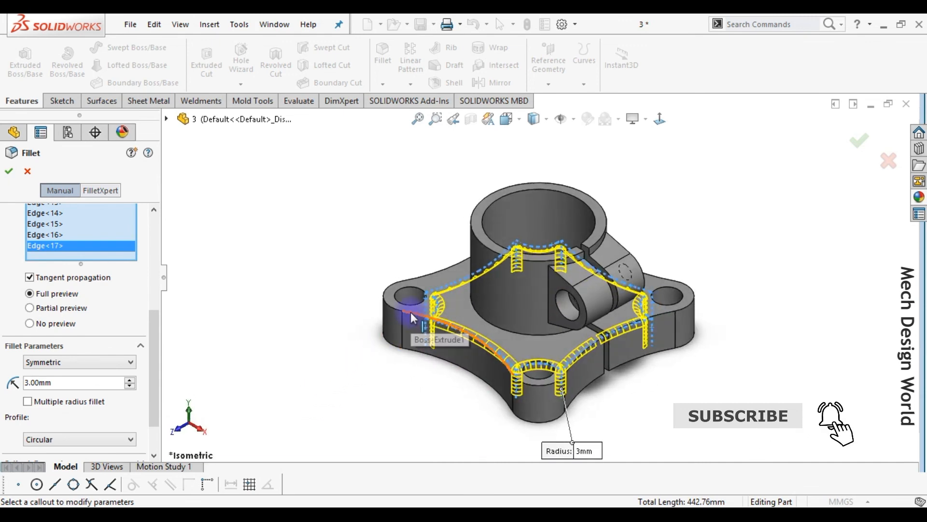
click(410, 312)
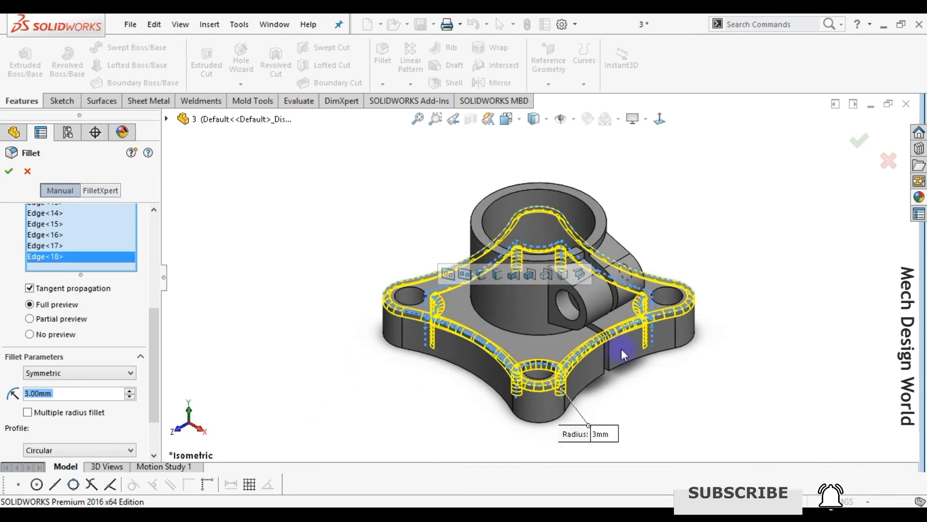
scroll(650, 335, down, 3)
scroll(650, 335, down, 1)
click(422, 323)
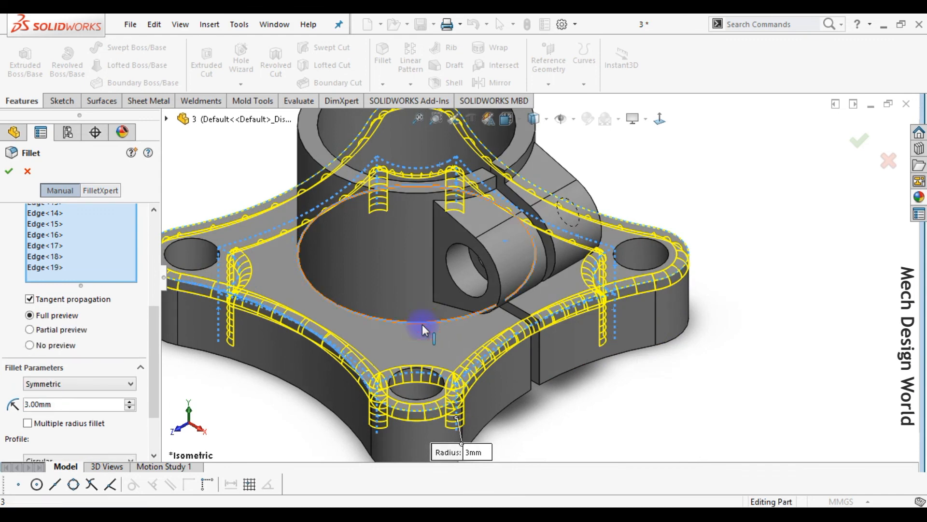
Step: Add the outline and the vertical cylinder-side edge of both outer faces of the slotted side boss, and complete the 3 mm fillet
click(433, 270)
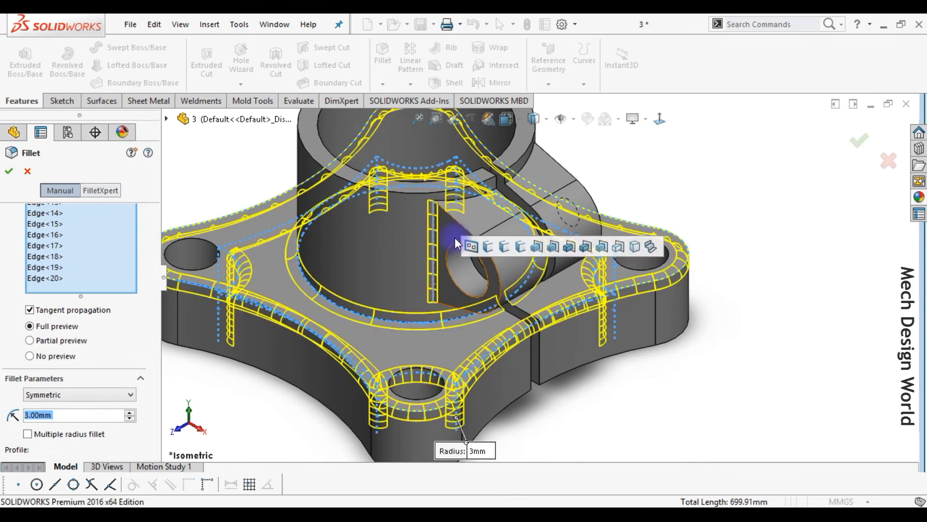
click(461, 227)
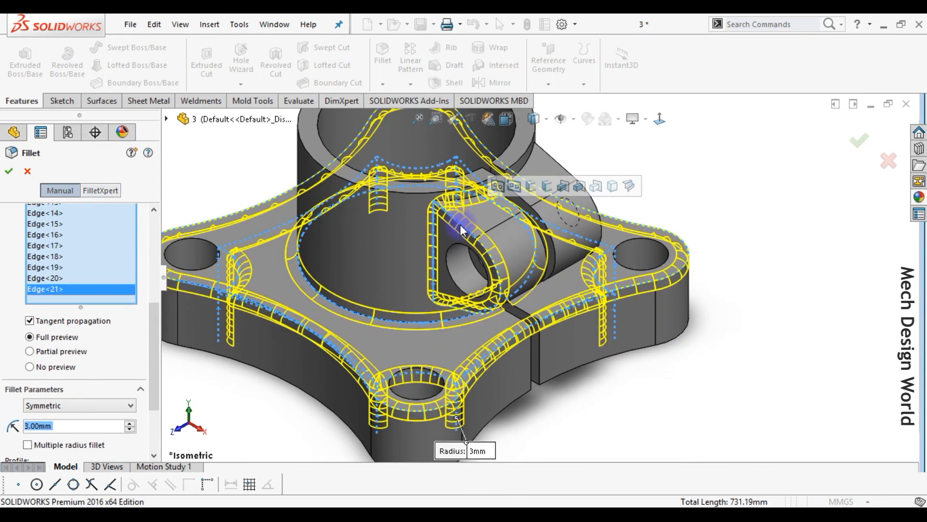
middle_drag(536, 309, 395, 344)
click(371, 298)
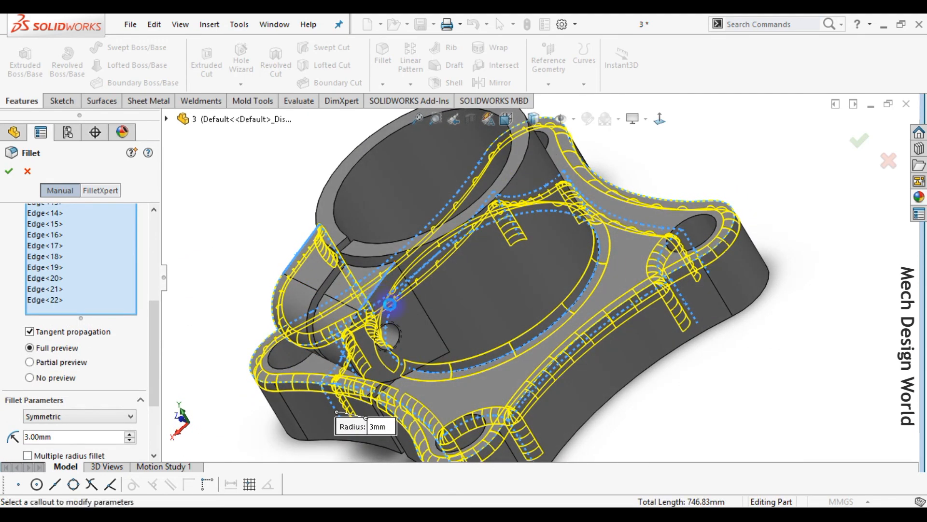
click(425, 311)
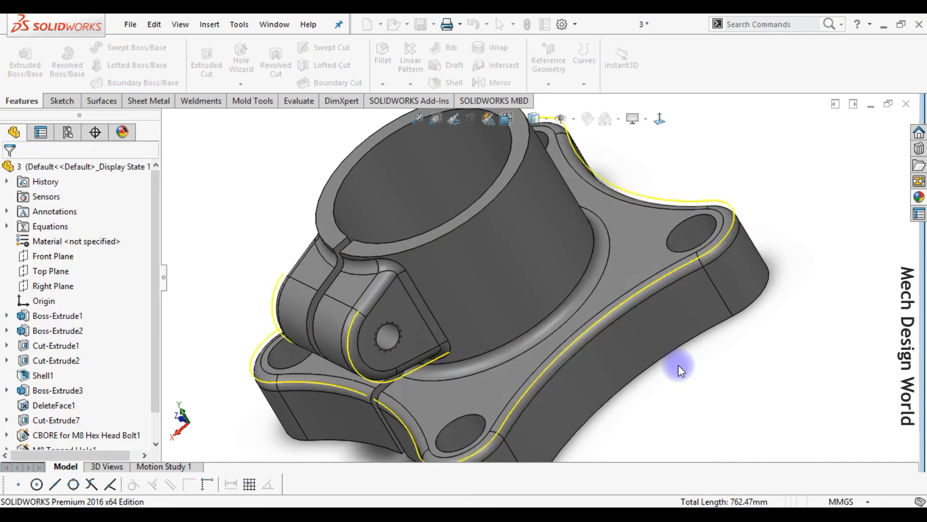
key(ctrl+7)
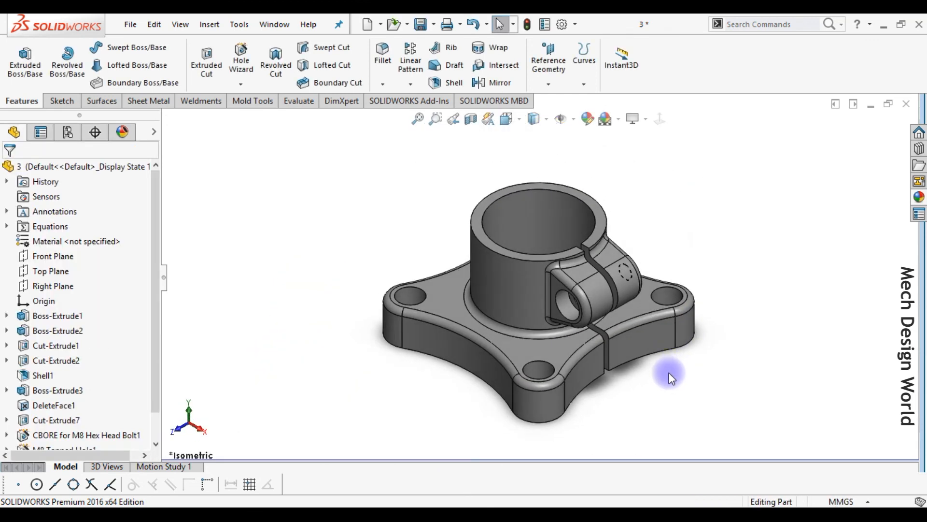